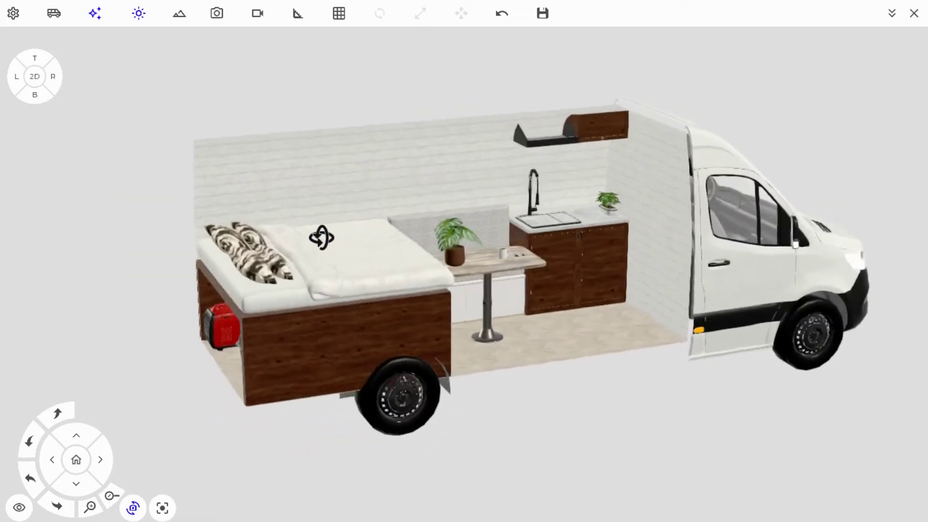
- Rotate the view around the empty van to examine its cargo area and cab from different angles
drag(704, 211, 121, 302)
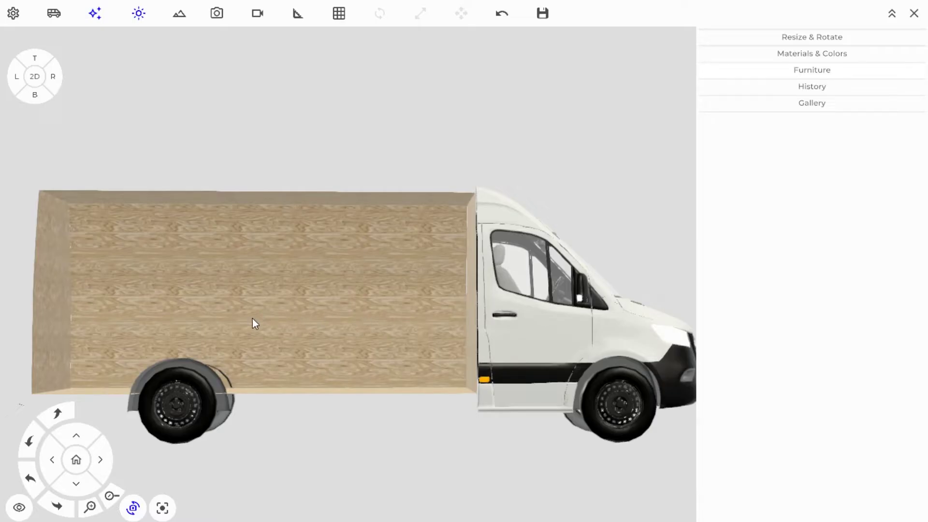
drag(280, 320, 281, 325)
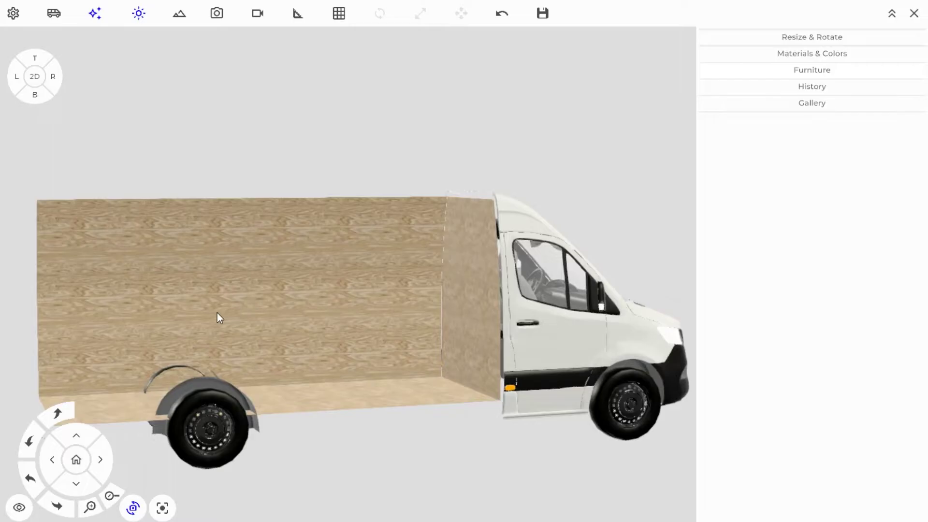
right_drag(216, 314, 192, 343)
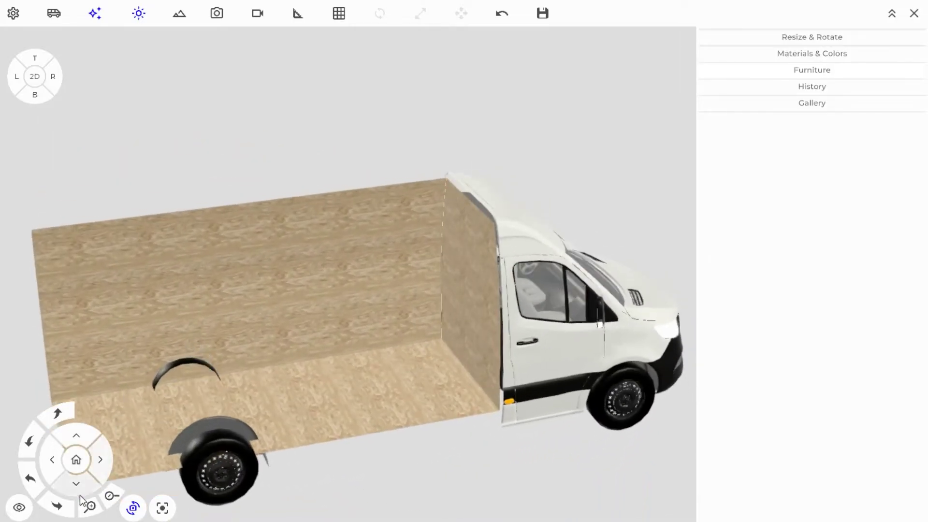
click(56, 506)
click(33, 482)
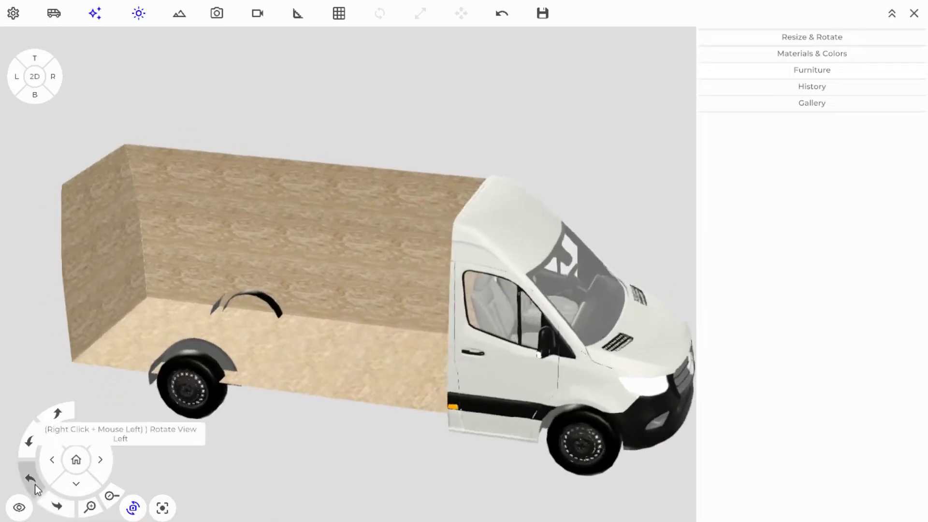
click(56, 505)
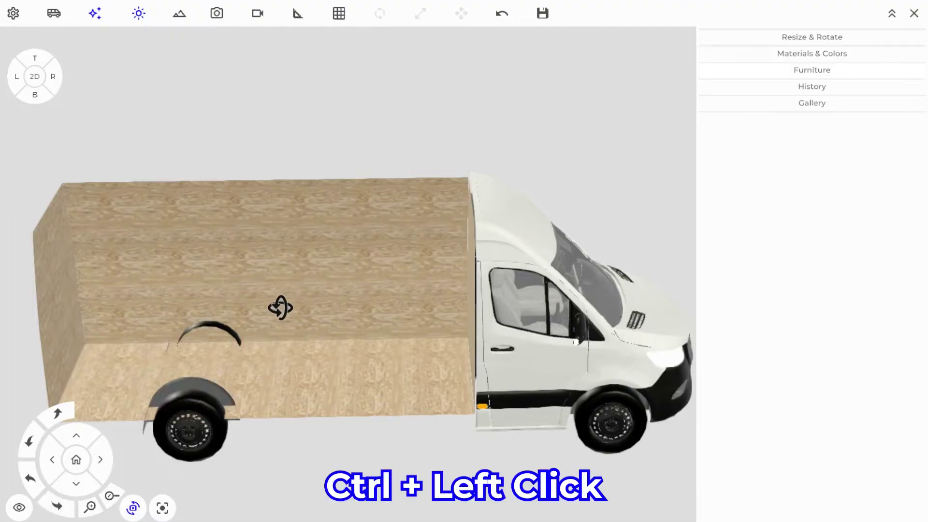
ctrl+drag(280, 307, 332, 287)
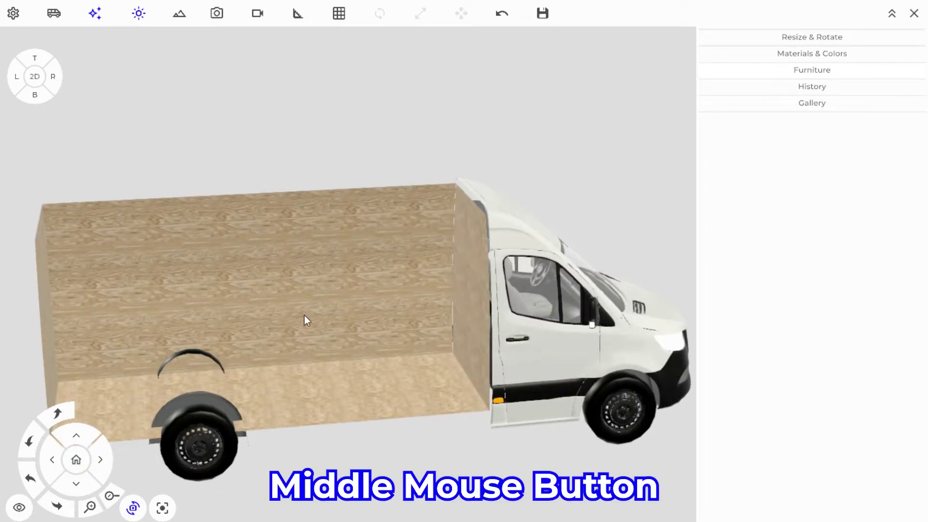
middle_drag(304, 319, 406, 263)
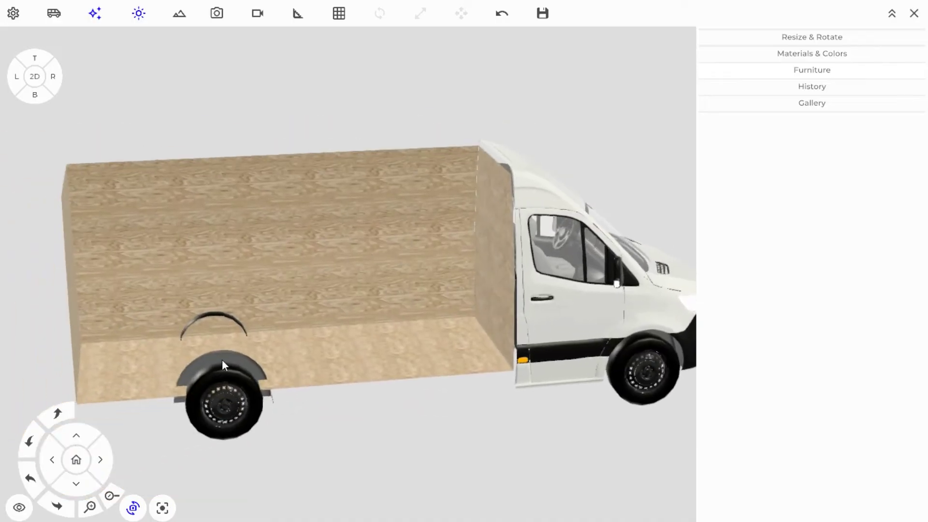
- Pan the view across the van to examine the cargo area from side to side and front to back
click(103, 469)
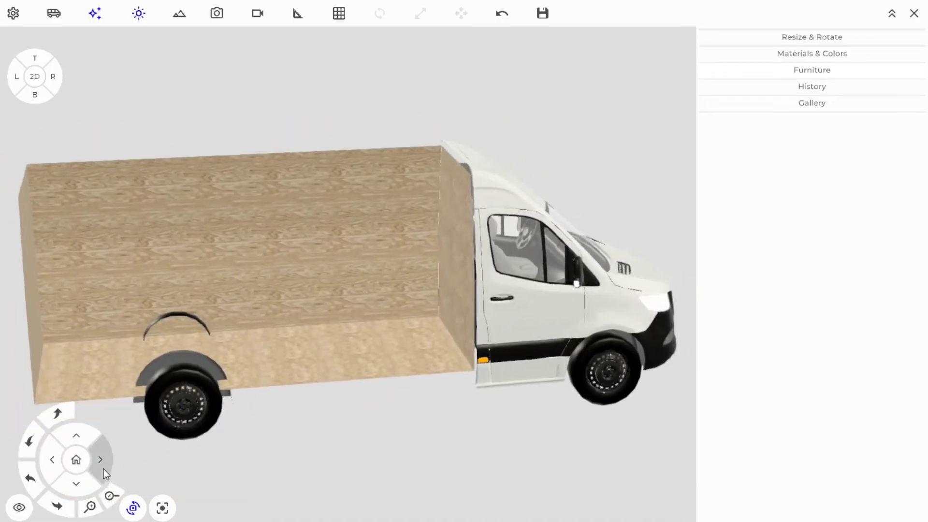
click(49, 463)
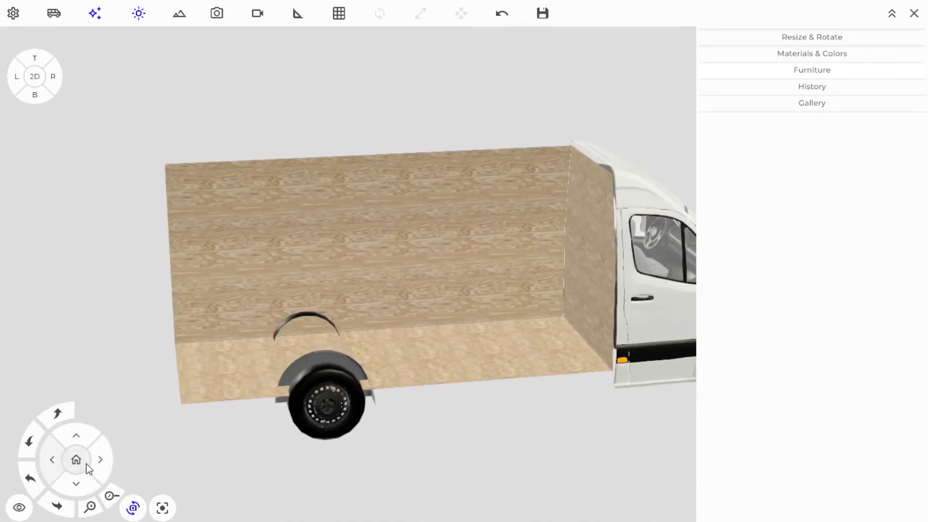
key(a)
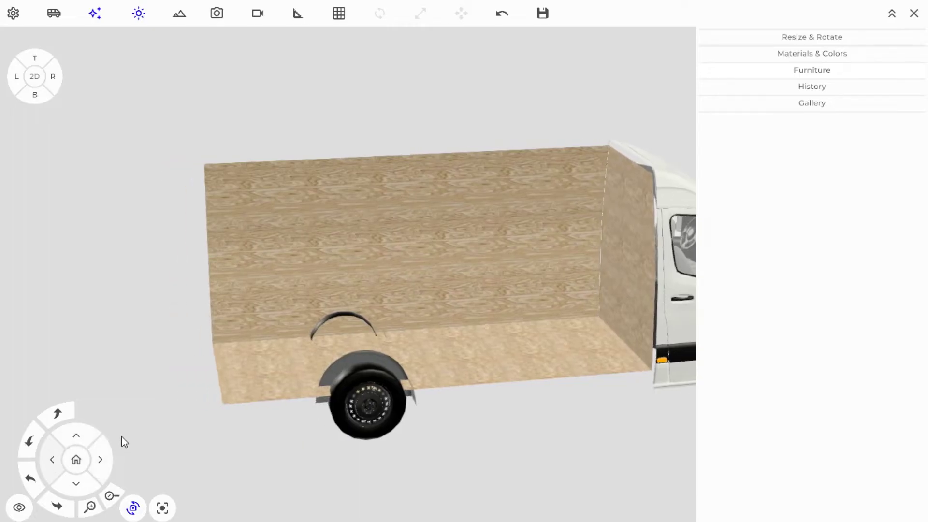
key(d)
key(a)
key(w)
key(s)
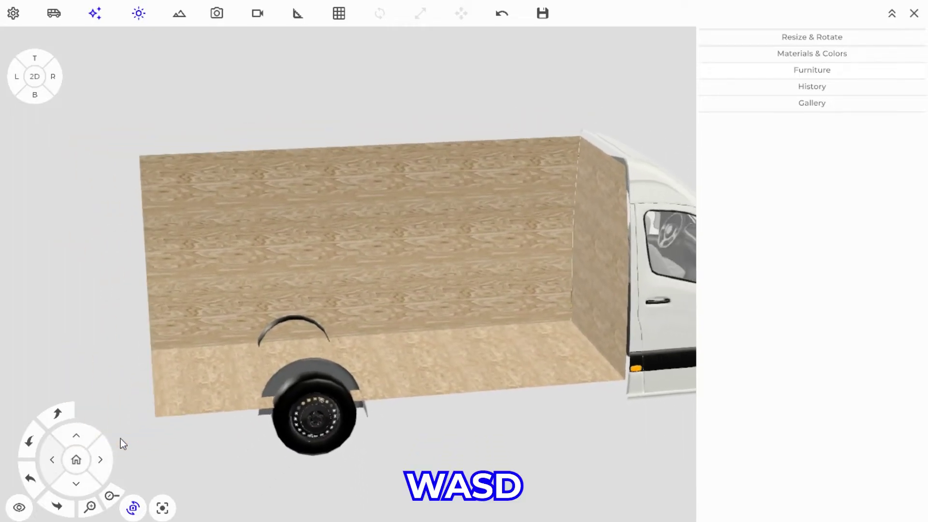
key(a)
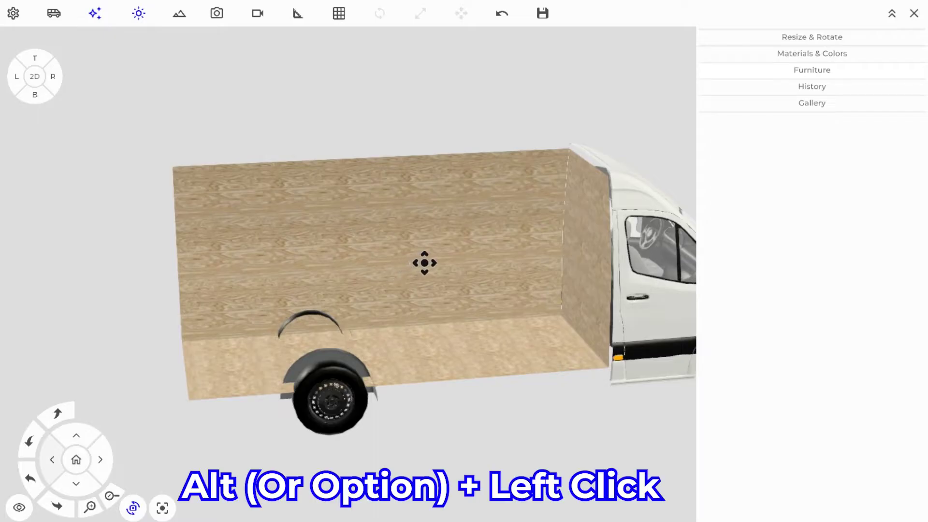
alt+drag(442, 265, 364, 263)
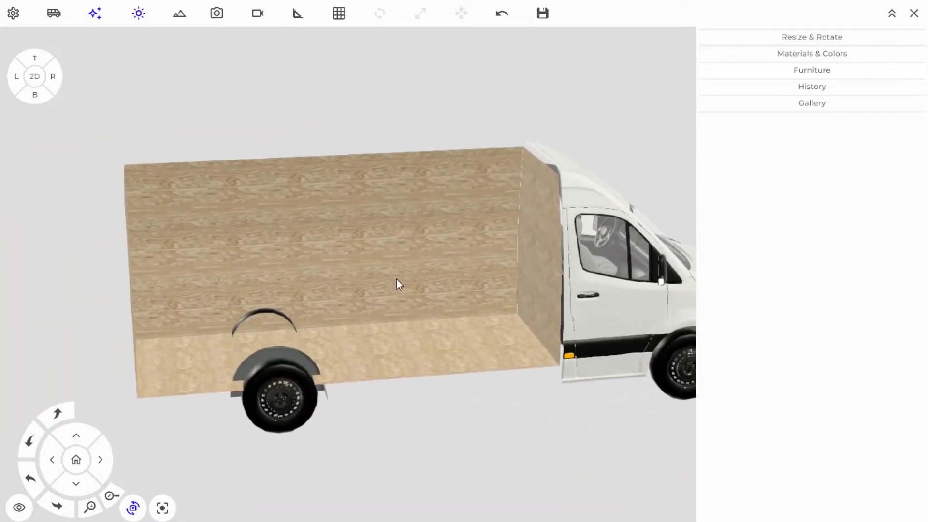
- Zoom in and out on the van's cargo area to examine it at different distances
scroll(381, 354, up, 3)
scroll(381, 354, down, 2)
scroll(398, 347, up, 2)
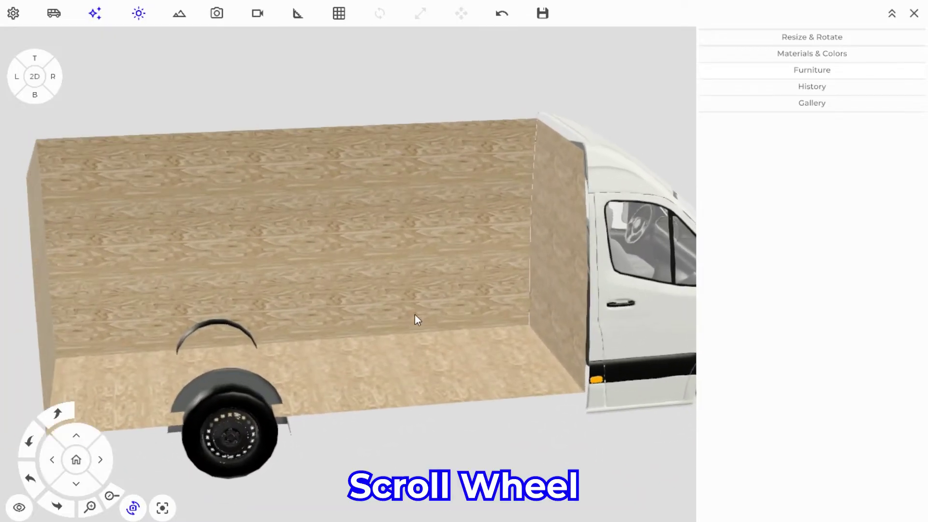
click(82, 504)
click(118, 494)
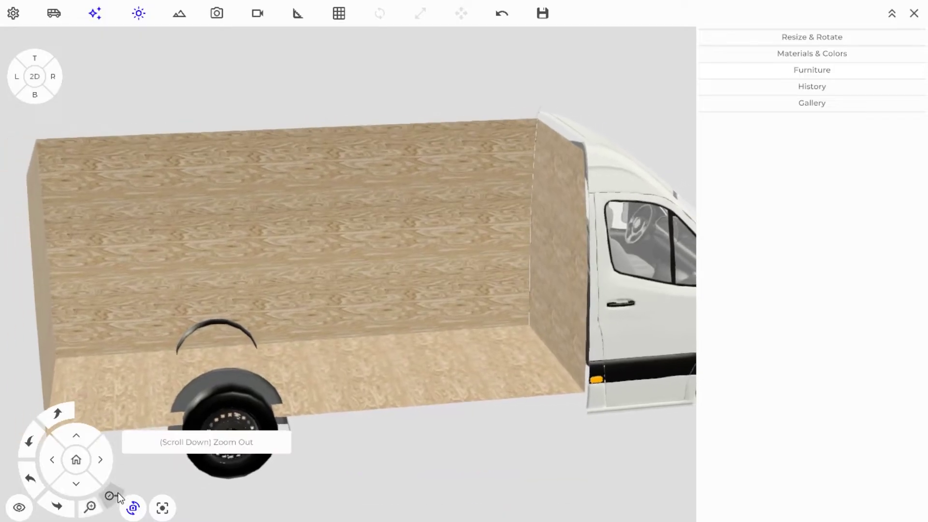
click(118, 493)
key(w)
key(s)
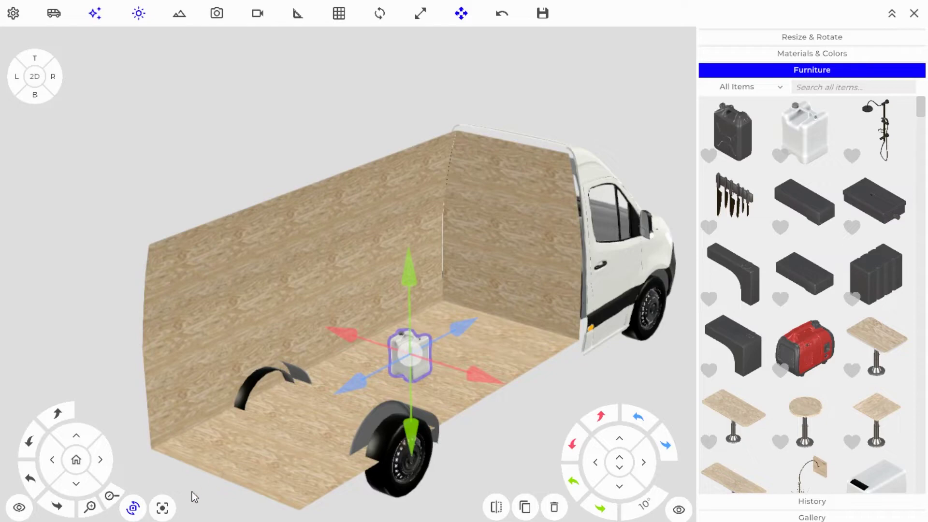
- Focus on the white water container on the van floor, inspect it from several angles and delete it
click(163, 508)
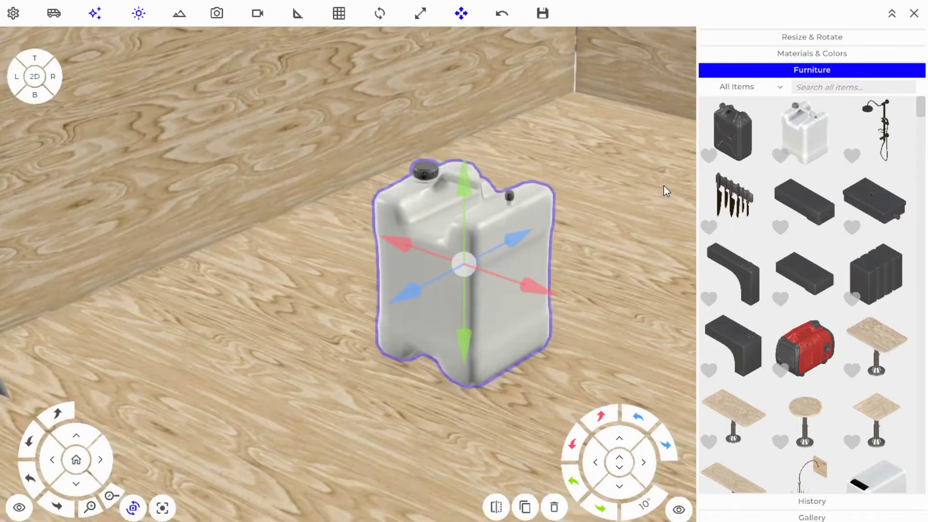
drag(666, 191, 228, 379)
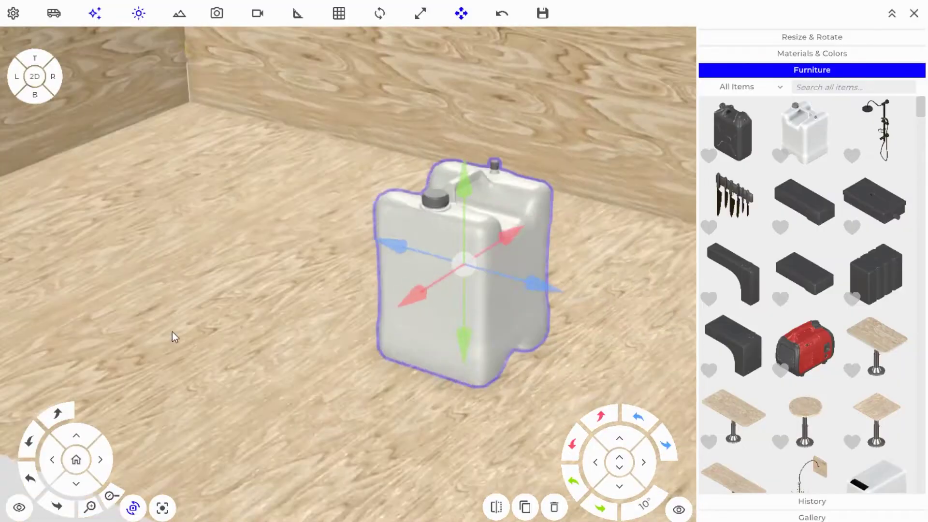
drag(174, 336, 285, 320)
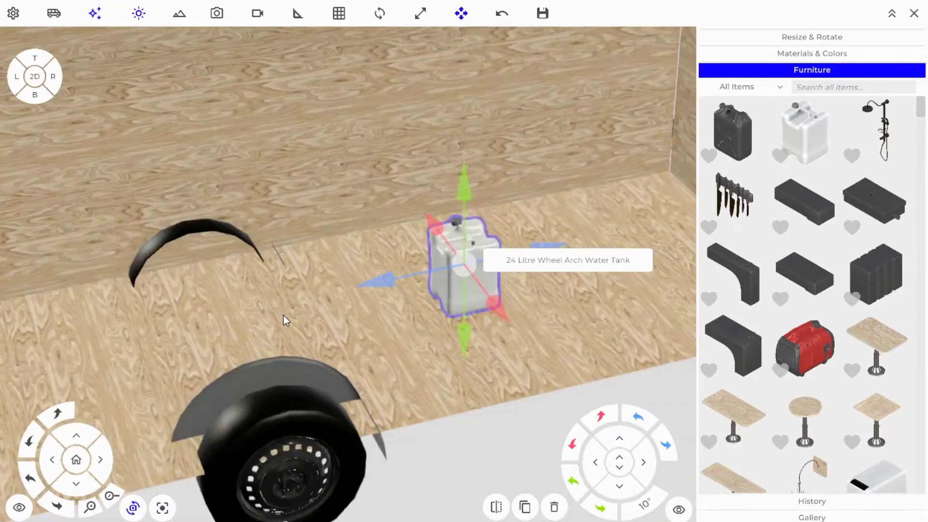
key(Delete)
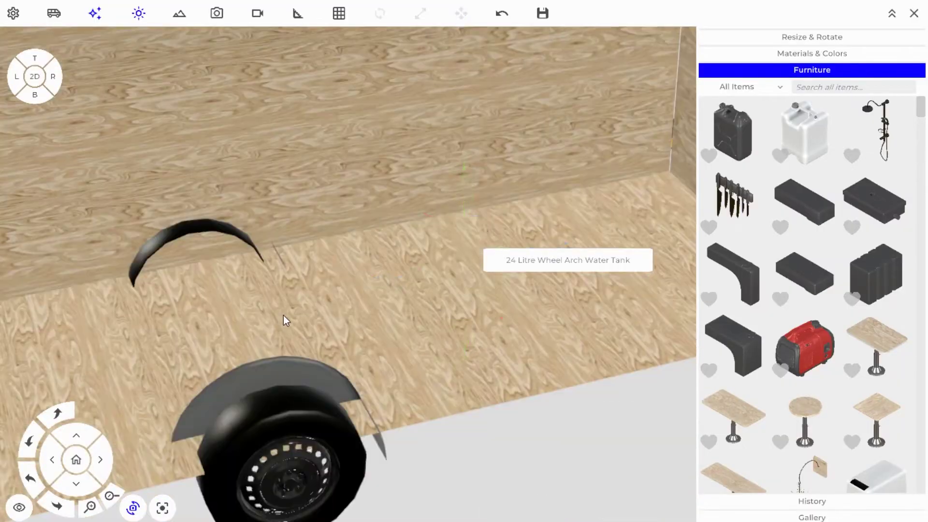
- Reset the camera to its home view and look into the van's open side
click(77, 468)
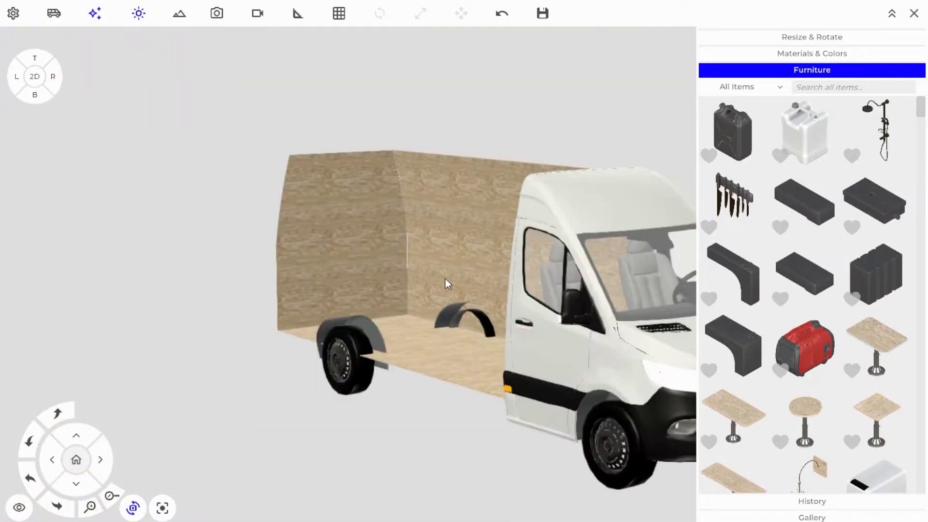
right_drag(456, 266, 423, 259)
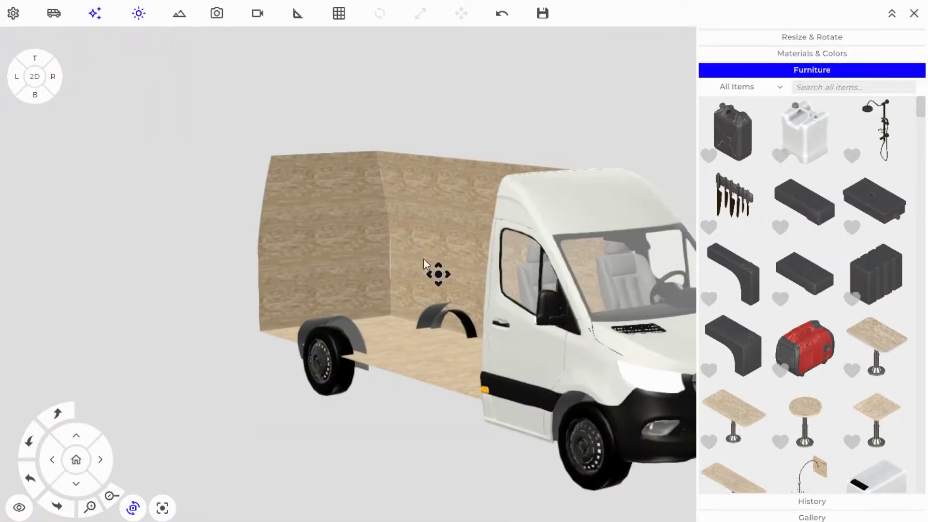
drag(424, 259, 323, 205)
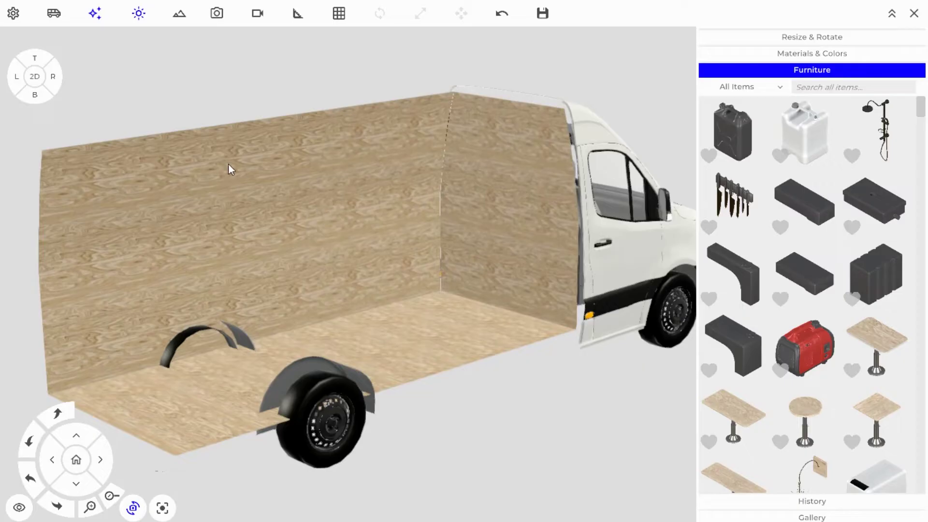
- Set the measurement units to centimetres in the general settings, apply the settings and close them
click(14, 14)
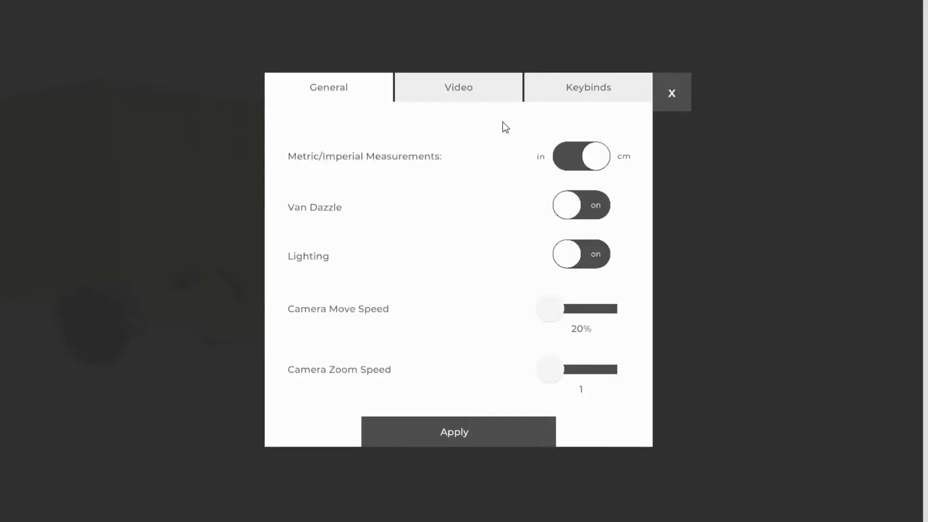
click(587, 163)
click(453, 433)
click(675, 93)
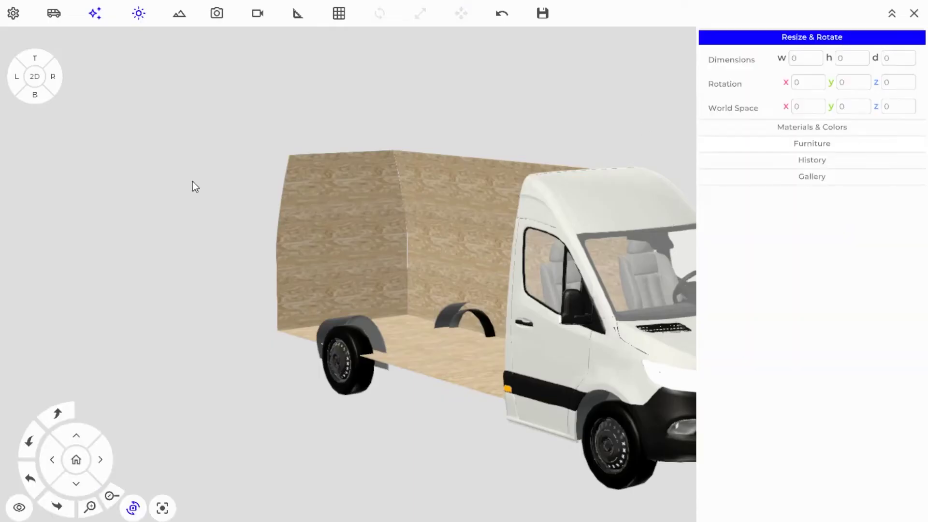
- Switch the van's steering wheel to the right-hand side and back to the left while viewing the cab
drag(195, 187, 583, 271)
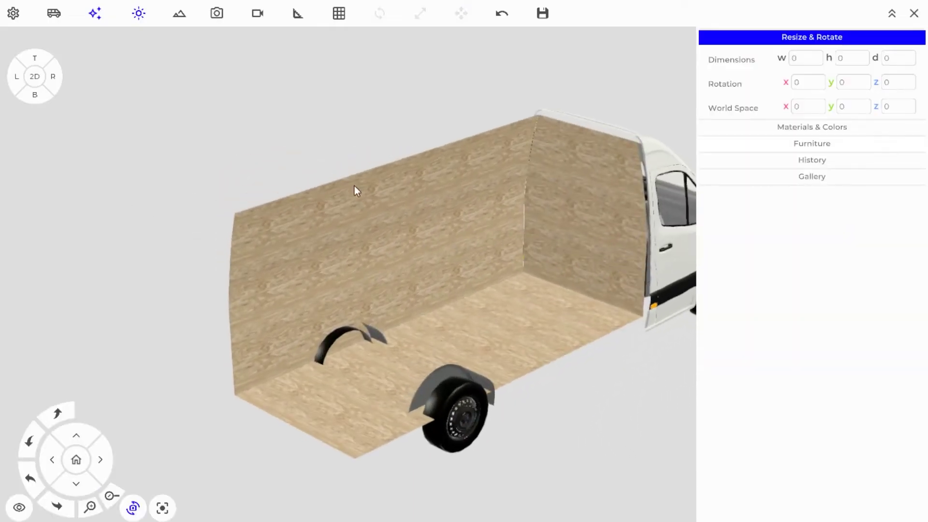
click(57, 16)
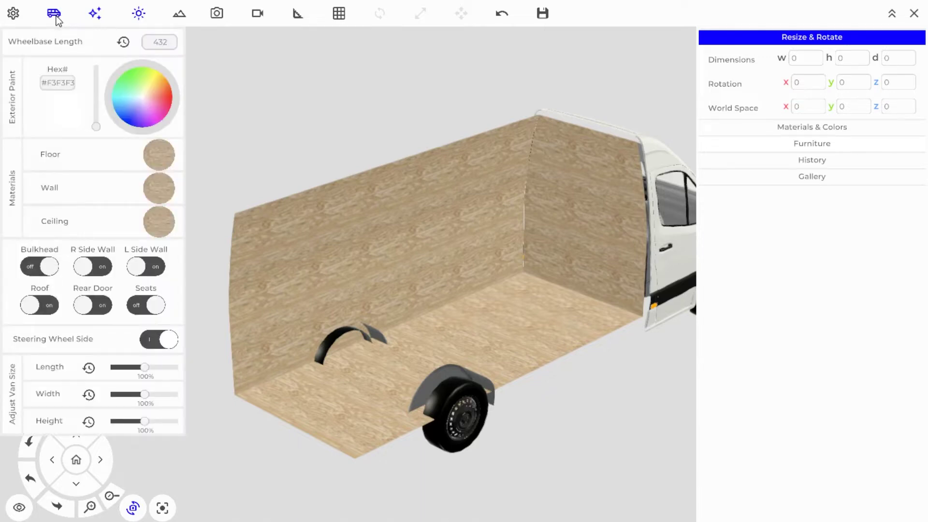
drag(558, 249, 430, 322)
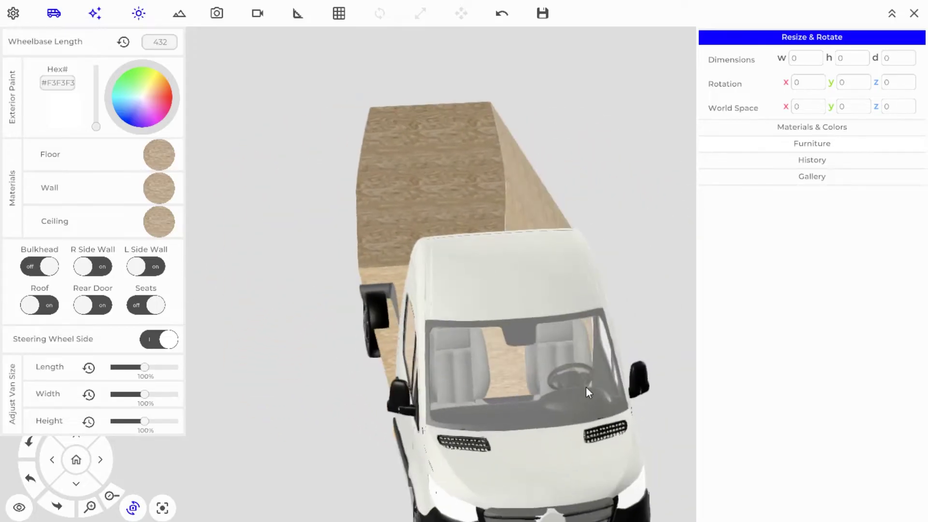
click(164, 340)
drag(560, 401, 456, 383)
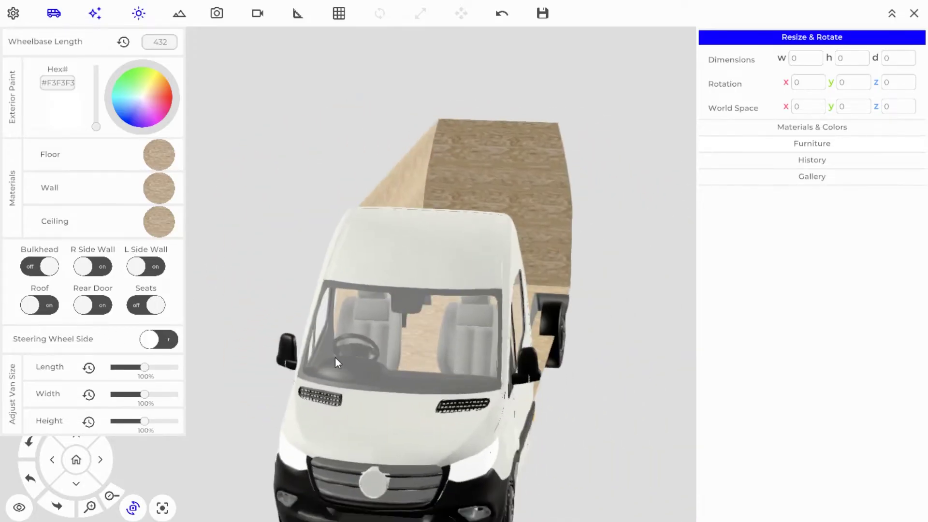
click(154, 341)
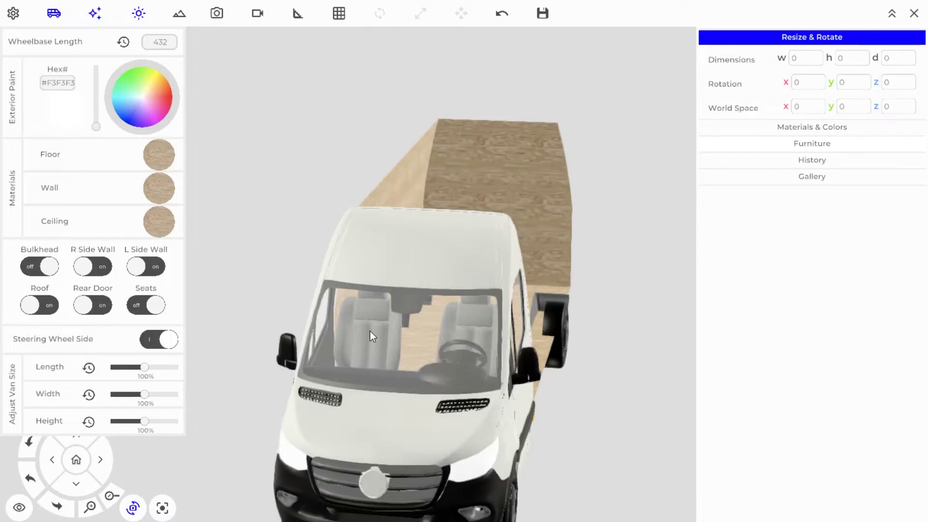
- Toggle the van's bulkhead option while viewing the cargo area from the rear
drag(369, 331, 615, 372)
drag(307, 352, 697, 269)
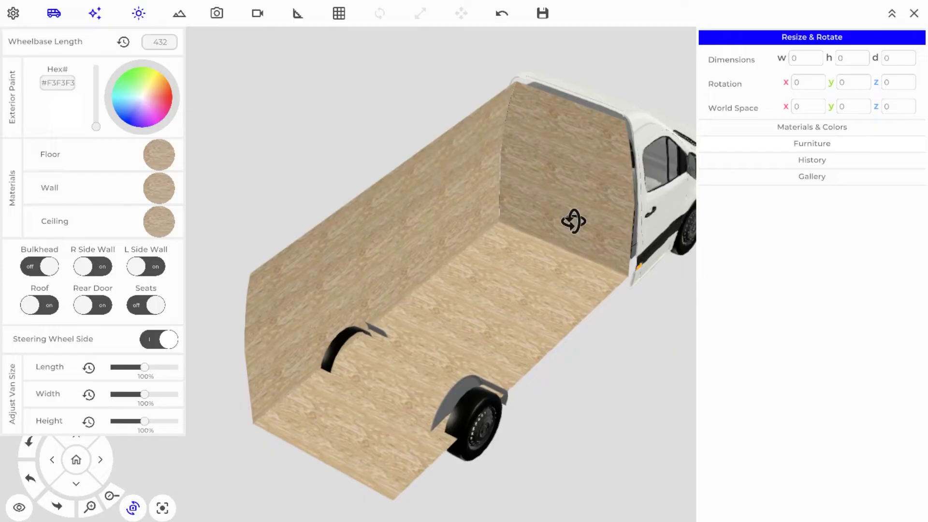
click(47, 266)
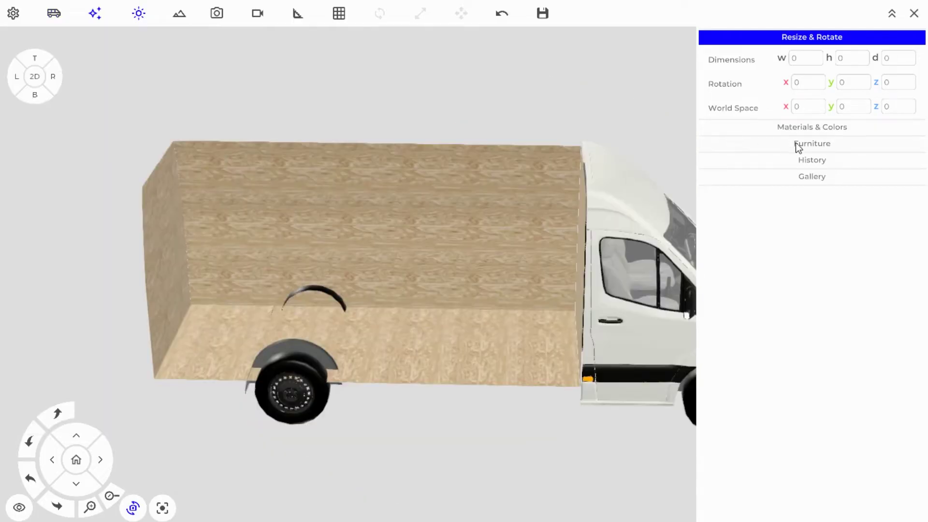
- Search the furniture library for "bed"
click(830, 37)
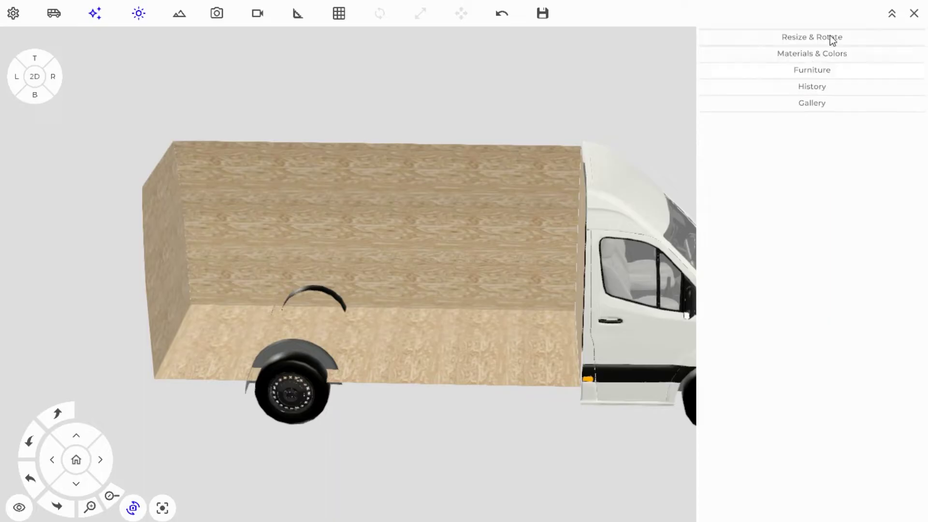
click(803, 73)
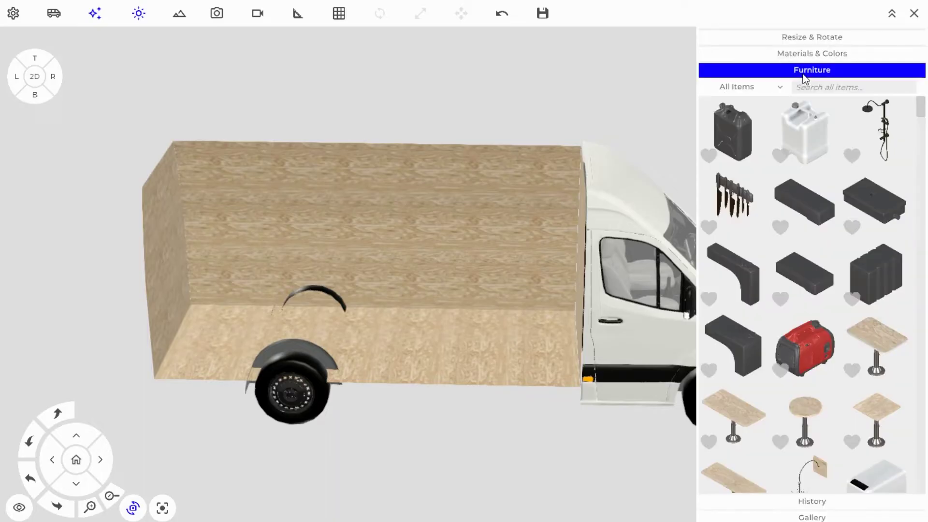
click(828, 88)
text(bed)
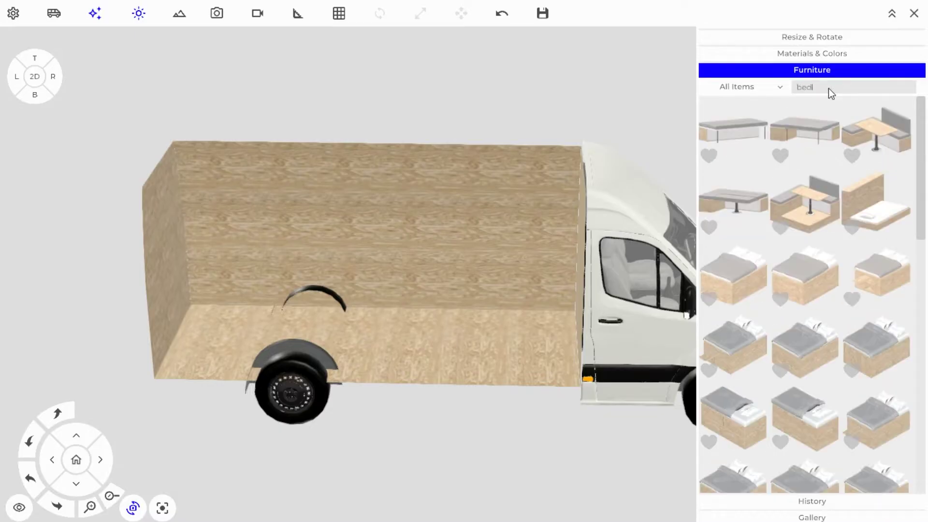
- Place the Platform 4Drawers bed from the library on the floor of the van's cargo area
scroll(846, 271, down, 1)
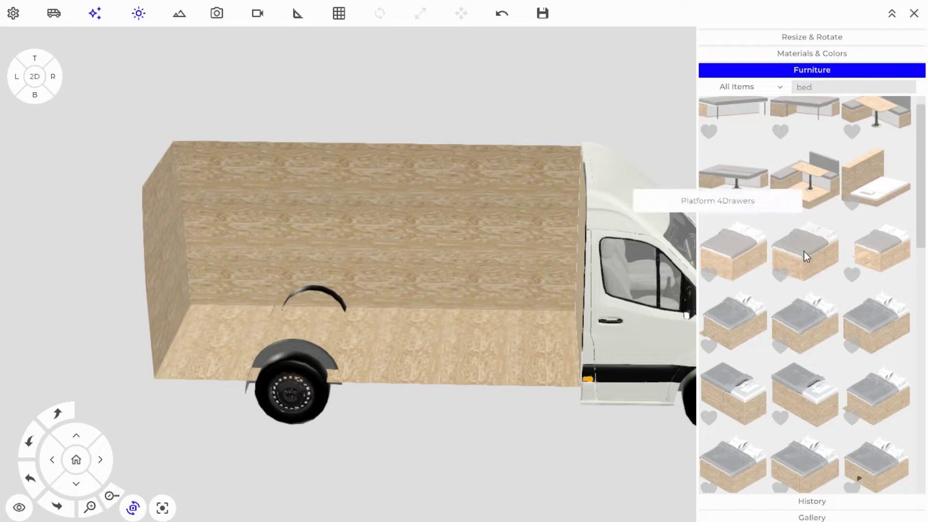
drag(804, 251, 342, 278)
middle_drag(342, 277, 539, 390)
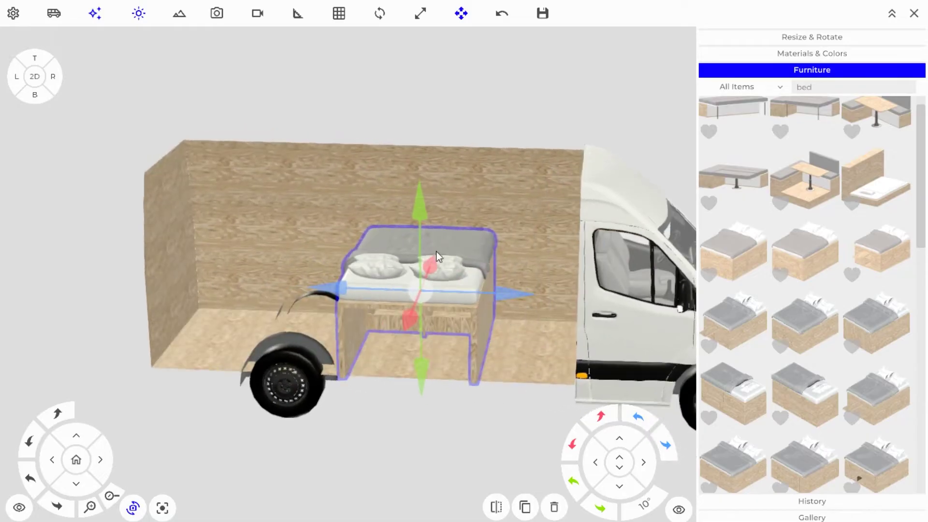
middle_drag(570, 274, 653, 209)
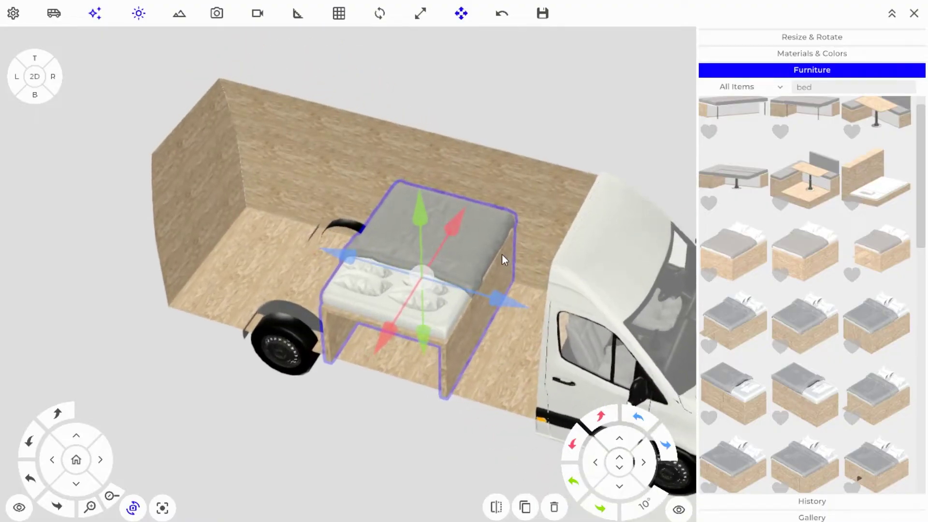
- Rotate the bed about its vertical axis until the pillows face the rear of the van
key(space)
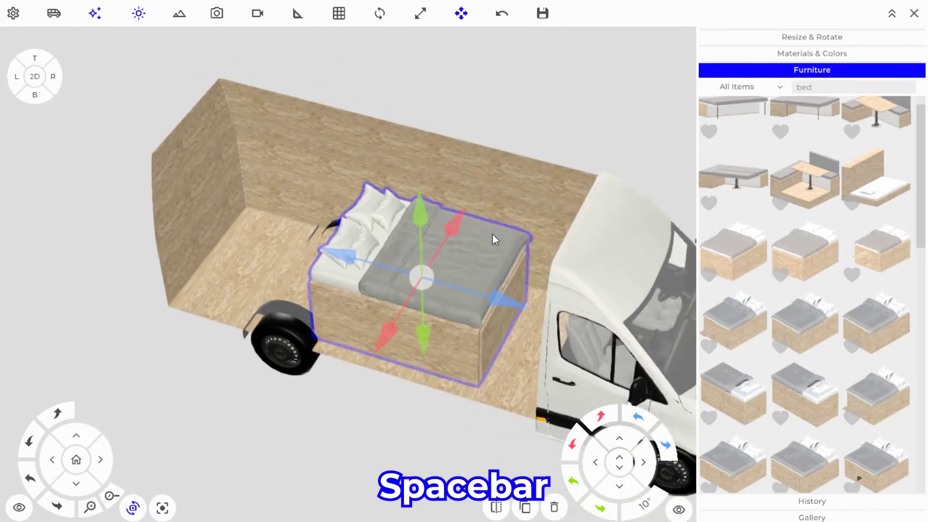
key(space)
key(space)
key(space)
key(space)
click(604, 512)
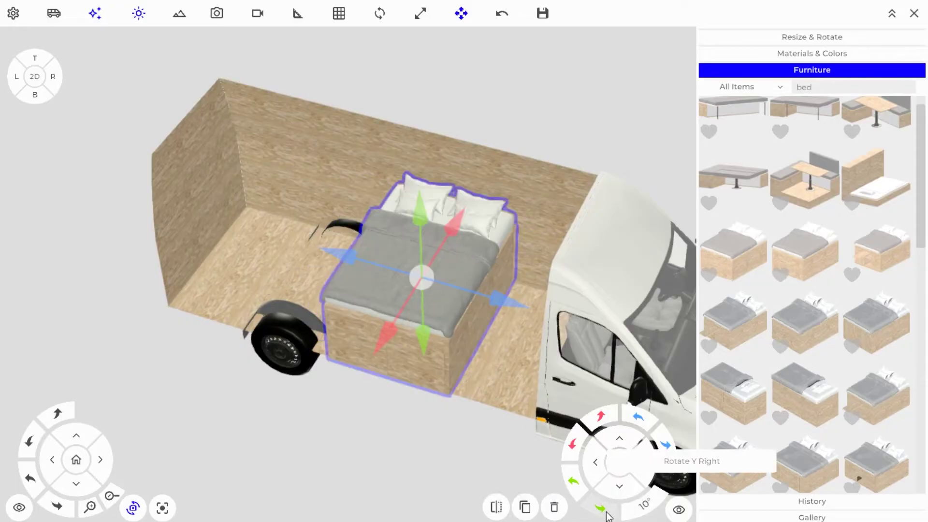
click(573, 481)
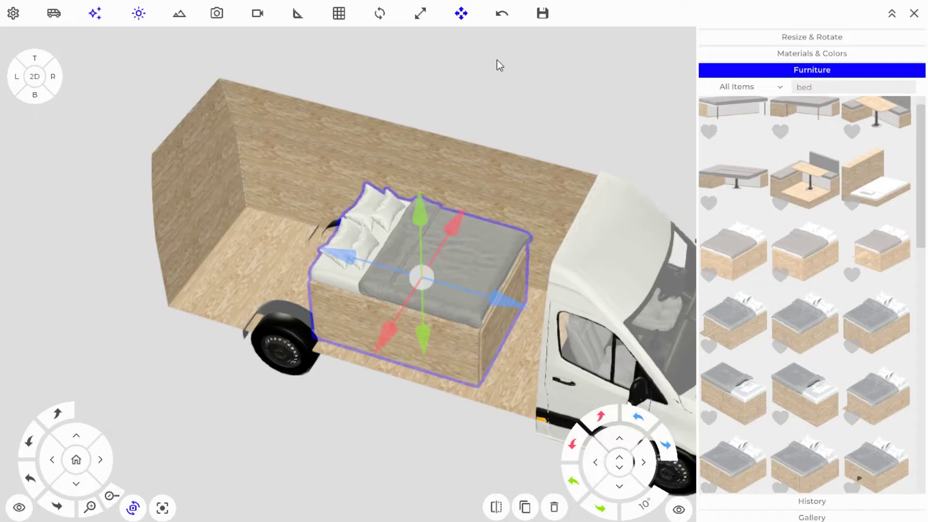
- Close the furniture list, try rotating the bed freely about its vertical axis, and undo the rotation
click(822, 70)
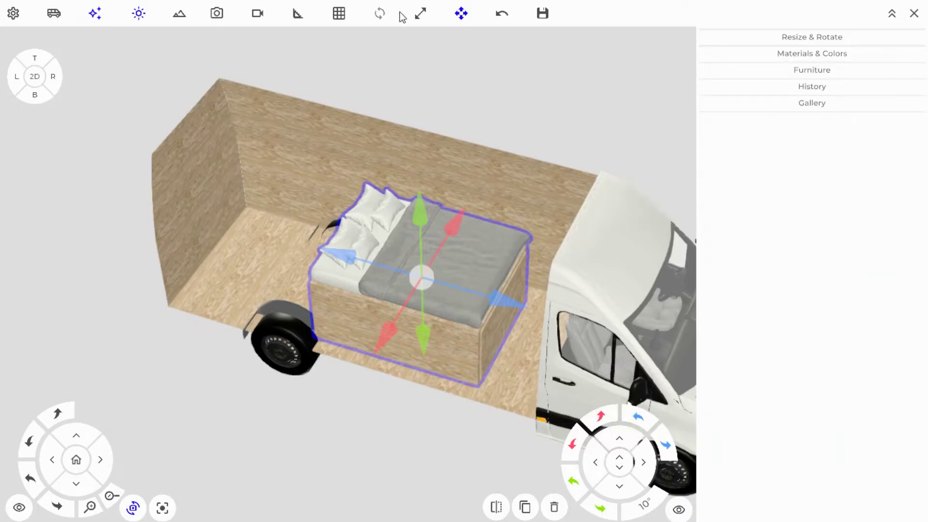
click(381, 14)
drag(443, 96, 451, 76)
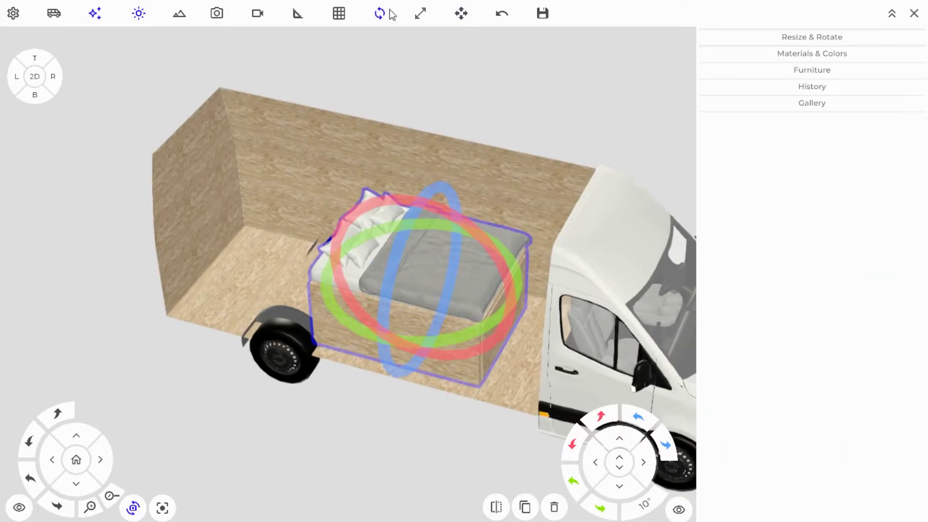
scroll(467, 332, up, 2)
scroll(468, 332, down, 3)
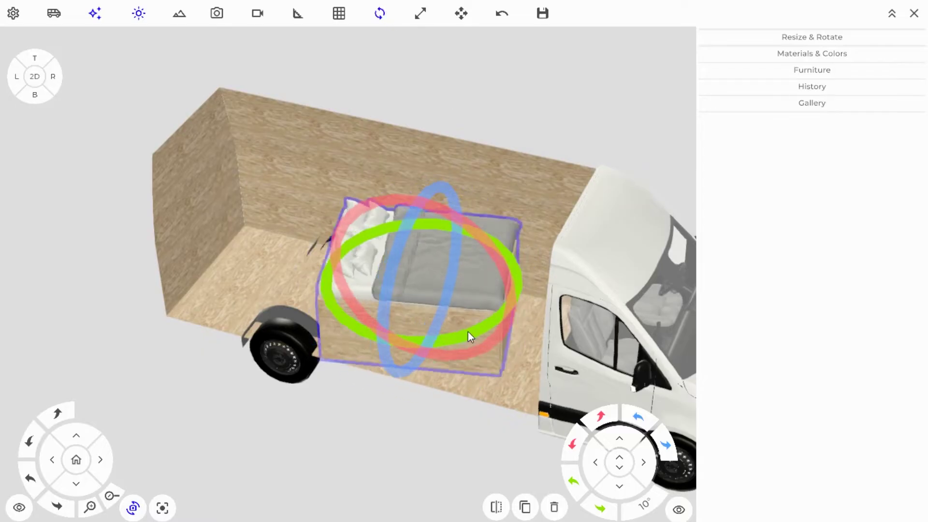
scroll(468, 332, up, 3)
click(541, 166)
key(ctrl+z)
click(443, 224)
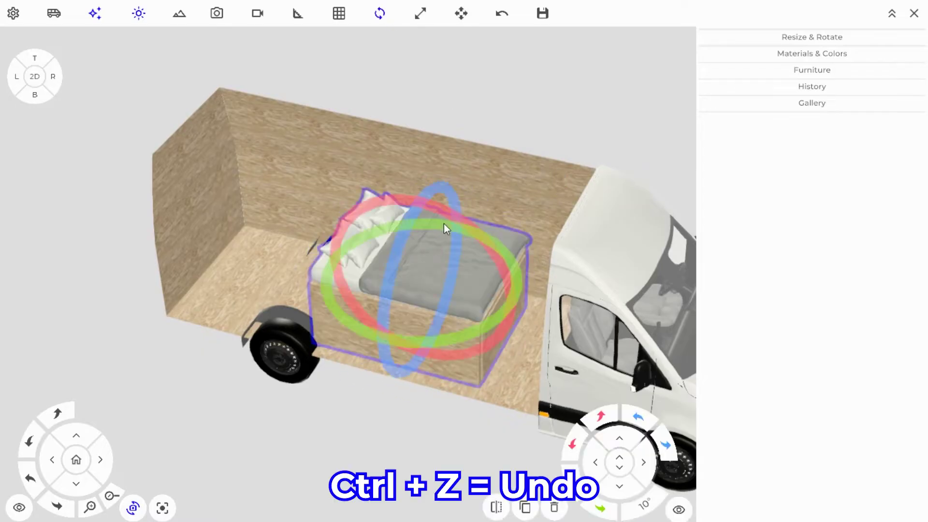
- Move the bed lengthwise against the rear end of the cargo area
click(461, 15)
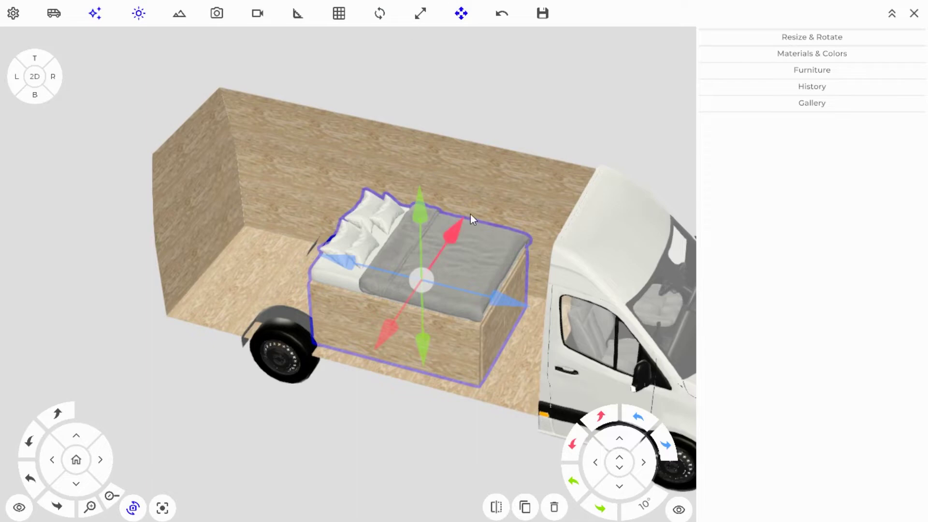
drag(471, 213, 382, 143)
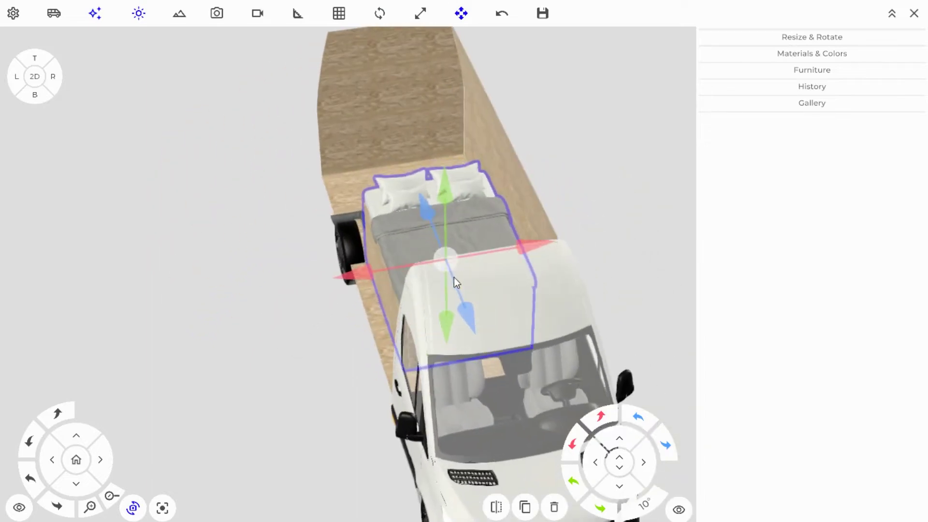
drag(454, 278, 822, 309)
drag(422, 281, 184, 163)
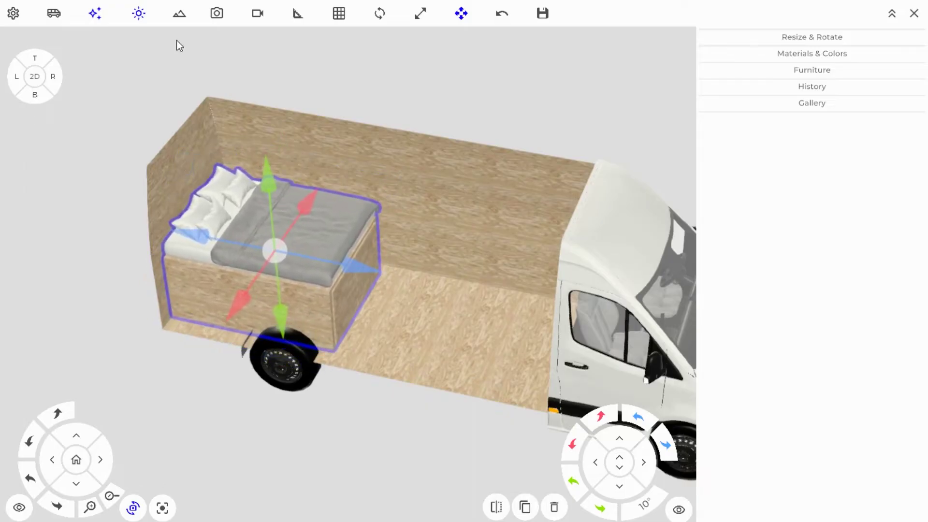
- View the van from the top, right, back and left, and switch to the 2D plan view
click(37, 58)
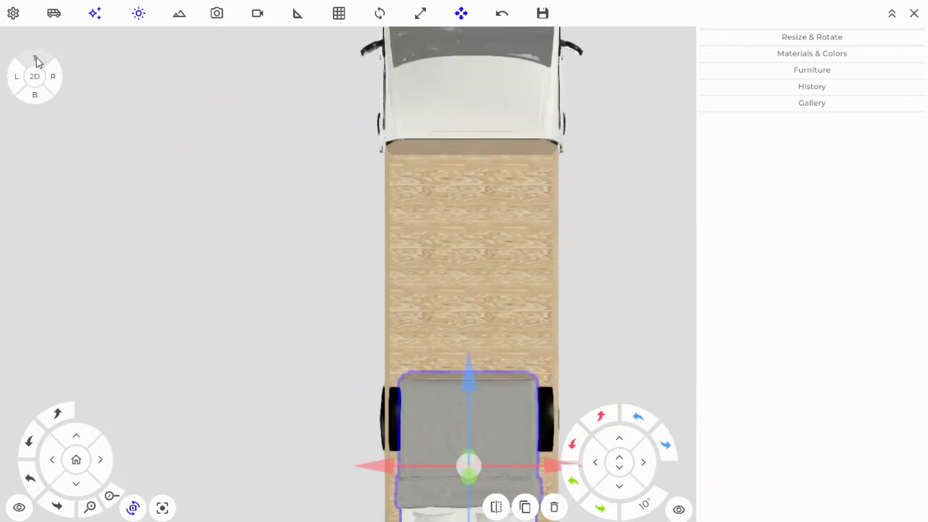
click(57, 75)
click(38, 96)
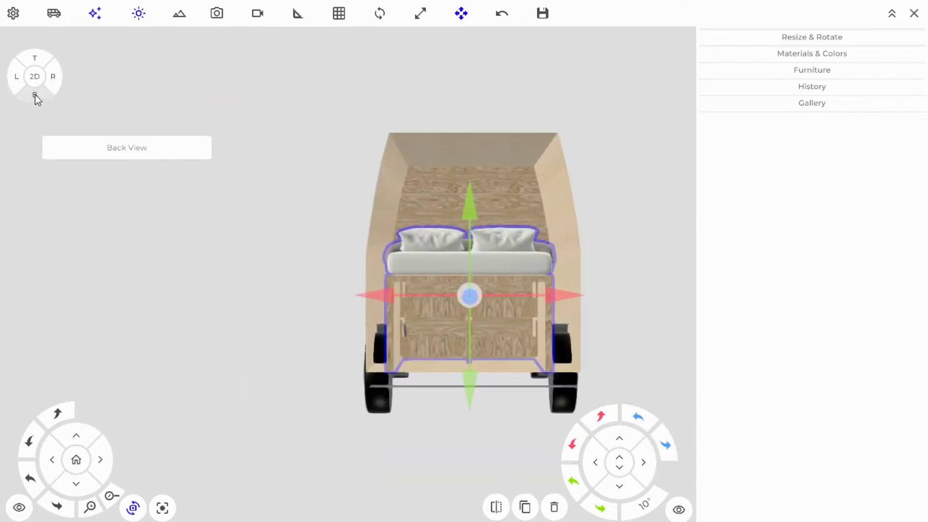
click(15, 77)
click(37, 78)
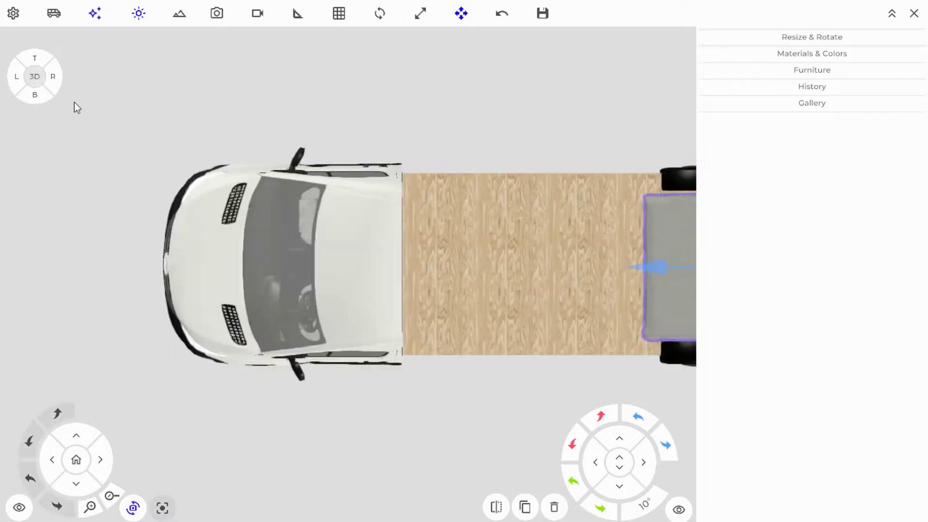
- Try moving the bed sideways against the van's side wall in the plan view
drag(546, 236, 341, 228)
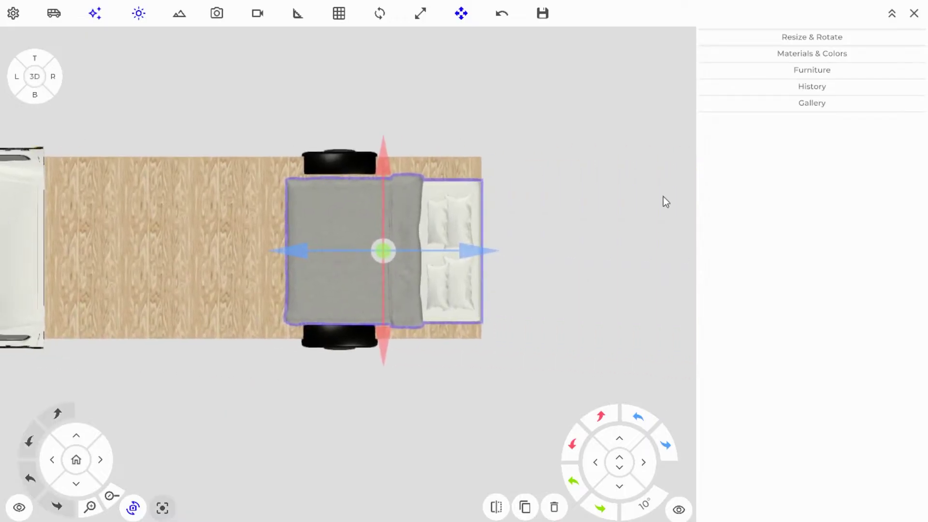
scroll(419, 193, up, 3)
scroll(399, 186, down, 2)
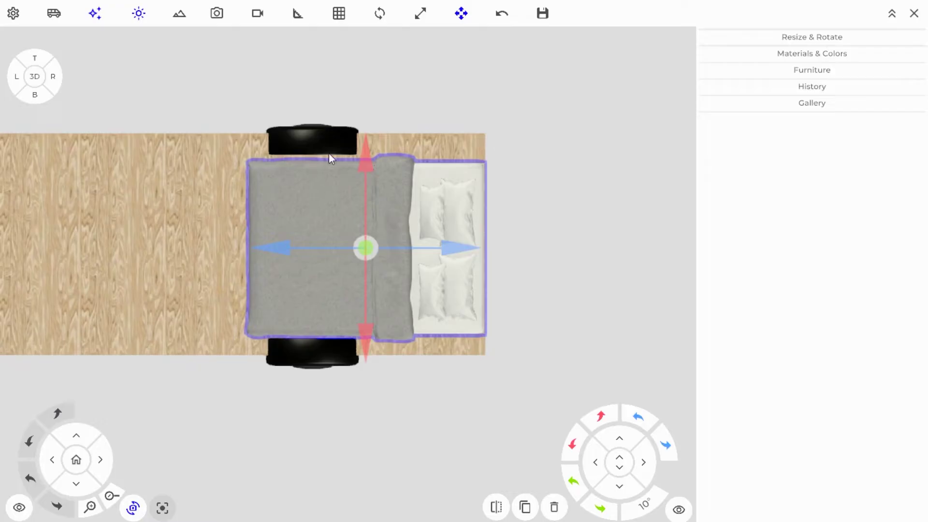
scroll(382, 128, up, 5)
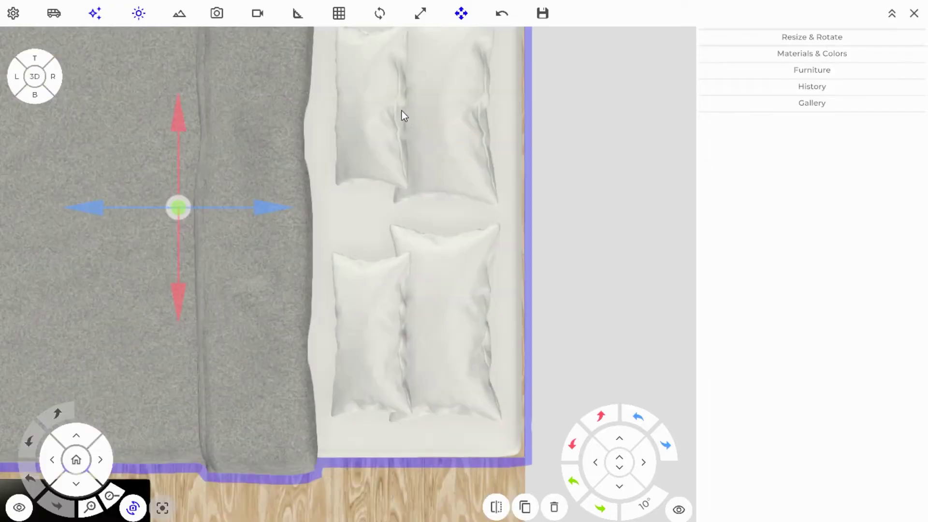
scroll(404, 115, down, 4)
scroll(453, 285, up, 2)
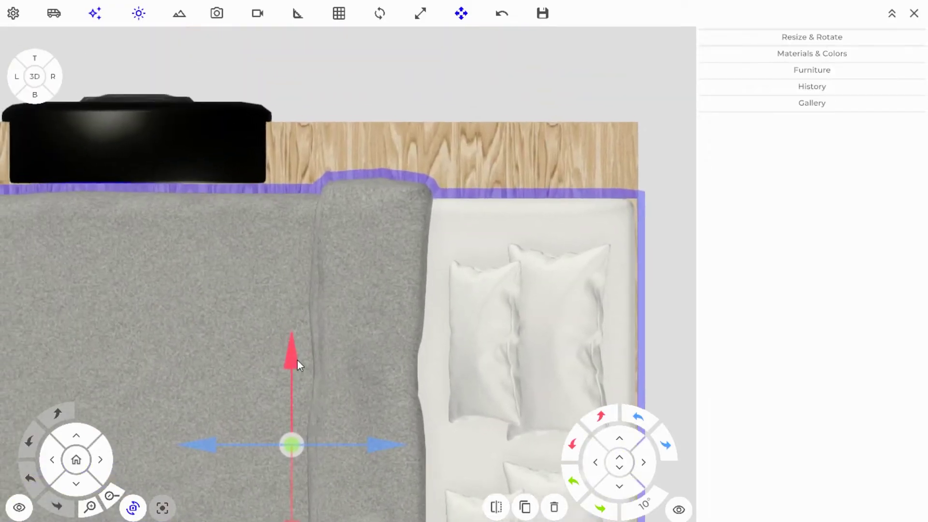
drag(293, 358, 296, 286)
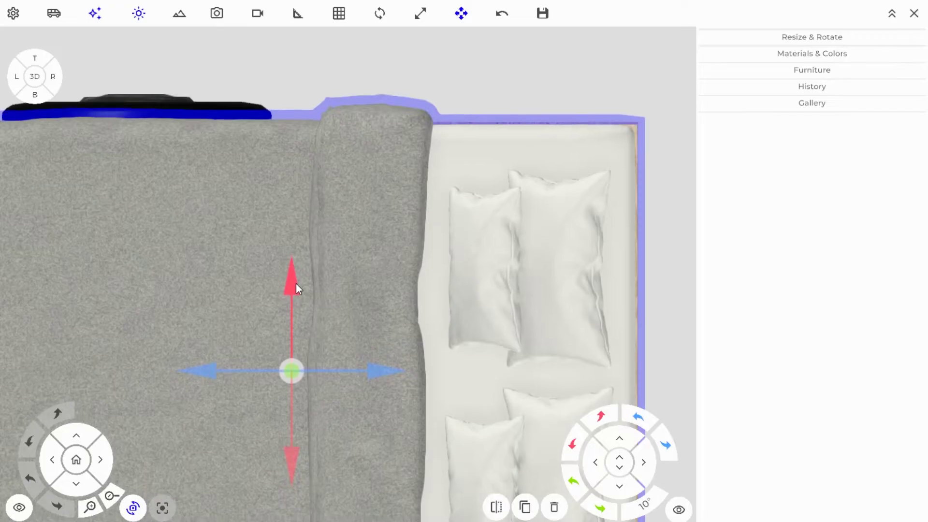
scroll(295, 283, down, 5)
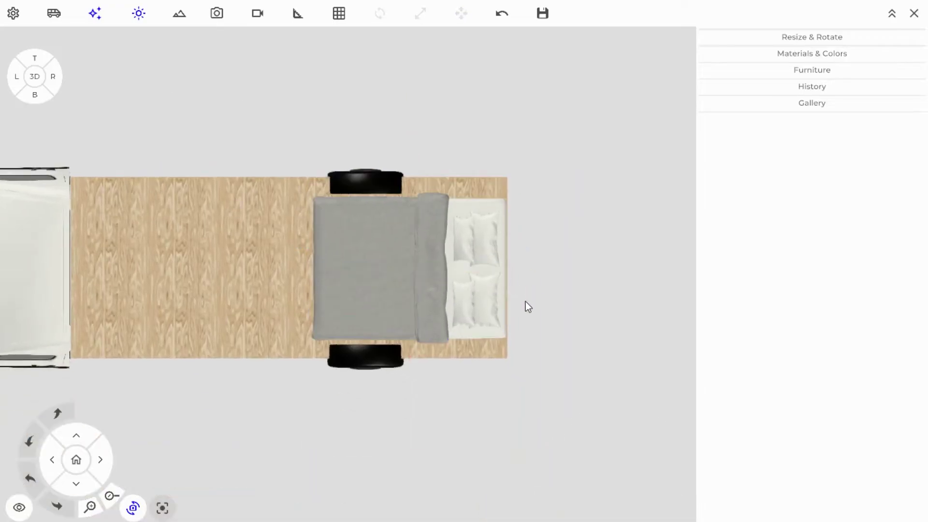
- Select the bed in the plan view, show its dimensions in scale mode and open its Resize & Rotate values
click(420, 270)
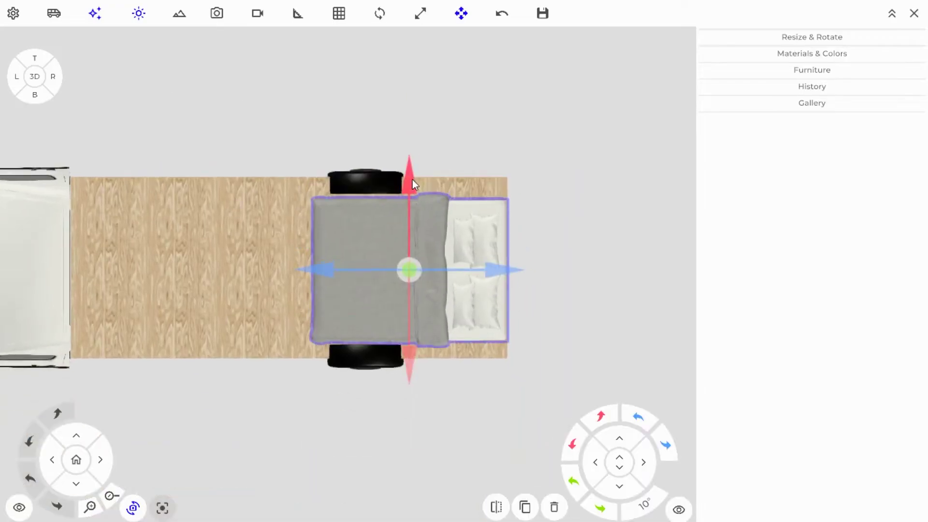
click(451, 167)
click(451, 200)
scroll(505, 270, up, 2)
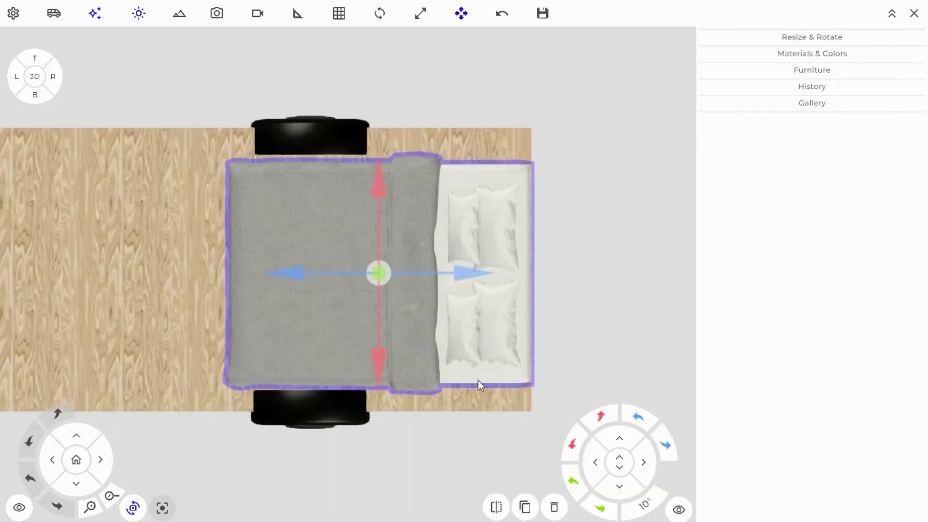
click(421, 14)
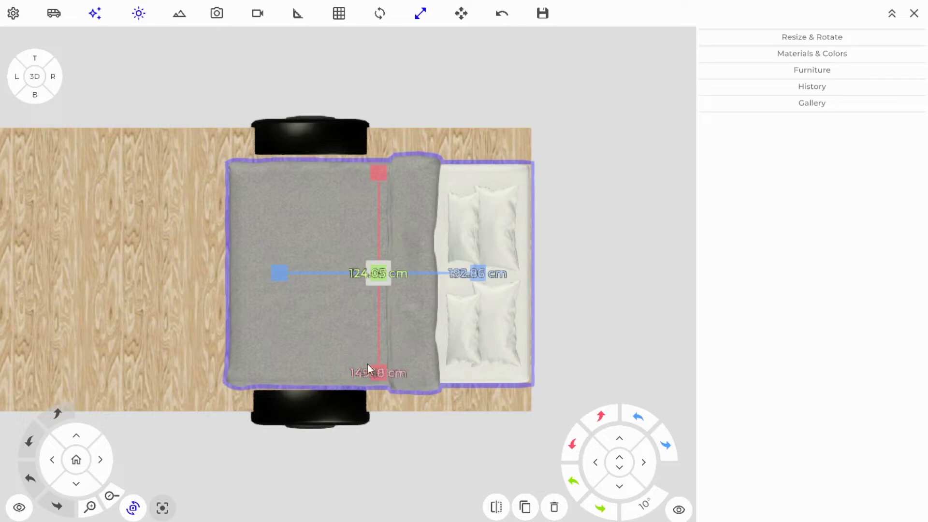
click(808, 41)
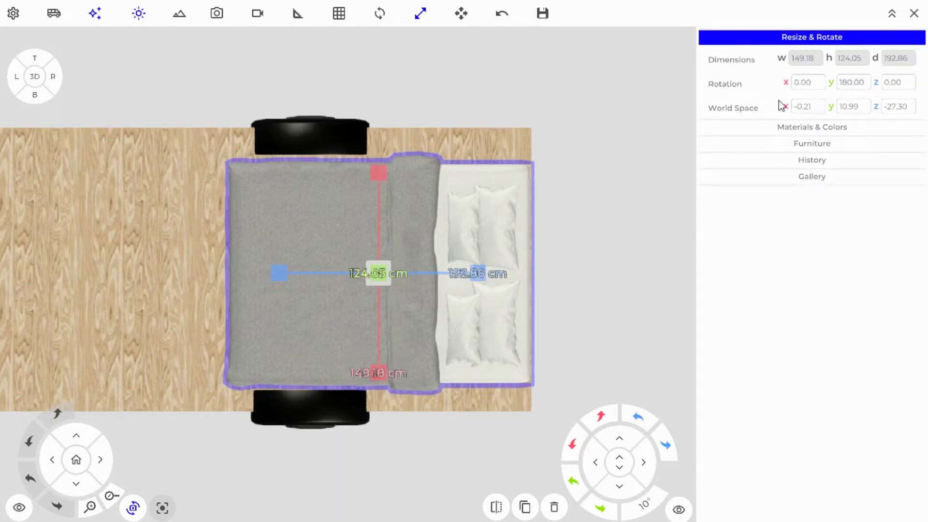
- Stretch the bed's width freehand to about 188 cm and undo the resize
drag(379, 372, 380, 393)
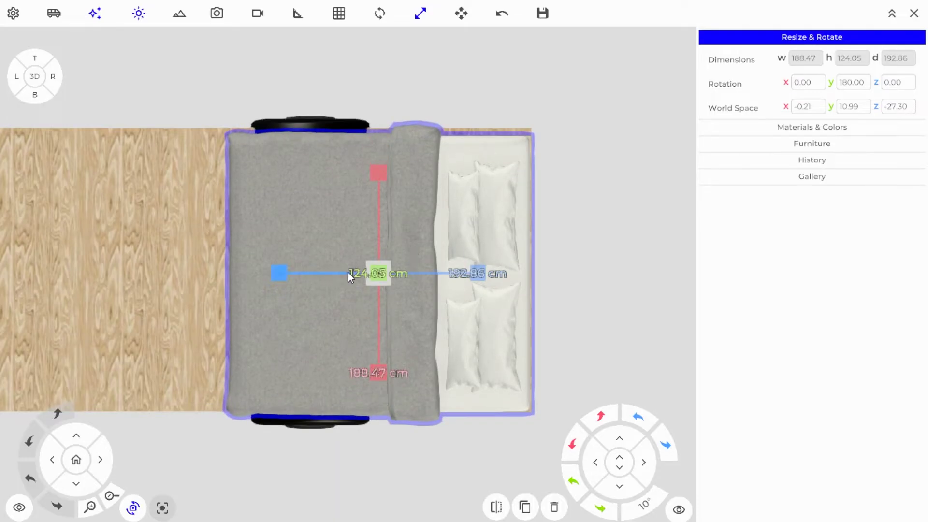
key(ctrl+z)
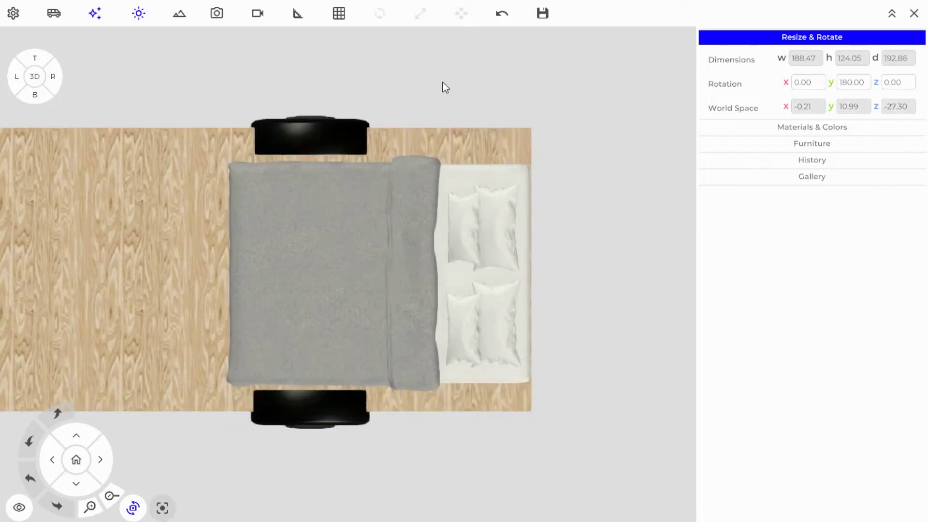
- Nudge the bed sideways to a world space X of -0.13 and set its width to 196.7 cm
click(387, 231)
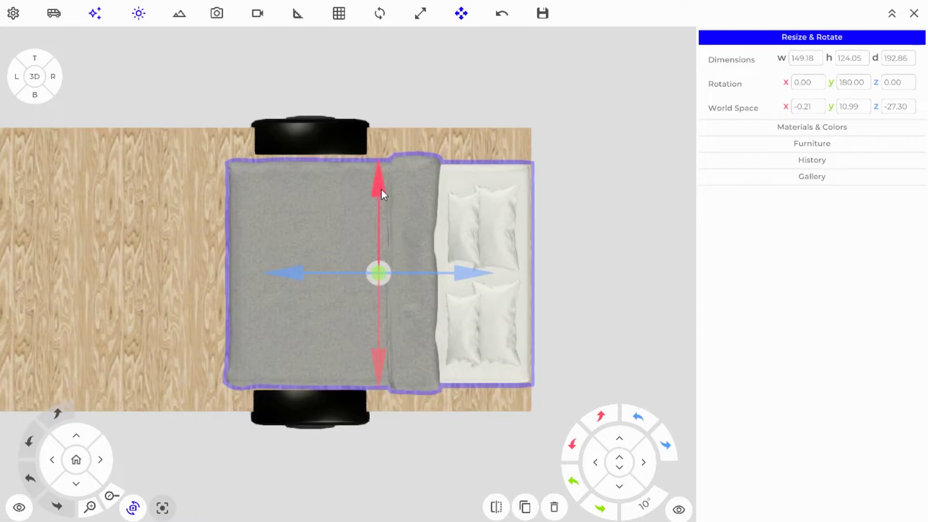
drag(382, 190, 379, 187)
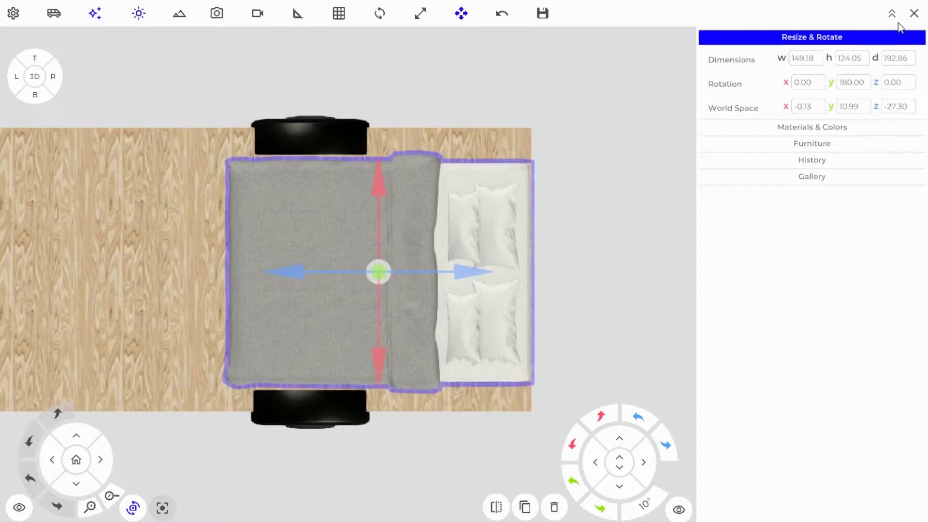
click(811, 62)
text(196.7)
key(Return)
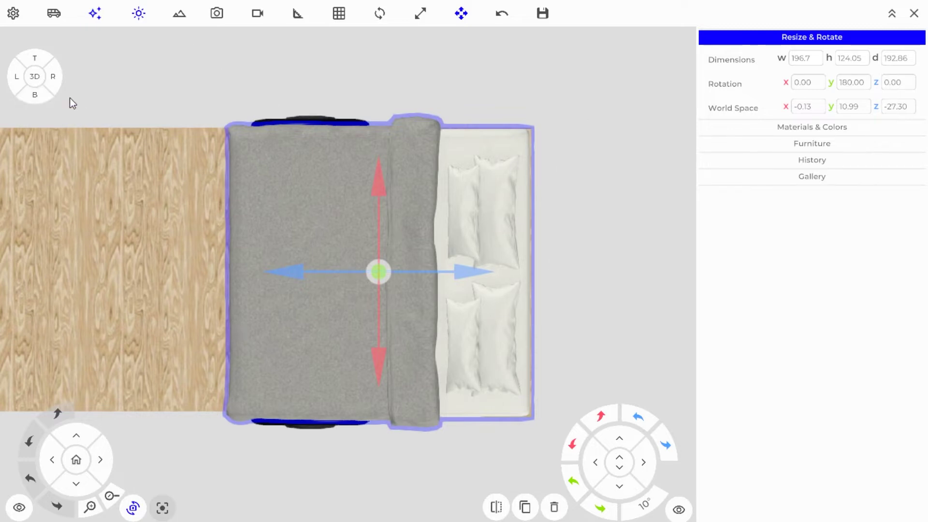
- Return to the 3D view and examine the resized bed's fit between the walls and around the wheel arches
click(35, 78)
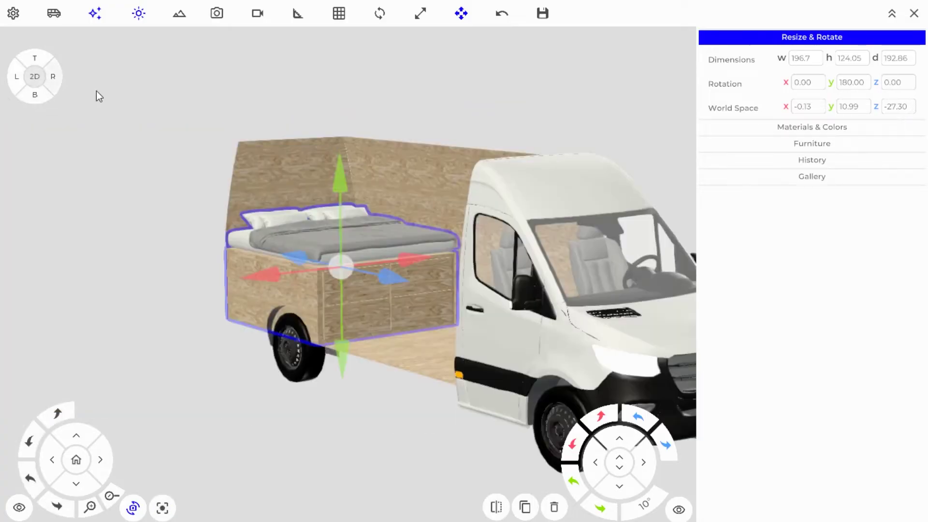
click(352, 120)
drag(165, 116, 449, 230)
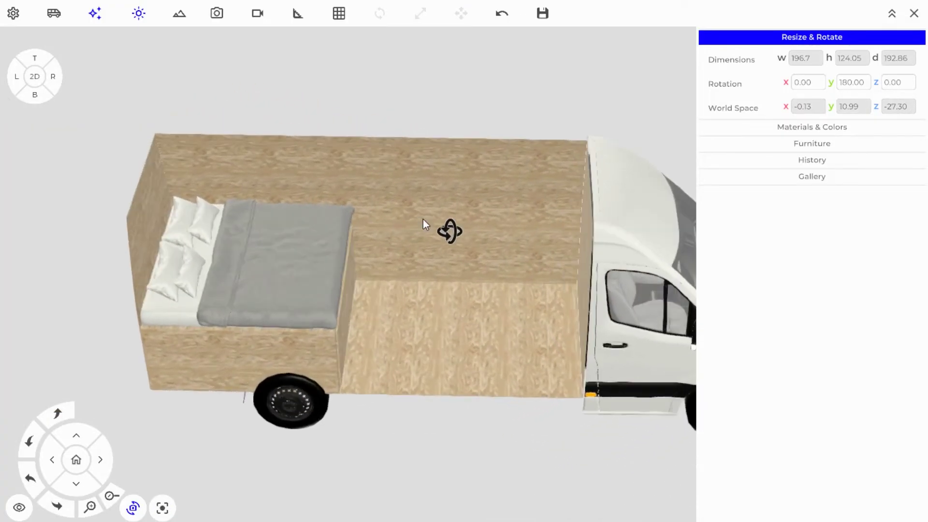
drag(203, 314, 430, 243)
click(429, 242)
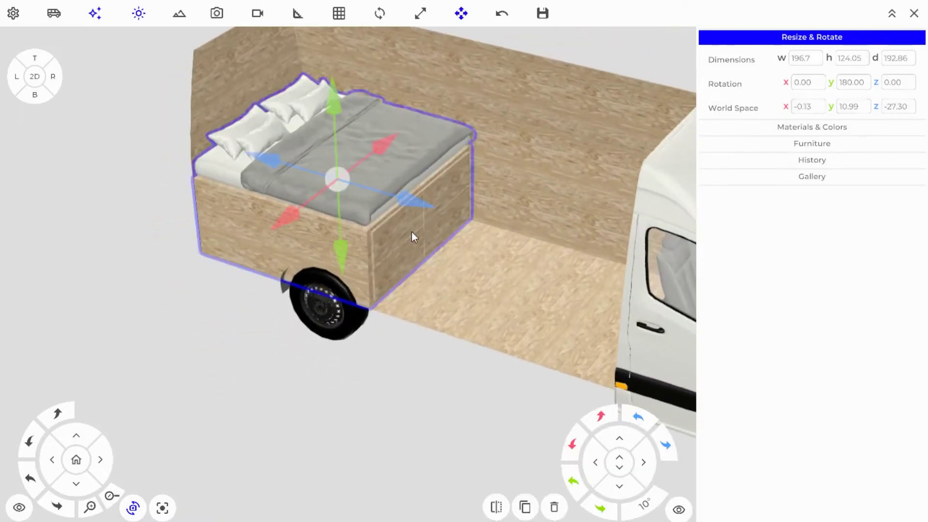
scroll(445, 166, up, 3)
right_drag(454, 207, 452, 246)
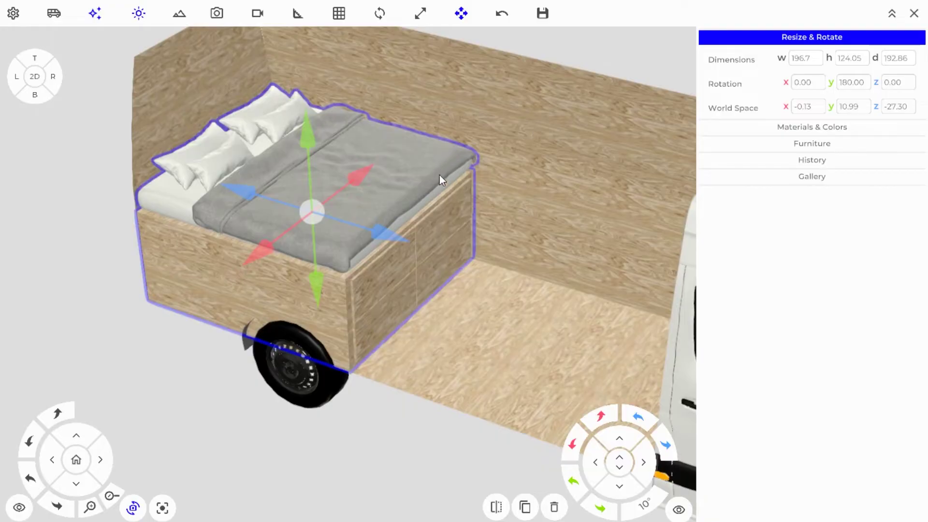
- Slide the drawer unit under the bed slightly inward to a world space Z of -19.93 and deselect it
click(382, 282)
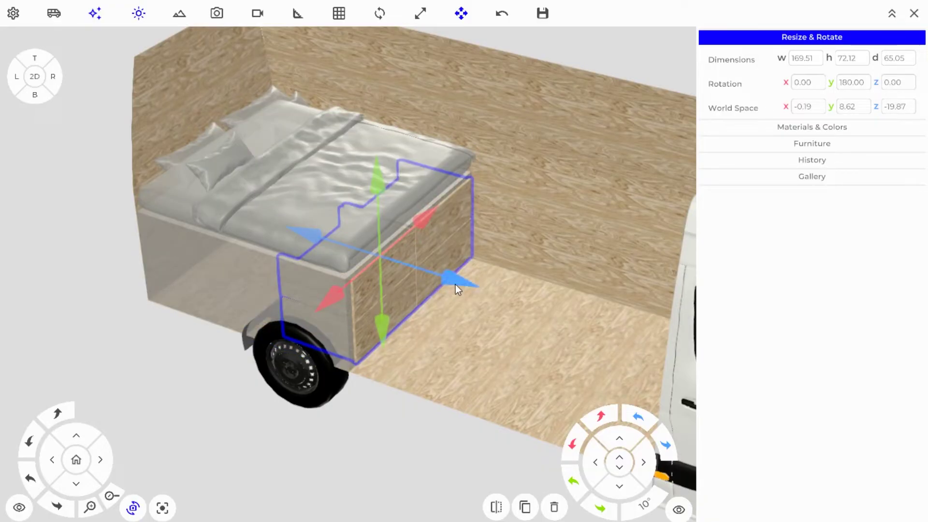
mouse_move(451, 279)
mouse_down()
mouse_move(512, 287)
mouse_move(453, 275)
mouse_up()
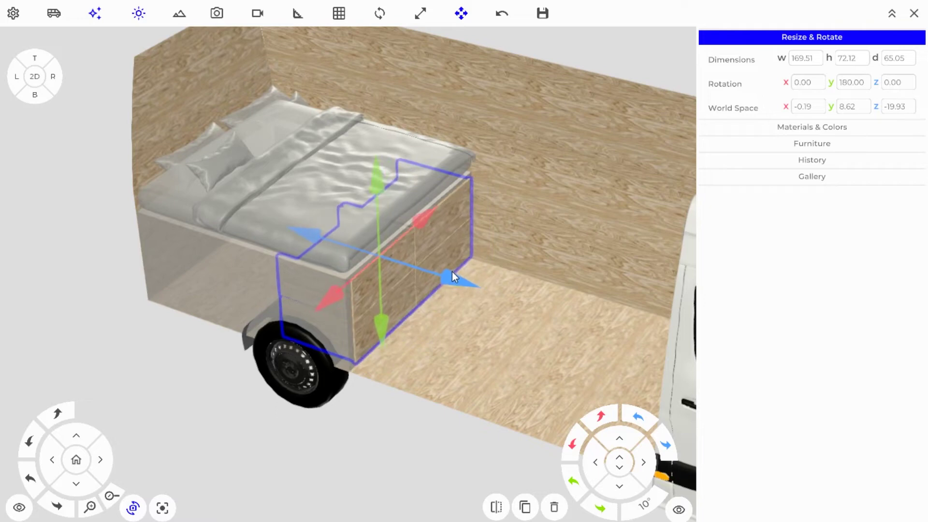
click(535, 148)
scroll(251, 279, down, 1)
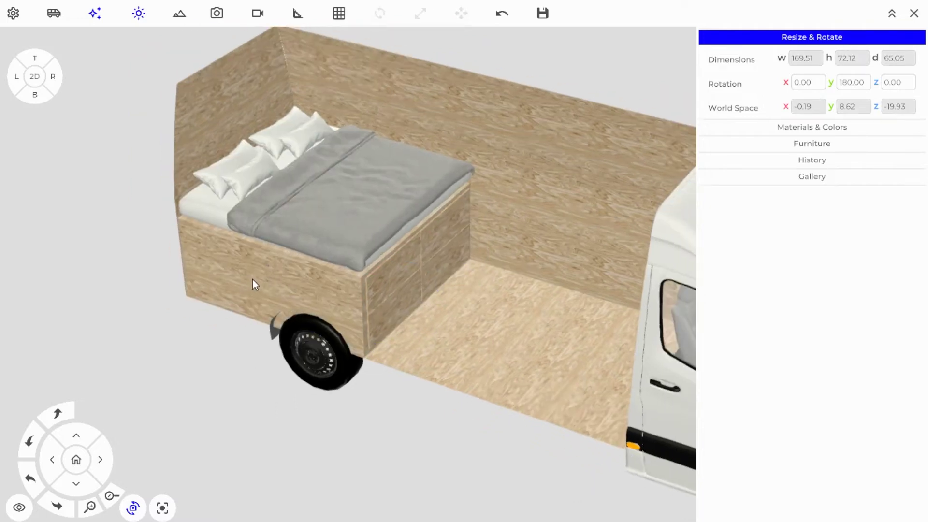
- Open the material library and limit it to the Wood category
right_drag(395, 250, 239, 263)
drag(239, 262, 427, 275)
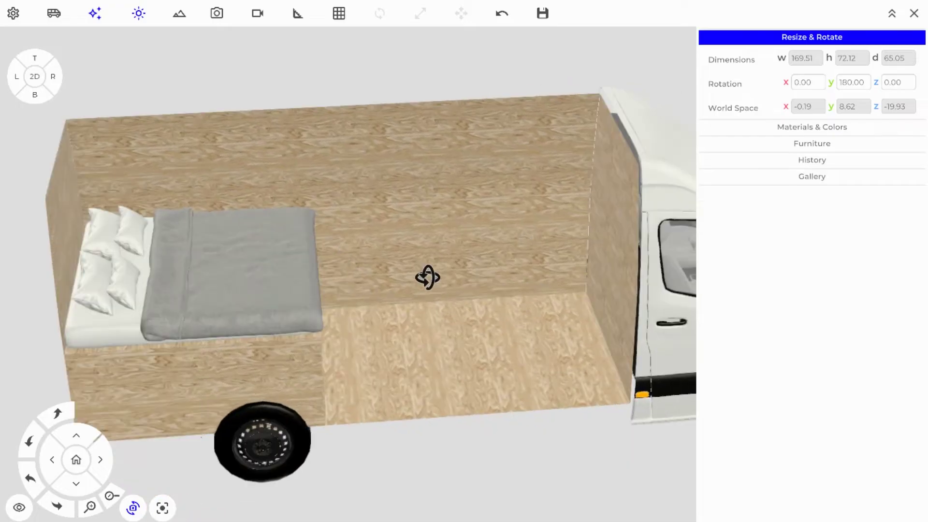
drag(458, 170, 590, 310)
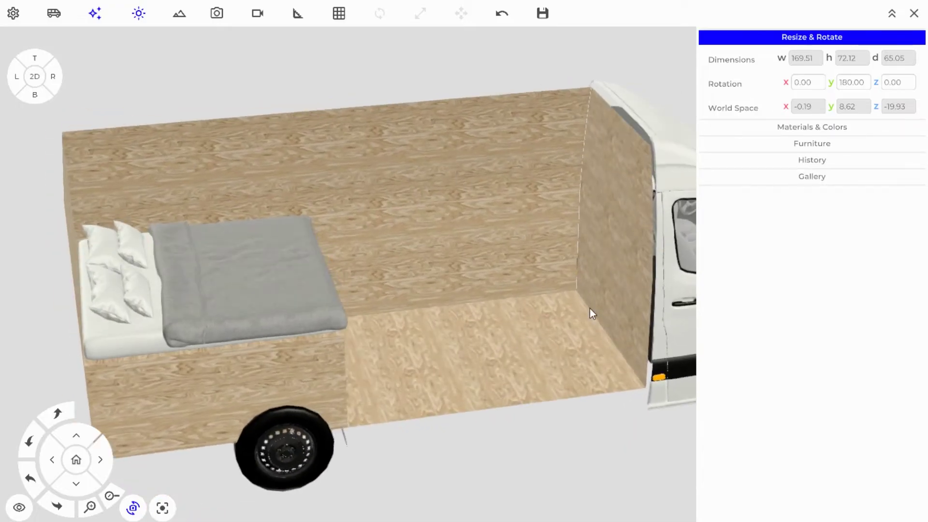
drag(516, 338, 390, 157)
drag(119, 349, 628, 271)
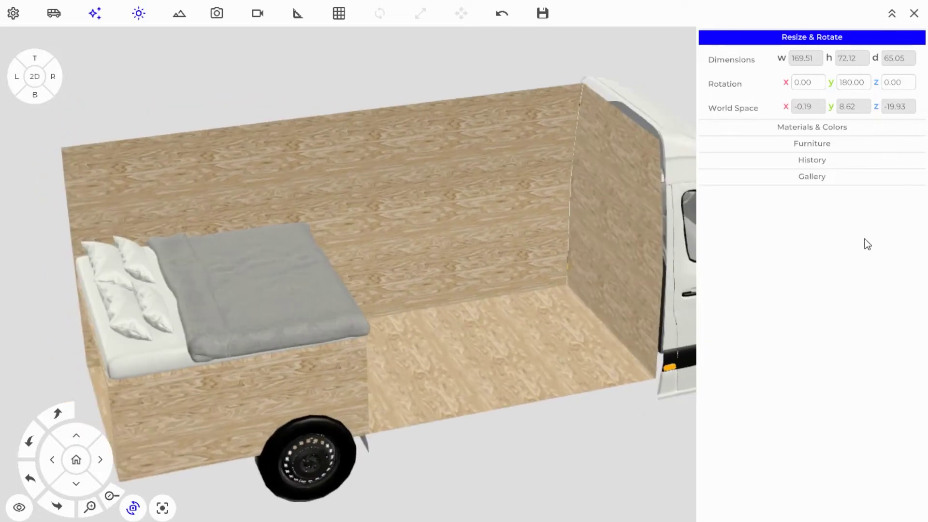
click(845, 128)
click(802, 37)
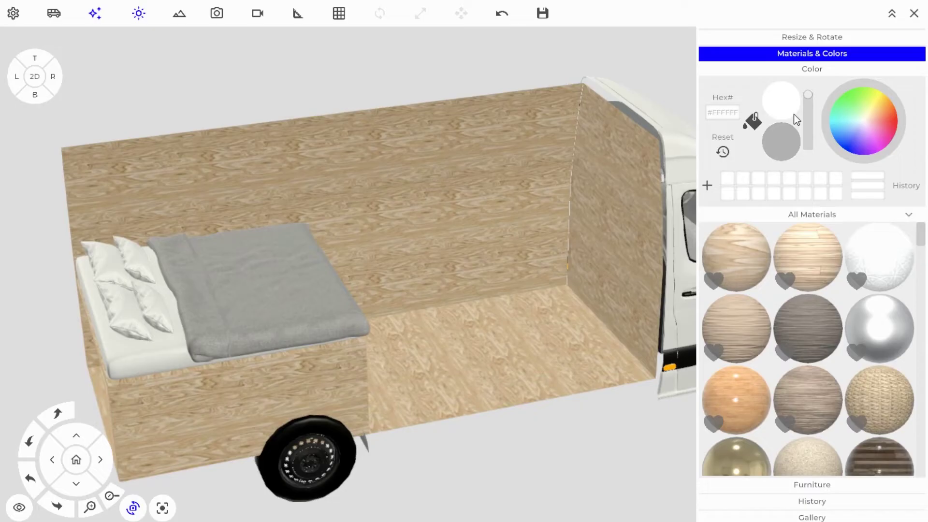
click(833, 216)
click(758, 286)
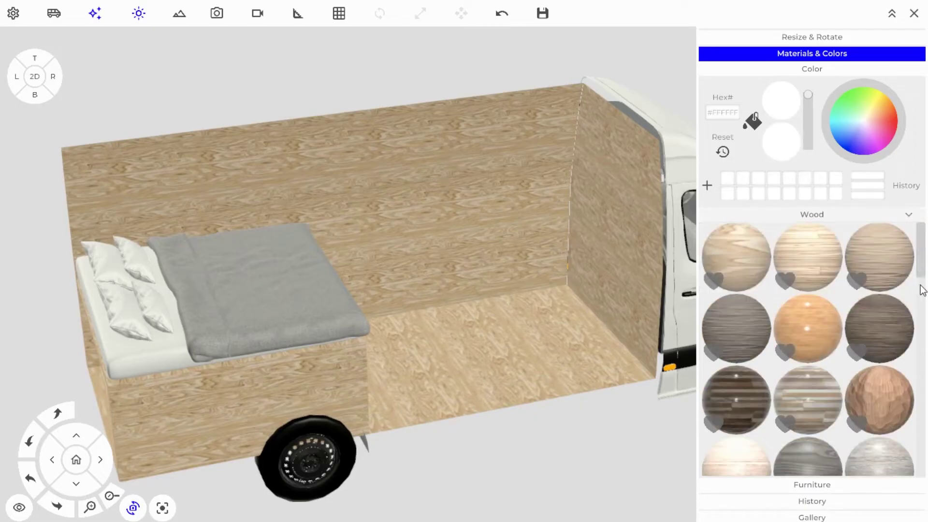
- Cover the van's floor with the pale beige herringbone wood material from the end of the wood list
scroll(920, 263, down, 1)
scroll(920, 261, up, 1)
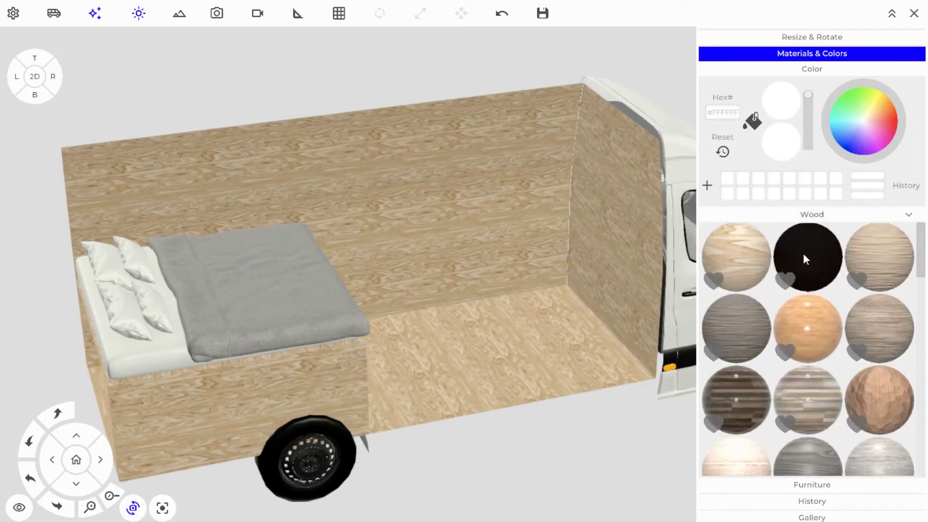
scroll(922, 270, down, 2)
drag(922, 278, 890, 451)
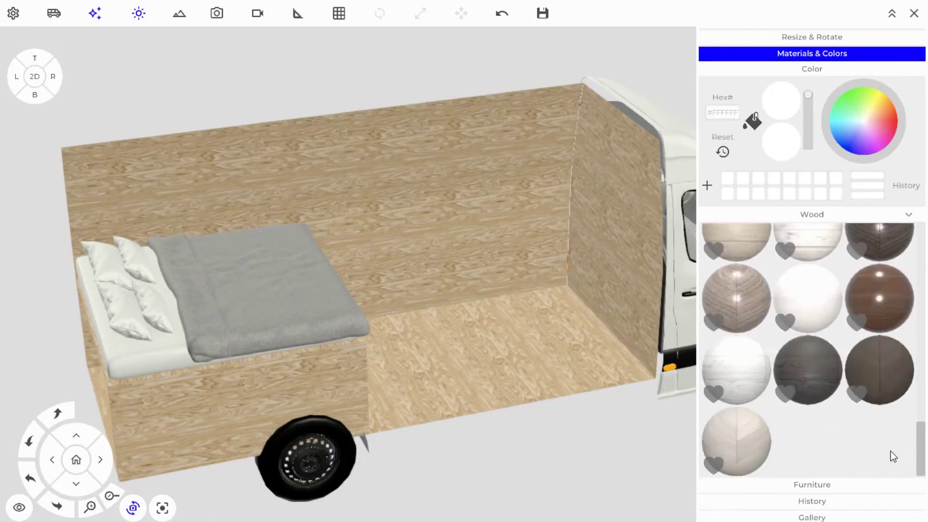
click(743, 443)
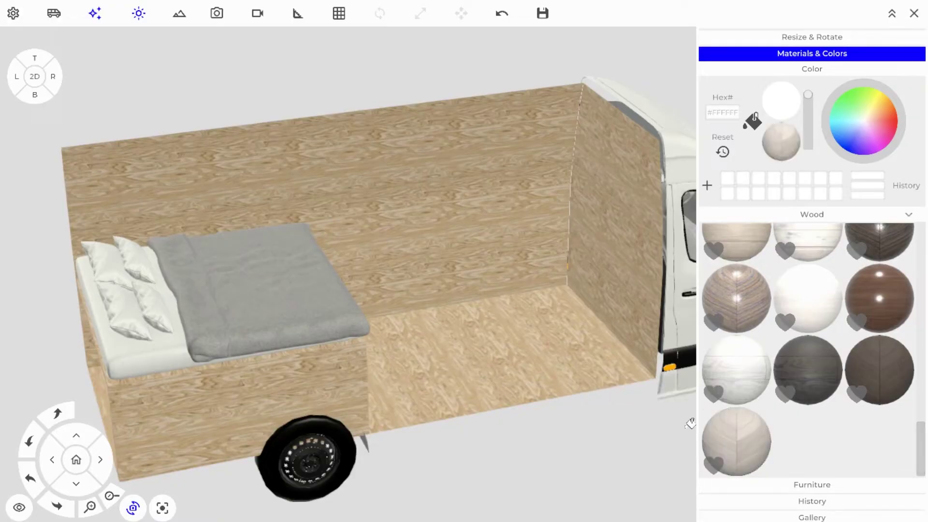
click(552, 368)
drag(531, 409, 474, 323)
- Cover the van's interior walls with the white horizontal-plank wood material
scroll(820, 398, up, 1)
scroll(820, 398, up, 1)
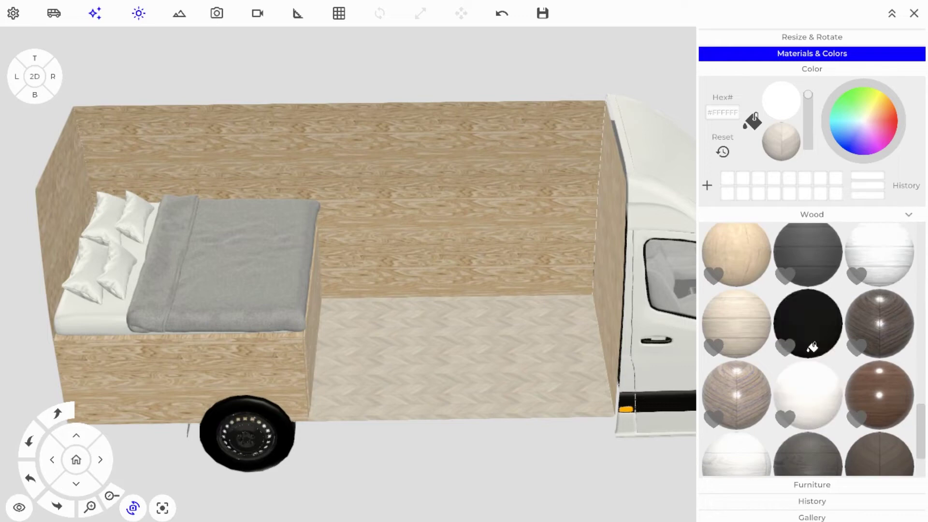
click(812, 347)
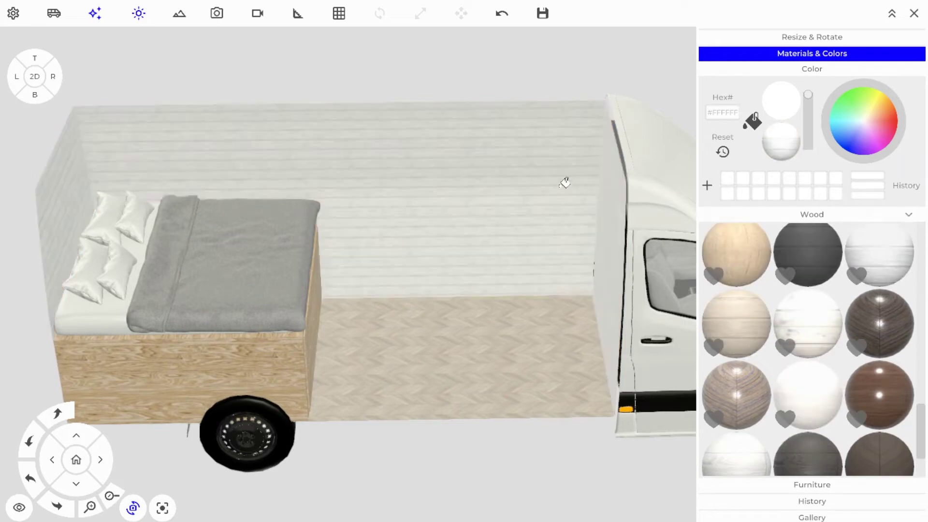
drag(540, 178, 386, 130)
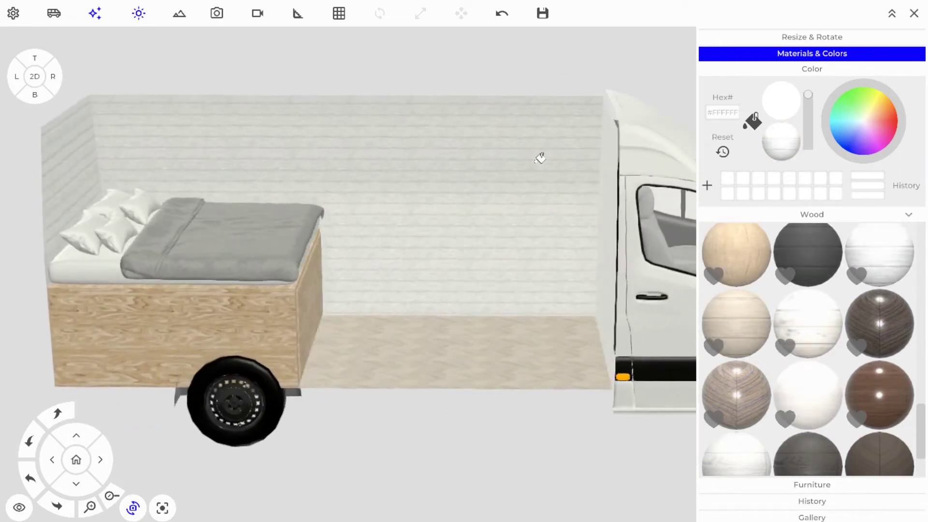
- Search the furniture library for "cab" and browse to the single cabinets
click(816, 57)
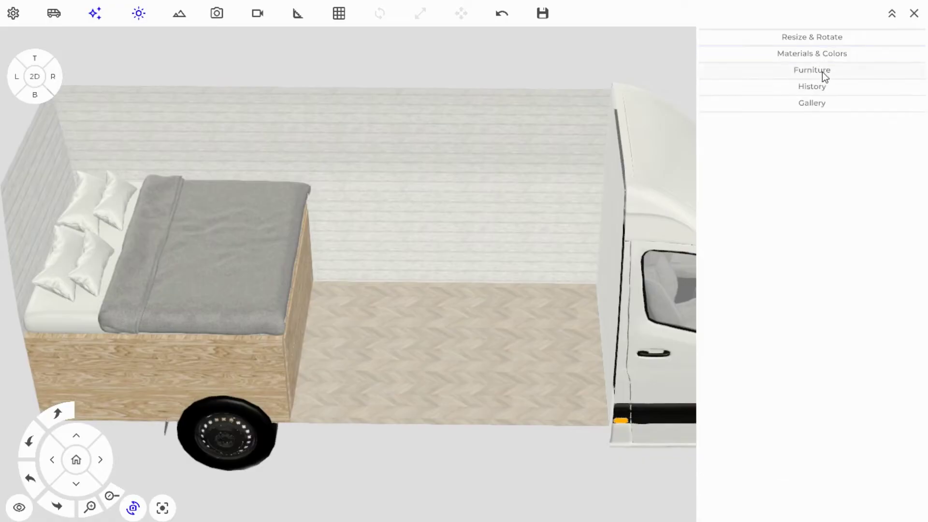
click(828, 70)
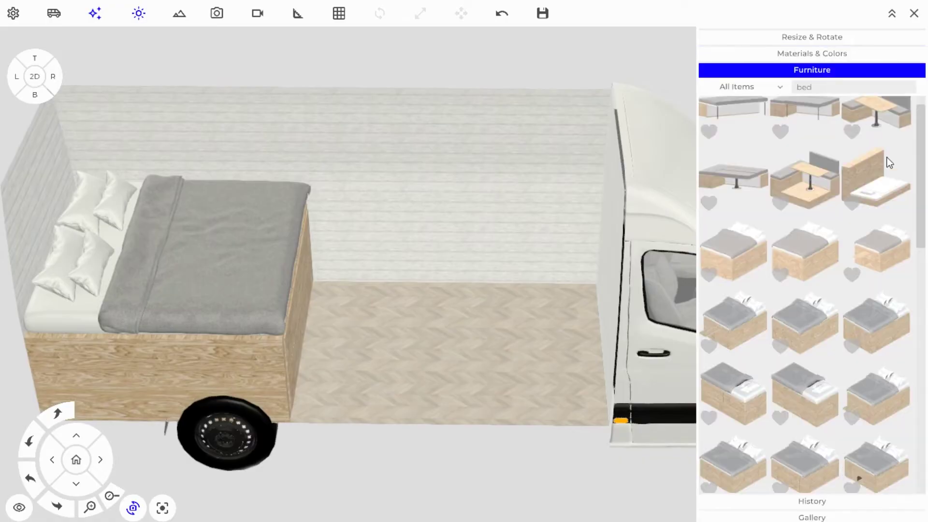
click(838, 82)
text(cabl)
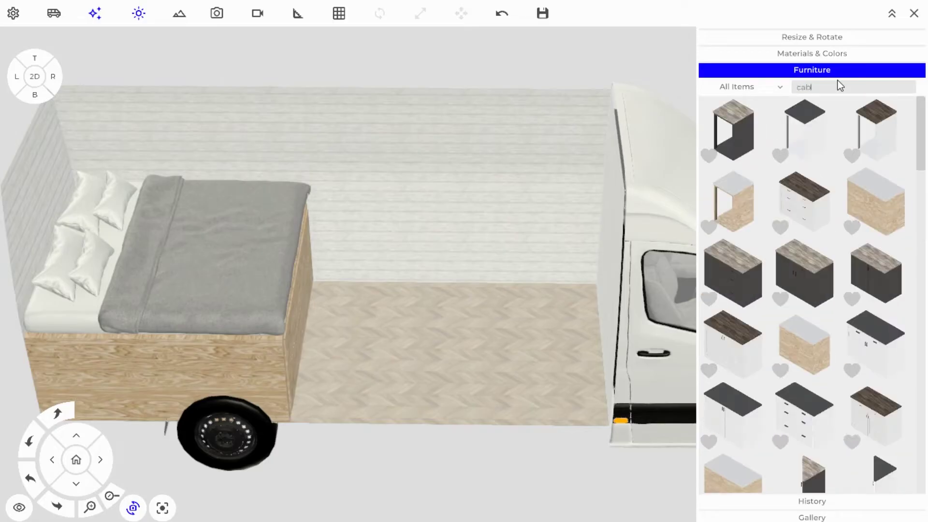
drag(919, 145, 911, 257)
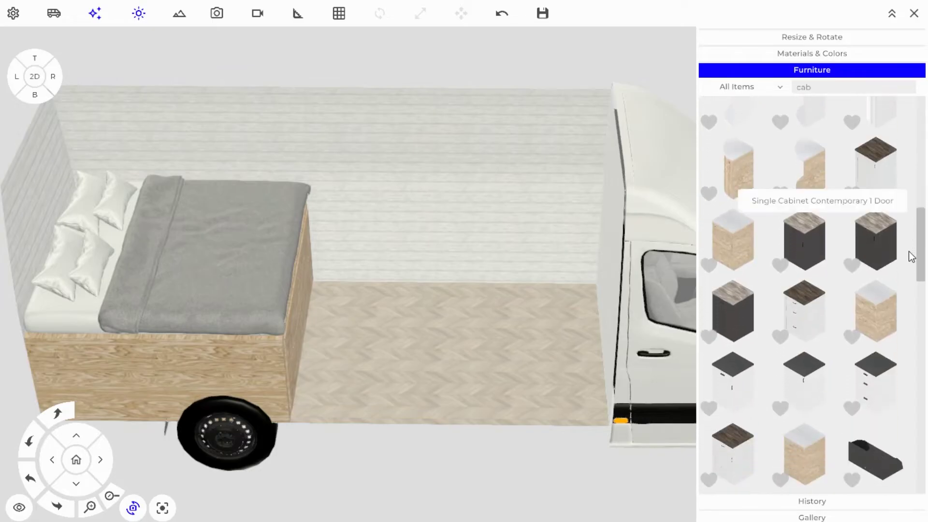
- Place a white one-door cabinet with a black countertop against the long wall beside the driver's cab partition
drag(818, 379, 451, 315)
drag(557, 197, 566, 148)
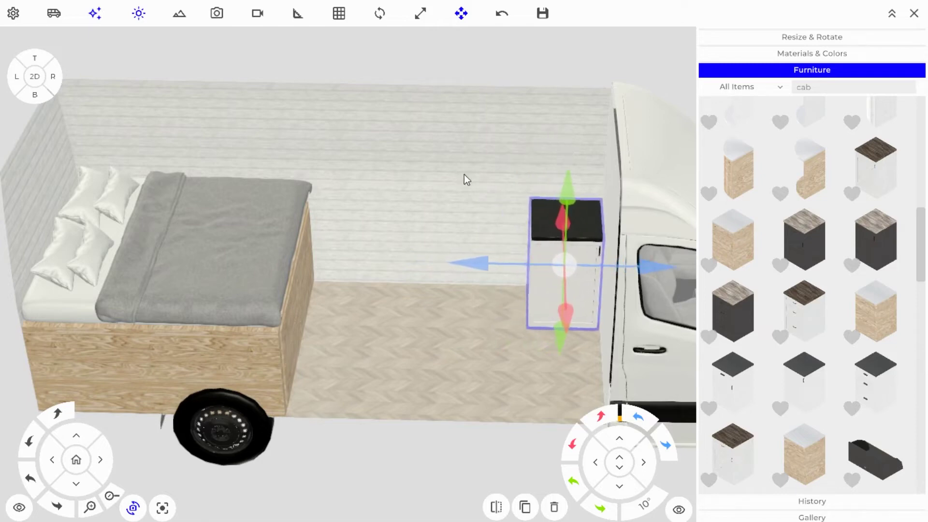
click(555, 193)
click(579, 243)
- In the plan view, align the cabinet tightly into the corner between the long side wall and the cab partition
click(34, 76)
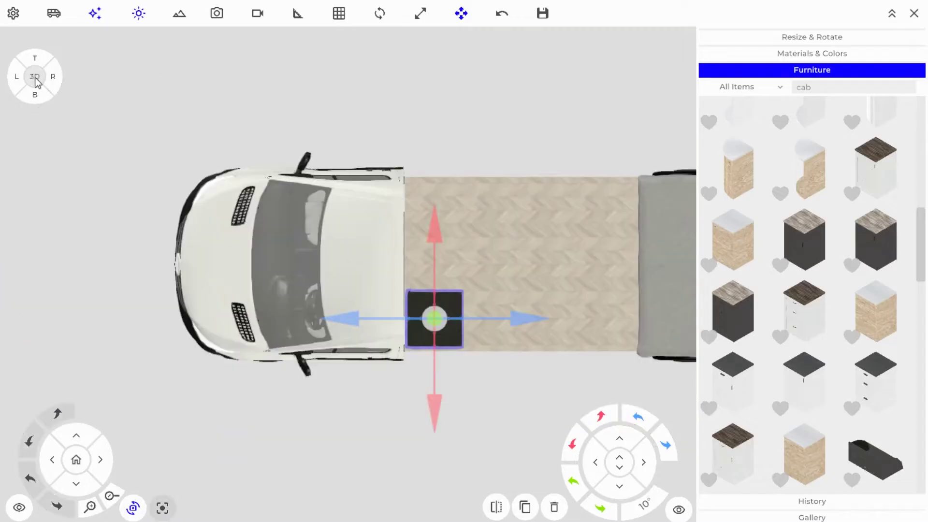
scroll(469, 378, up, 4)
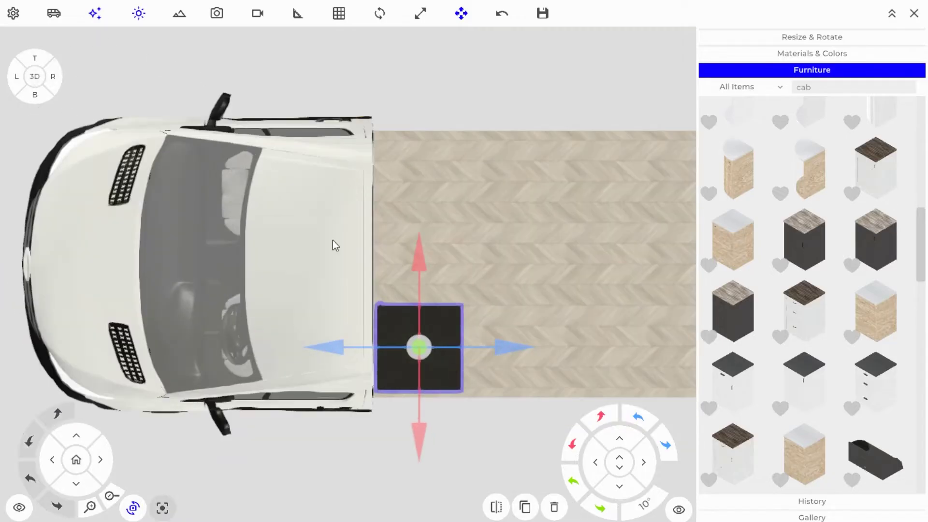
scroll(443, 274, up, 5)
right_drag(392, 262, 422, 301)
click(54, 461)
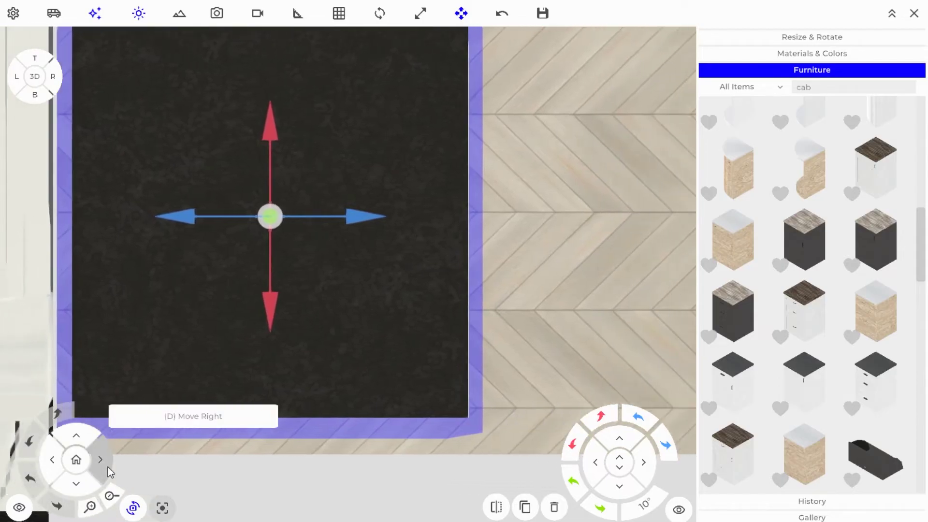
click(90, 437)
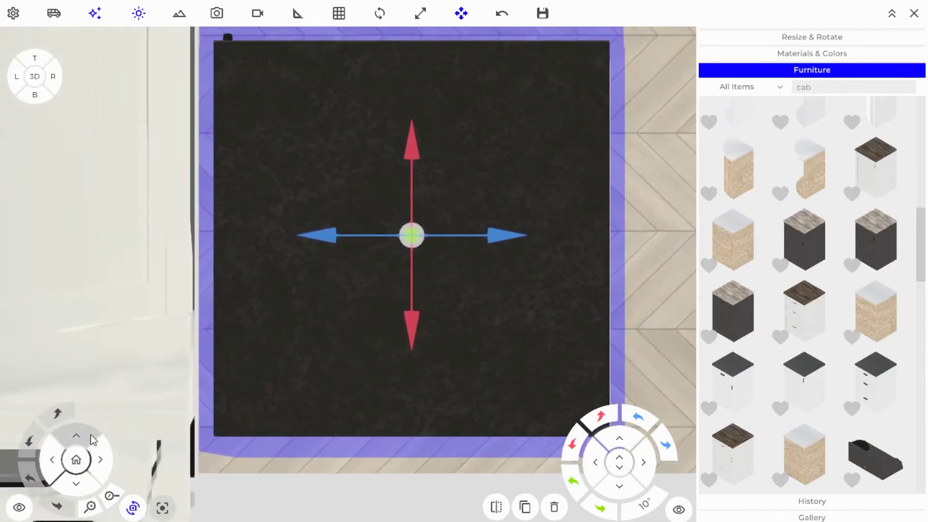
click(76, 490)
click(90, 507)
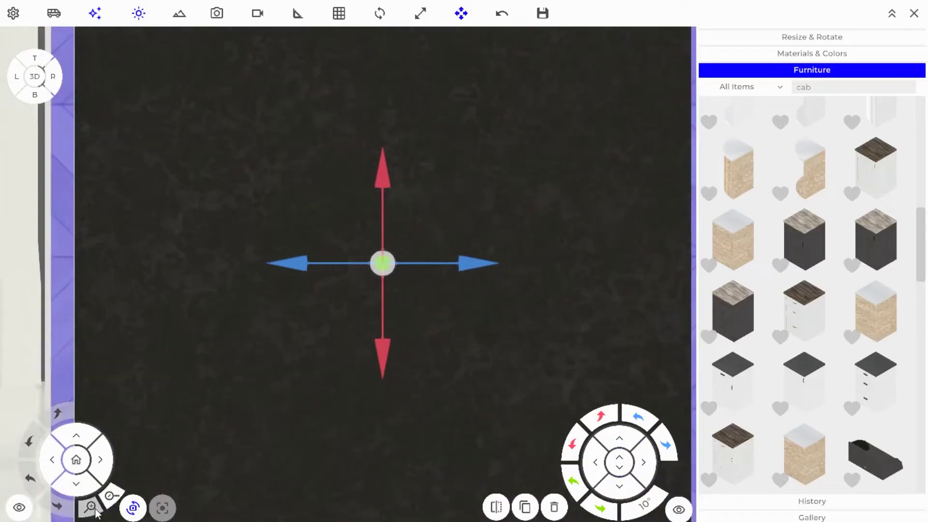
click(107, 496)
click(108, 497)
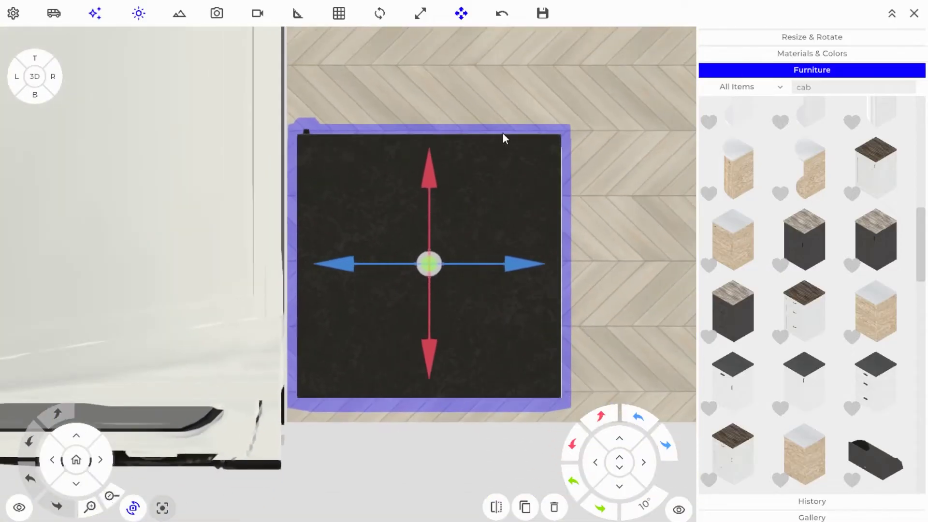
drag(428, 161, 430, 185)
drag(529, 294, 512, 289)
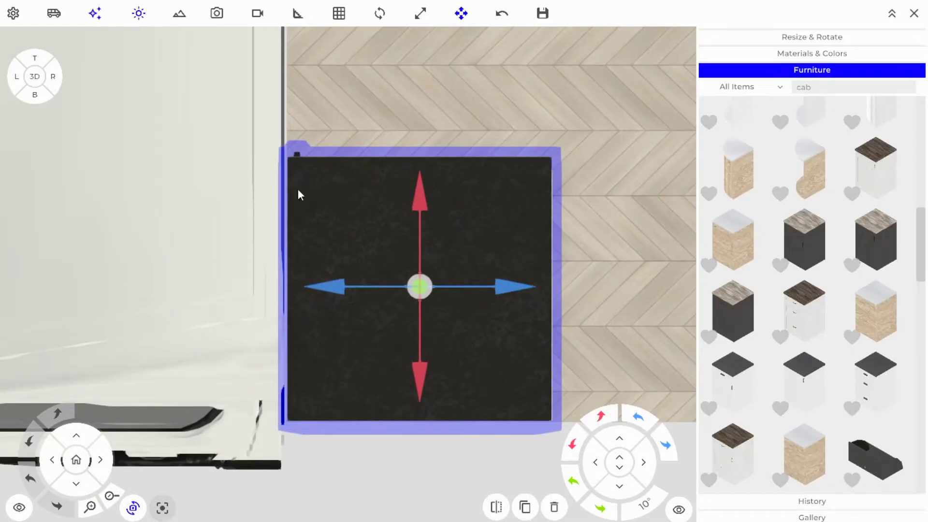
- Return to the 3D view, focus on the cabinet and mirror it so its handle sits on the side toward the bed
click(37, 74)
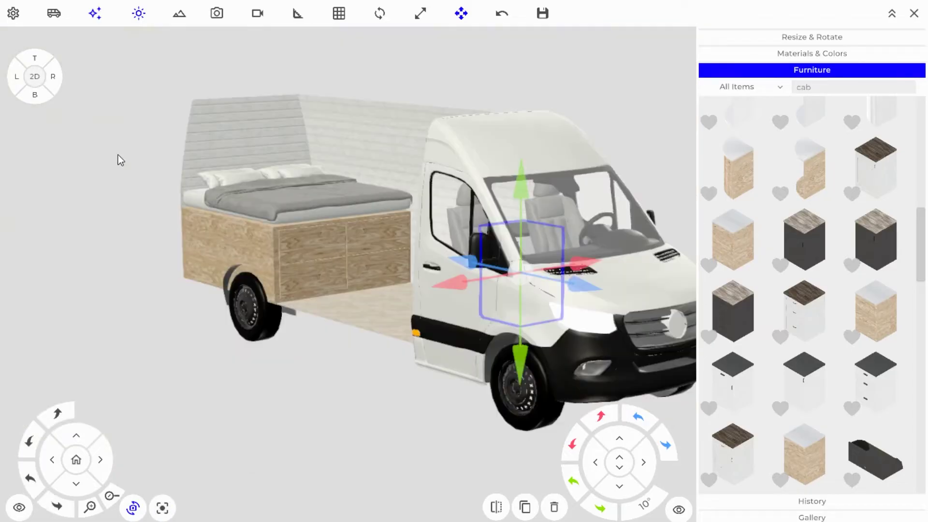
drag(116, 219, 487, 230)
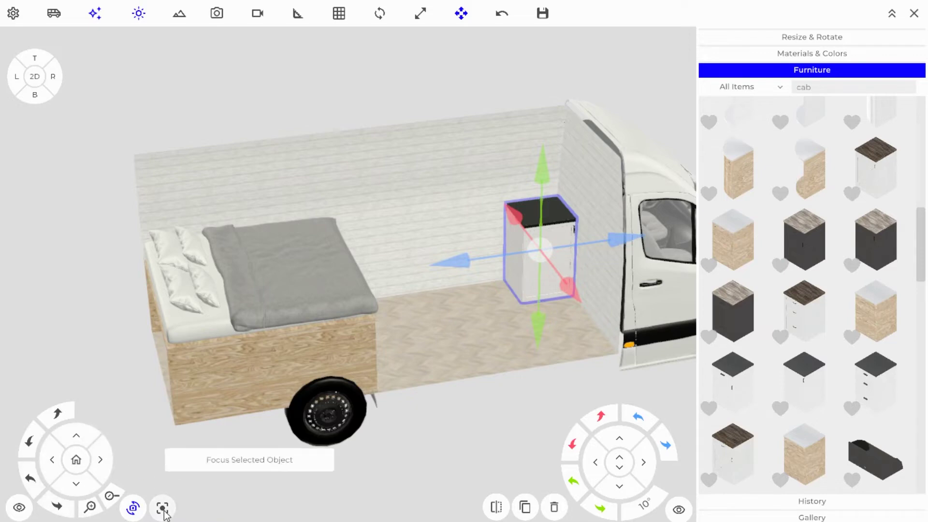
click(162, 507)
scroll(535, 259, up, 2)
scroll(536, 260, up, 2)
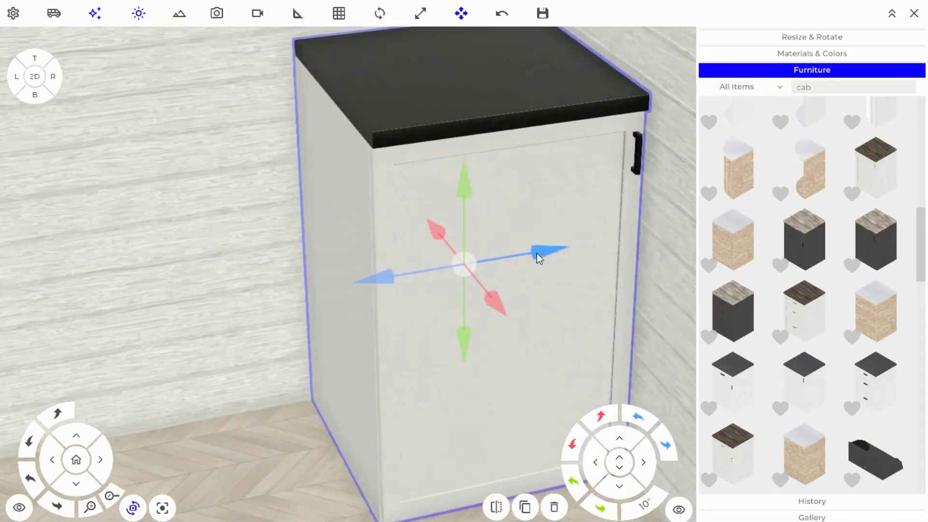
scroll(534, 259, down, 3)
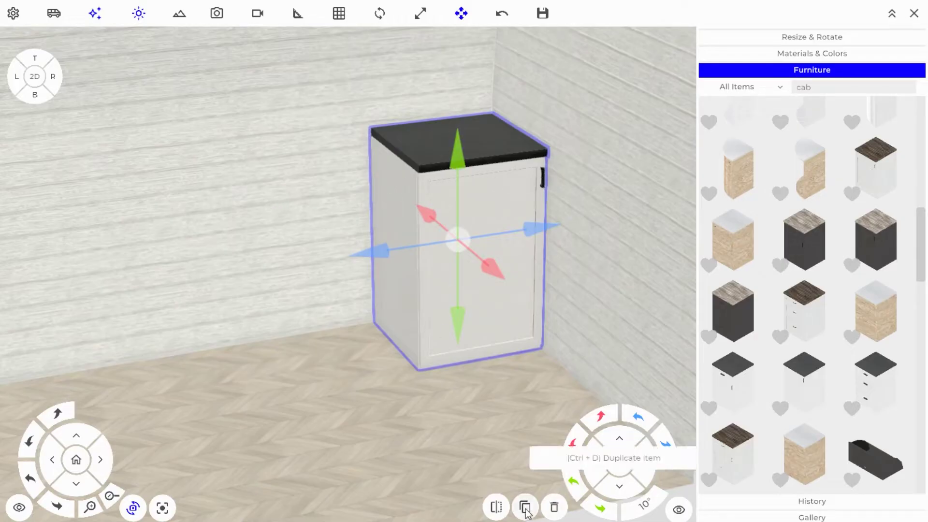
click(497, 508)
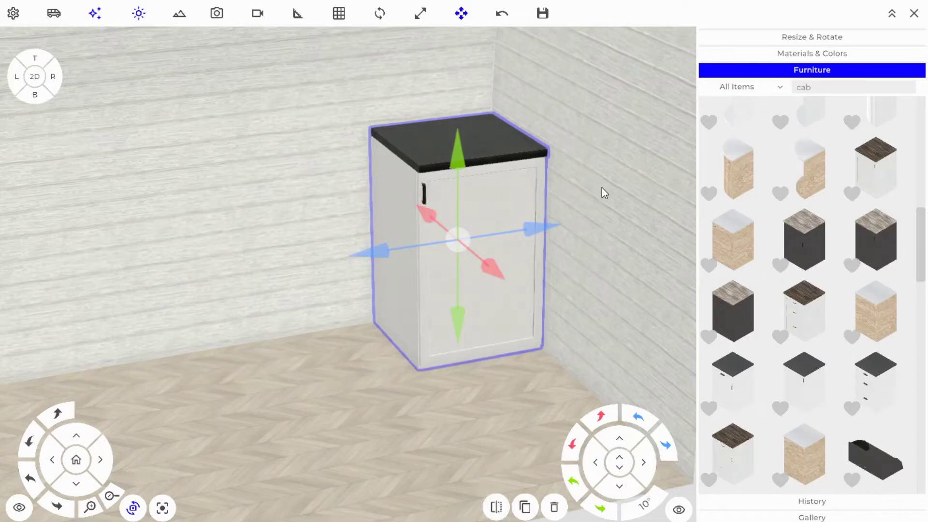
- Duplicate the white one-door cabinet and align the copy flush against the original on the side toward the bed
drag(602, 187, 548, 234)
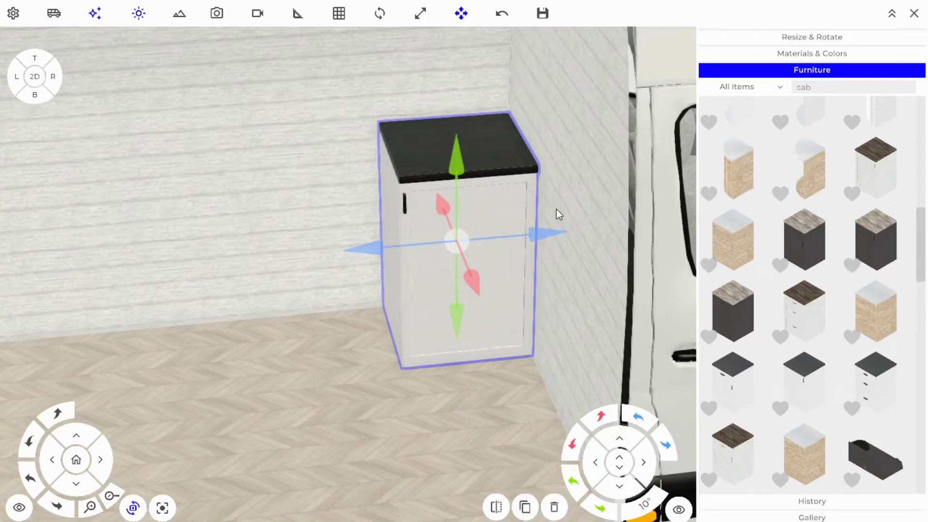
drag(546, 240, 405, 236)
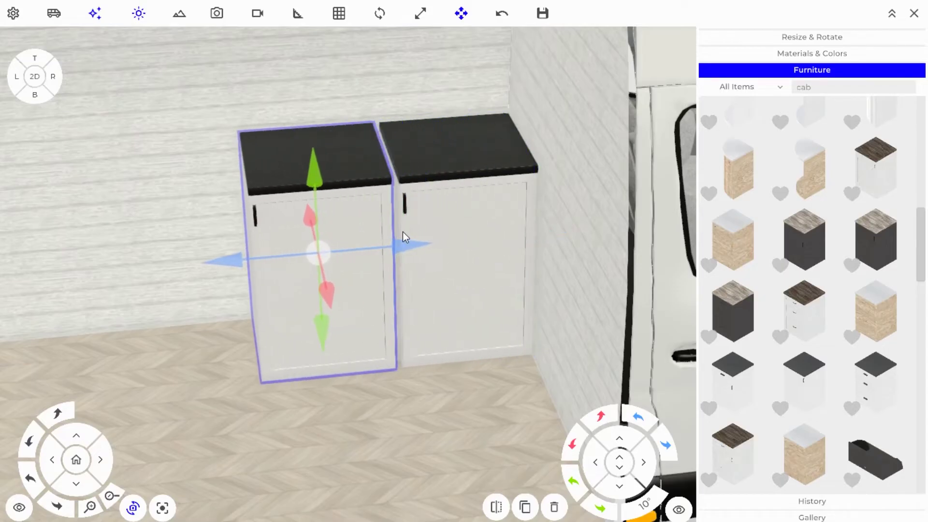
click(34, 76)
scroll(477, 362, up, 6)
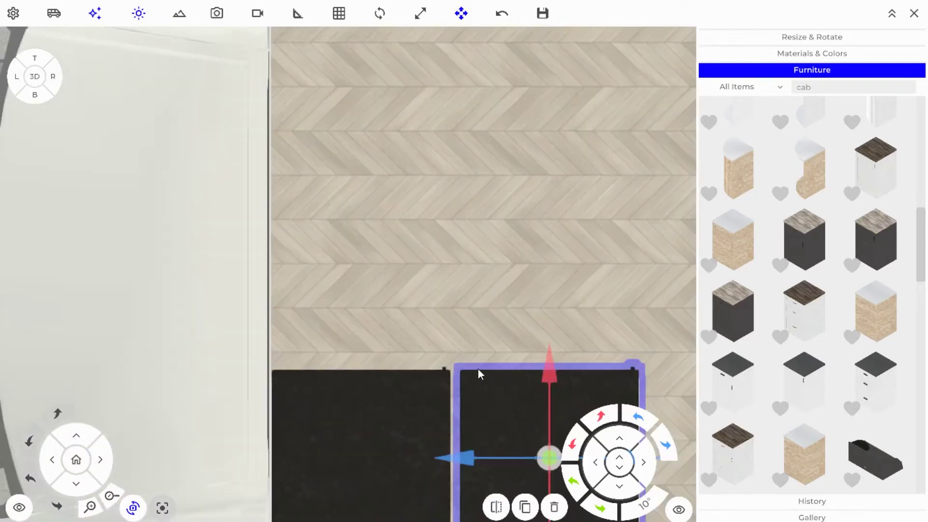
click(92, 505)
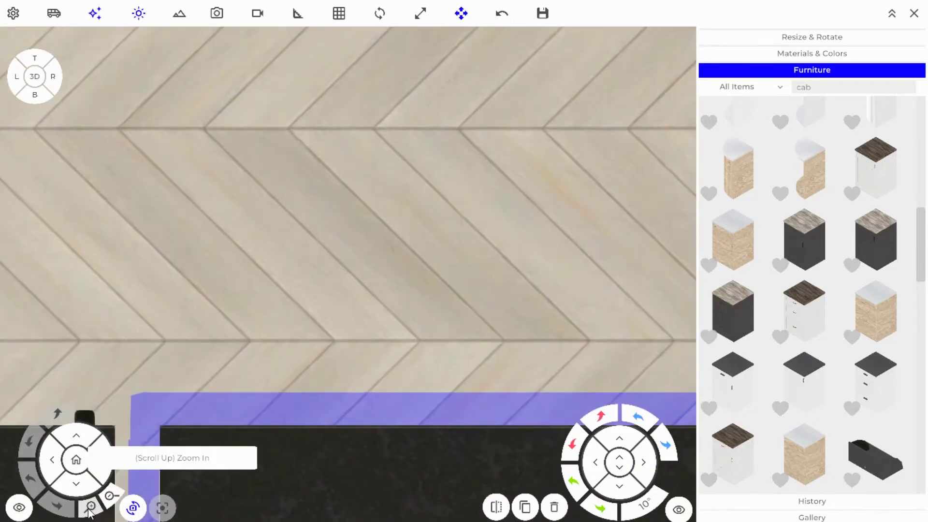
click(77, 480)
click(78, 480)
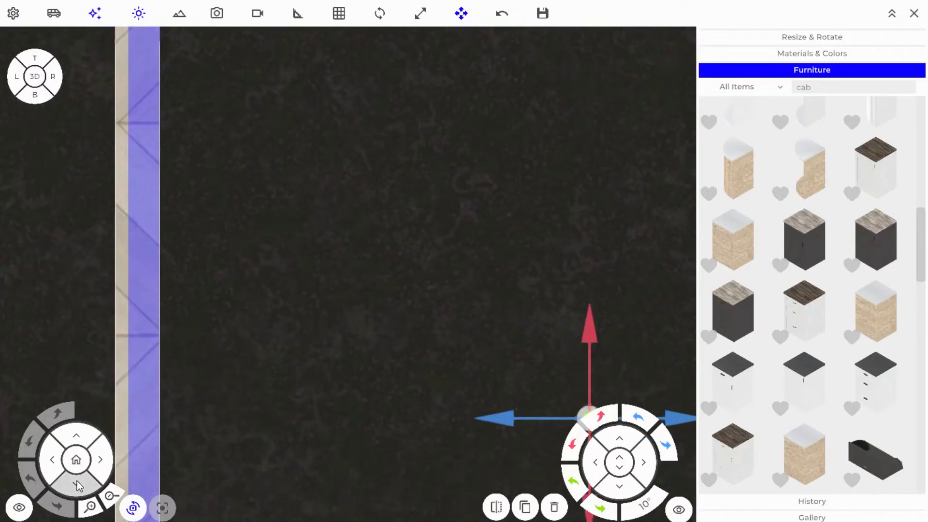
drag(505, 296, 460, 298)
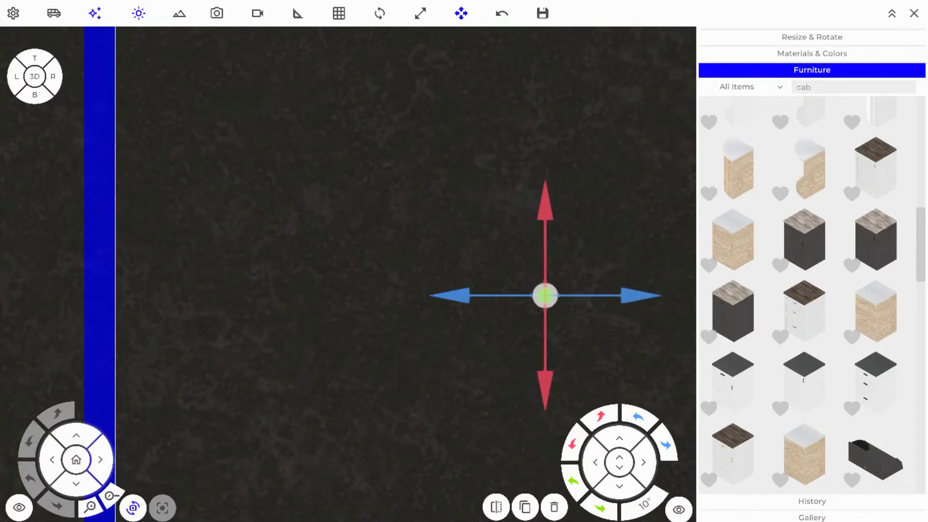
- Return to the 3D view and mirror the cabinet nearer the bed so both door handles meet in the middle
click(34, 77)
drag(302, 170, 555, 278)
click(428, 52)
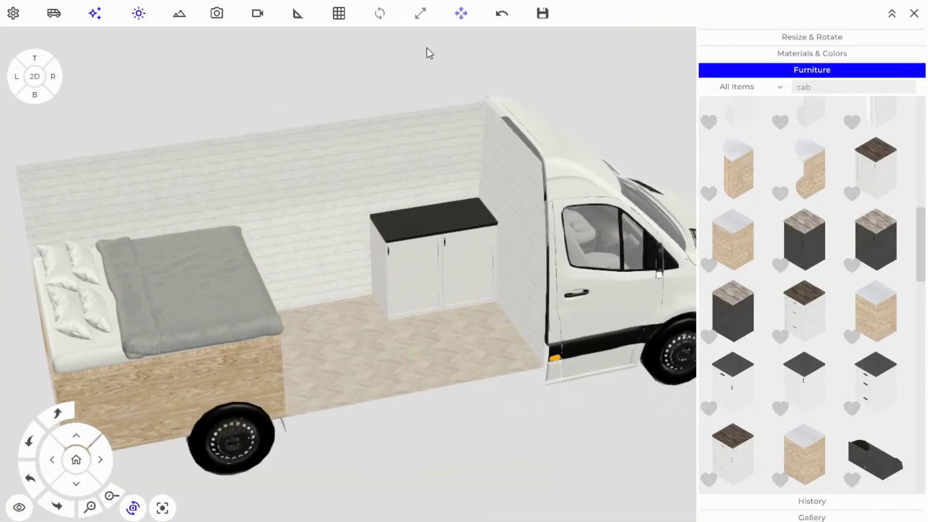
drag(502, 159, 429, 132)
scroll(460, 261, up, 5)
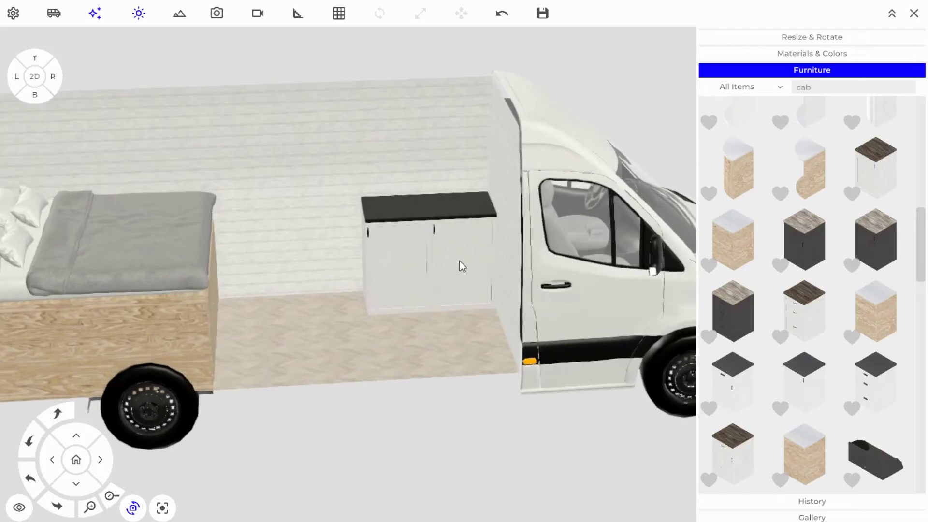
scroll(405, 285, up, 3)
click(255, 203)
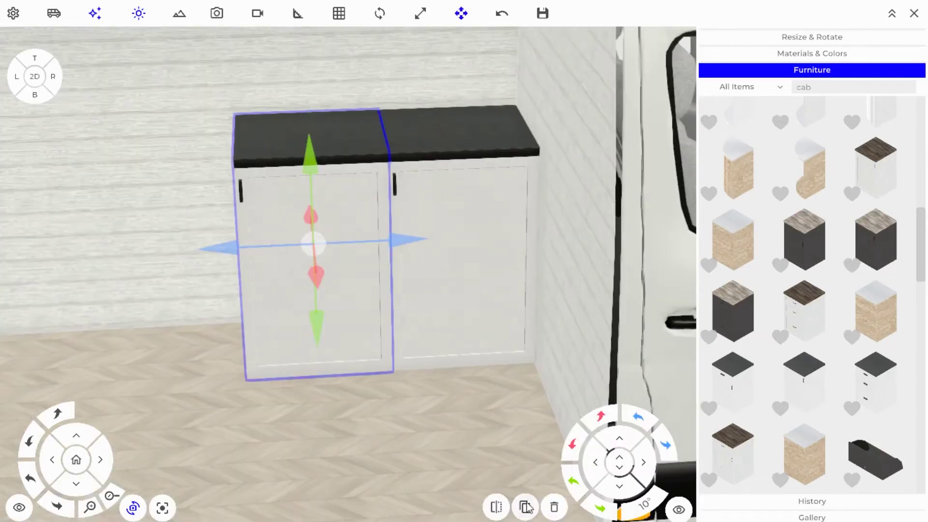
click(497, 507)
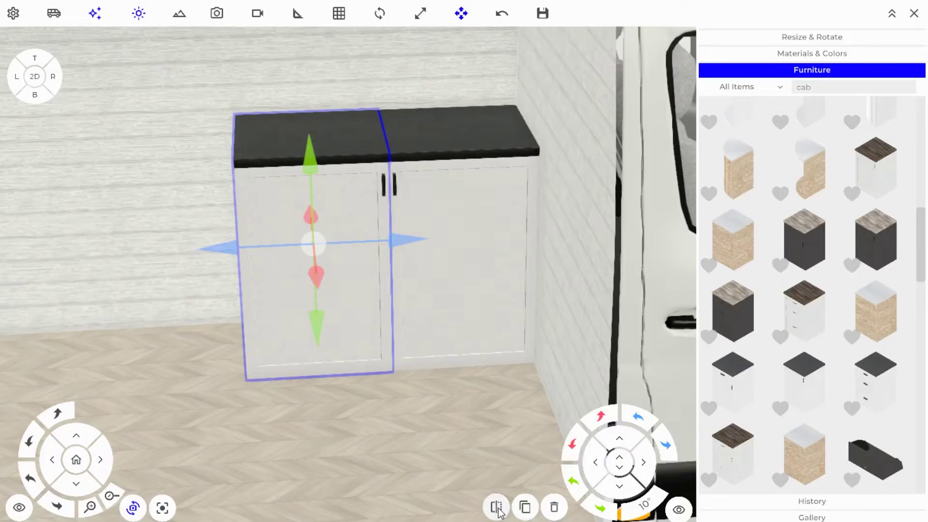
- Search the furniture library for "sin" and place the black sink with the two-part bamboo cover on the cabinet countertop
scroll(385, 129, down, 3)
scroll(357, 191, down, 3)
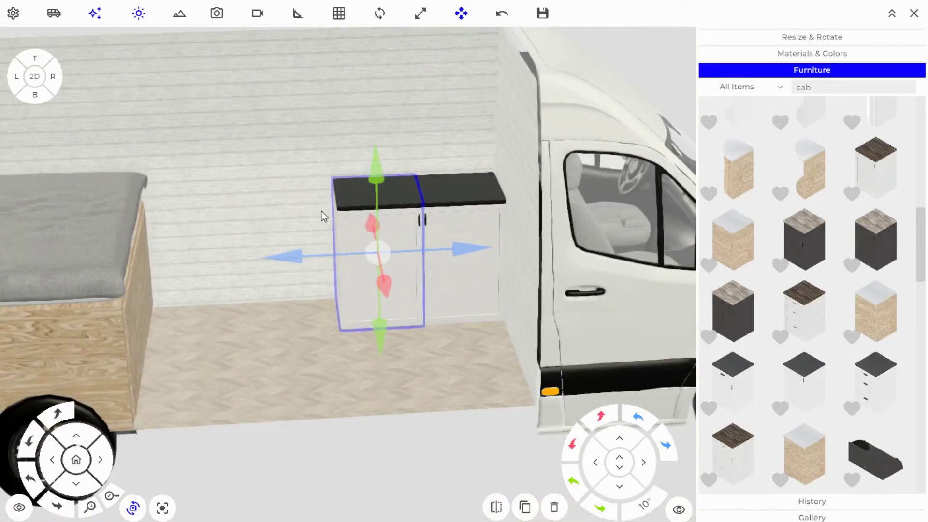
drag(321, 210, 419, 195)
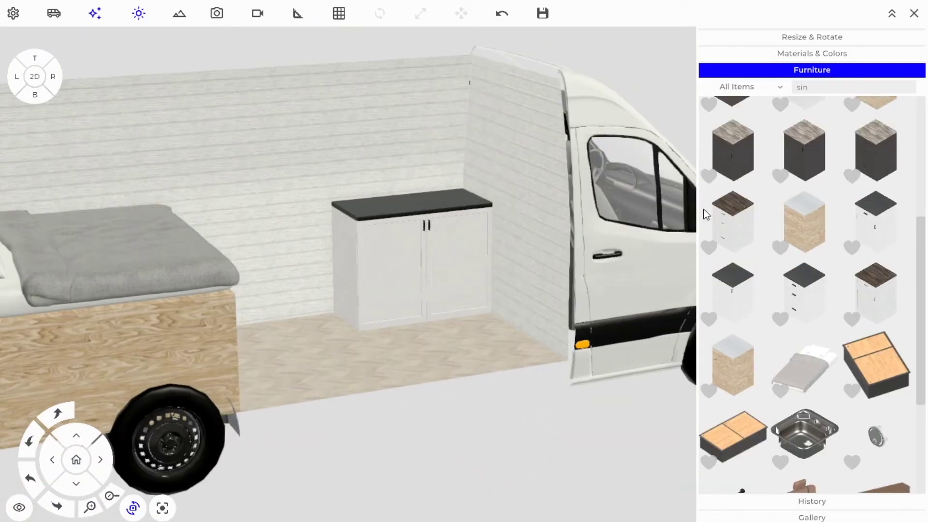
drag(882, 356, 450, 352)
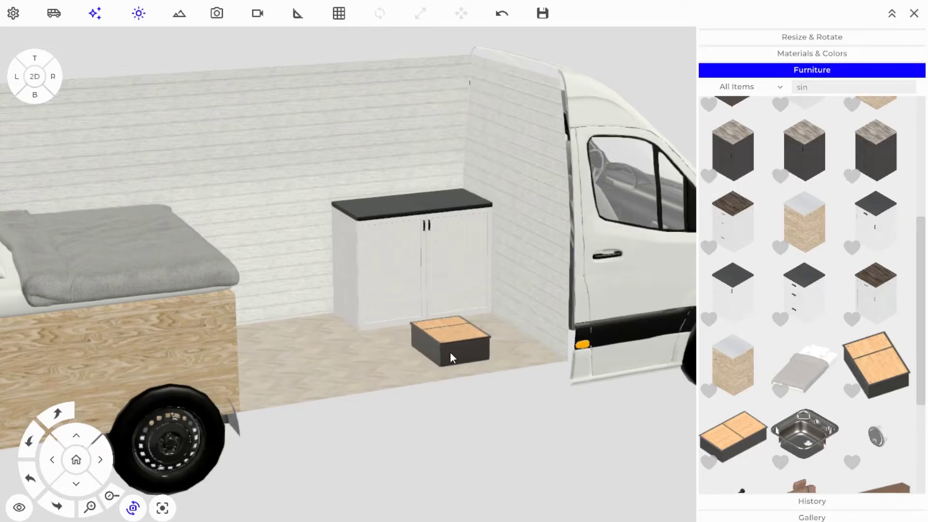
click(450, 352)
drag(559, 331, 468, 414)
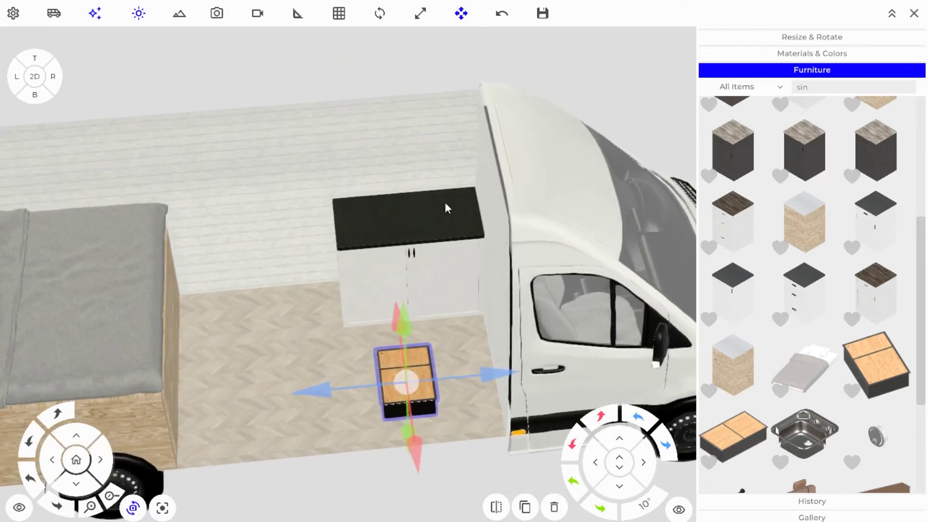
drag(406, 378, 530, 212)
key(space)
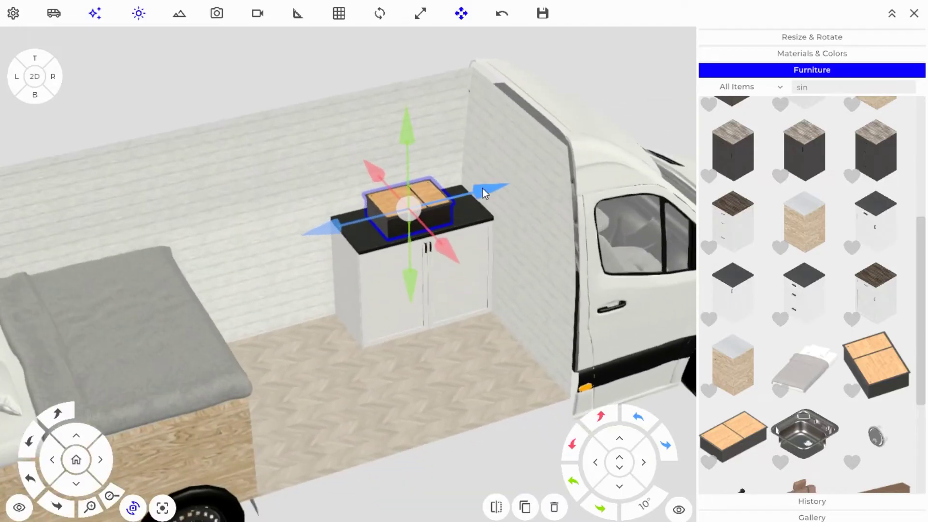
- In the plan view, shift the sink onto the cabinet nearer the bed, leaving a narrow countertop margin along its front edge
click(35, 78)
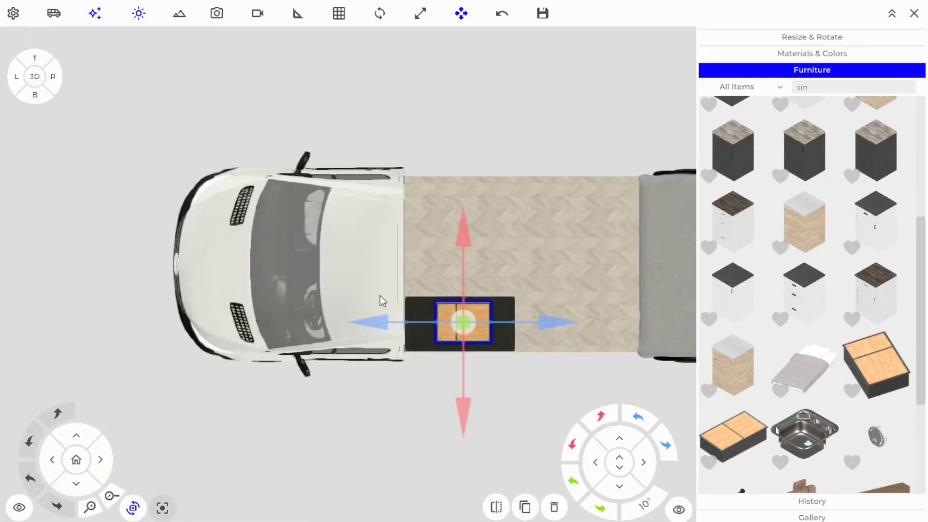
click(91, 508)
click(91, 508)
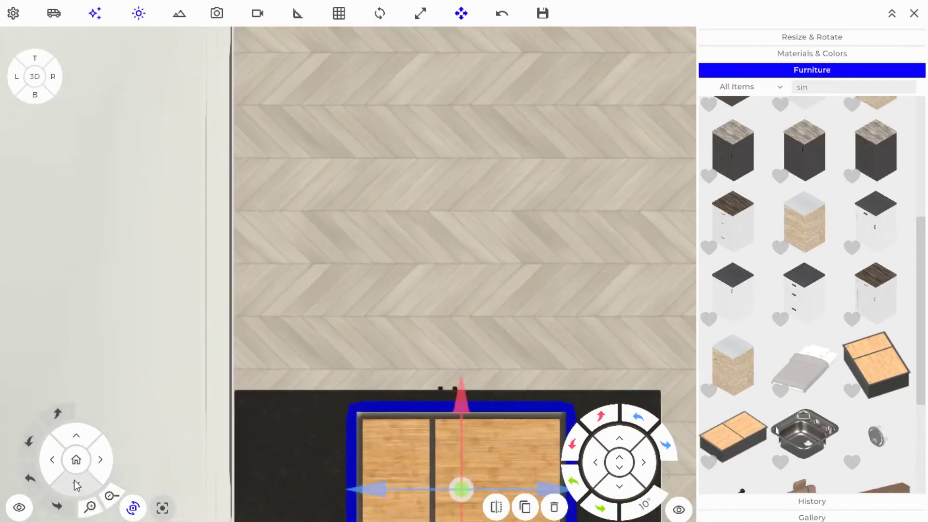
click(75, 483)
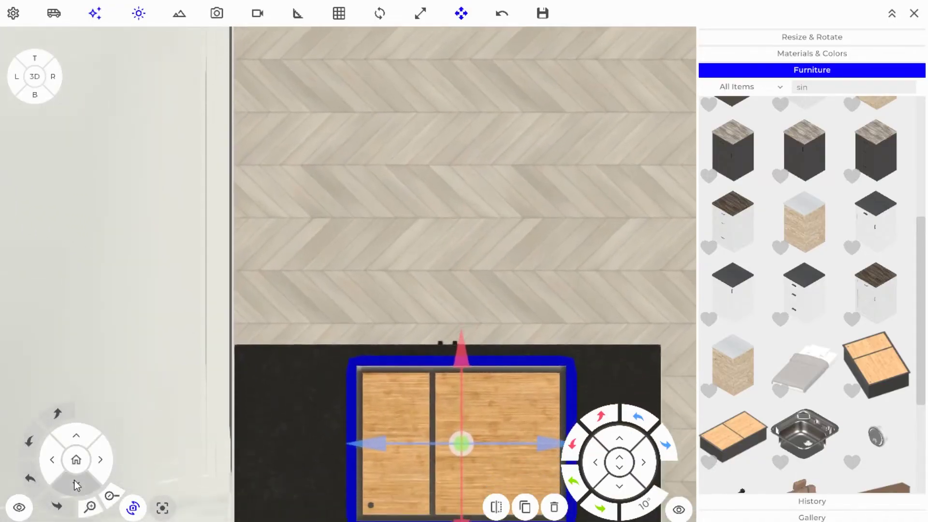
drag(558, 358, 622, 357)
drag(539, 260, 537, 257)
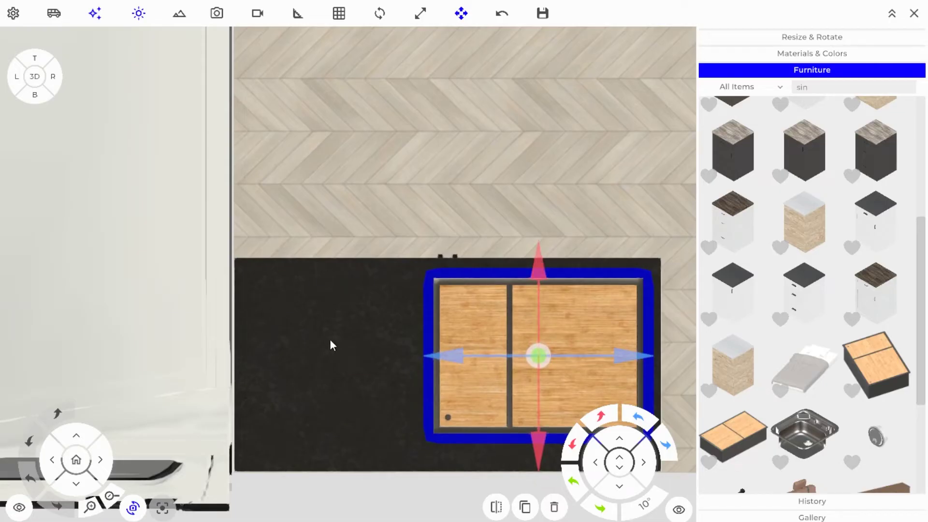
drag(534, 274, 534, 268)
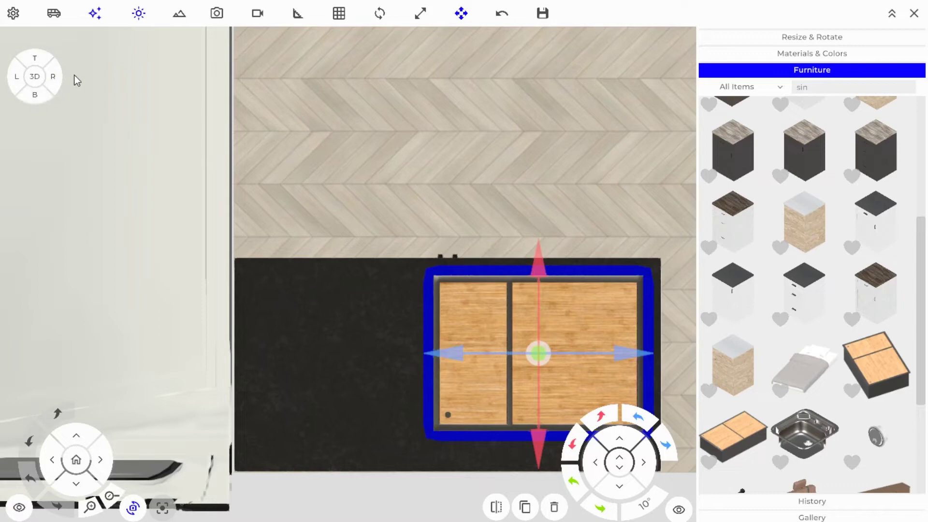
- In the side view, lower the sink into the countertop so only its rim stays above, and return to the 3D view
click(54, 76)
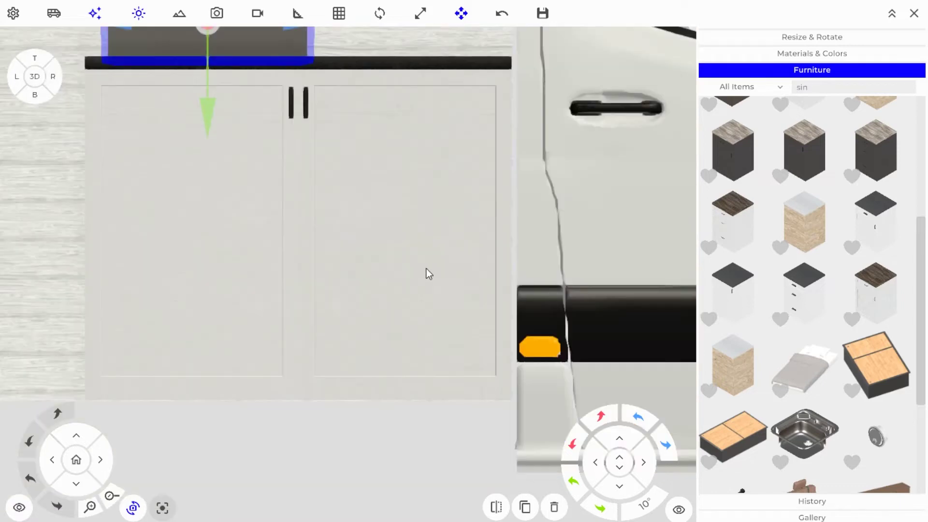
scroll(426, 269, down, 5)
right_drag(389, 180, 445, 287)
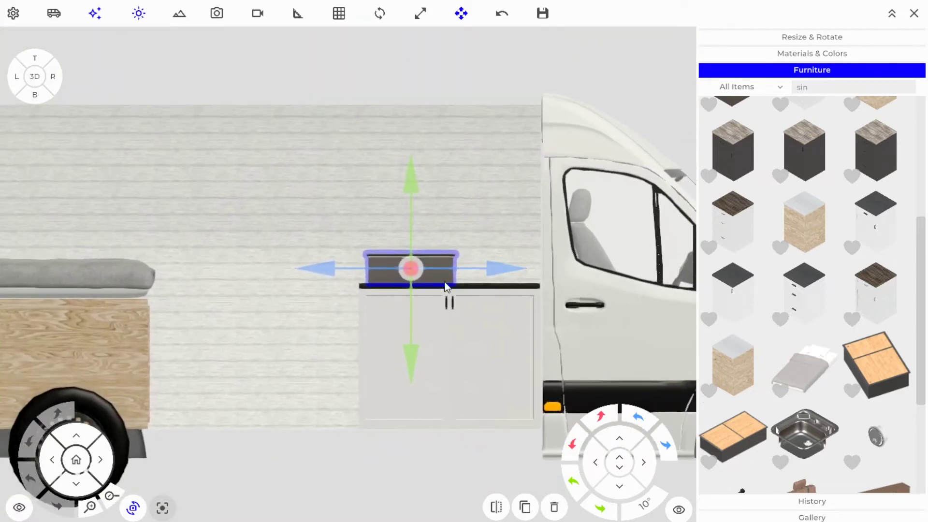
click(90, 508)
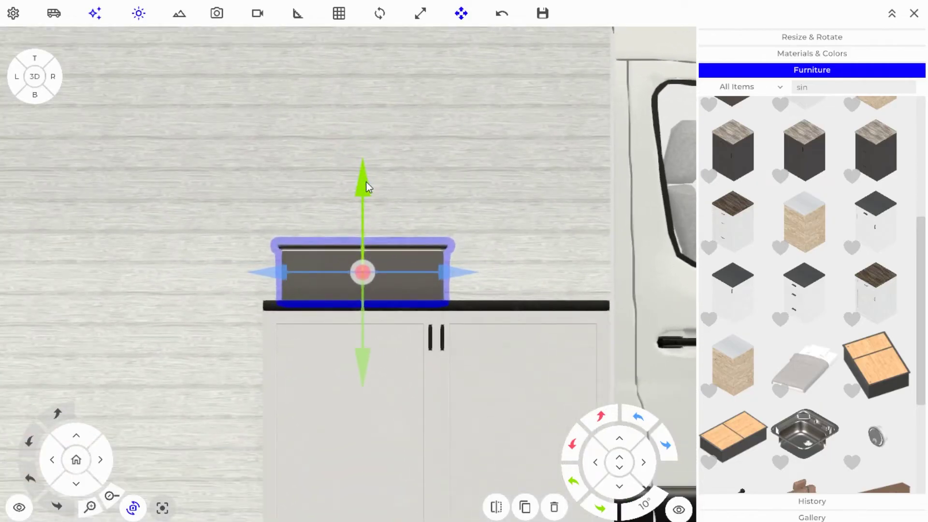
drag(367, 181, 364, 231)
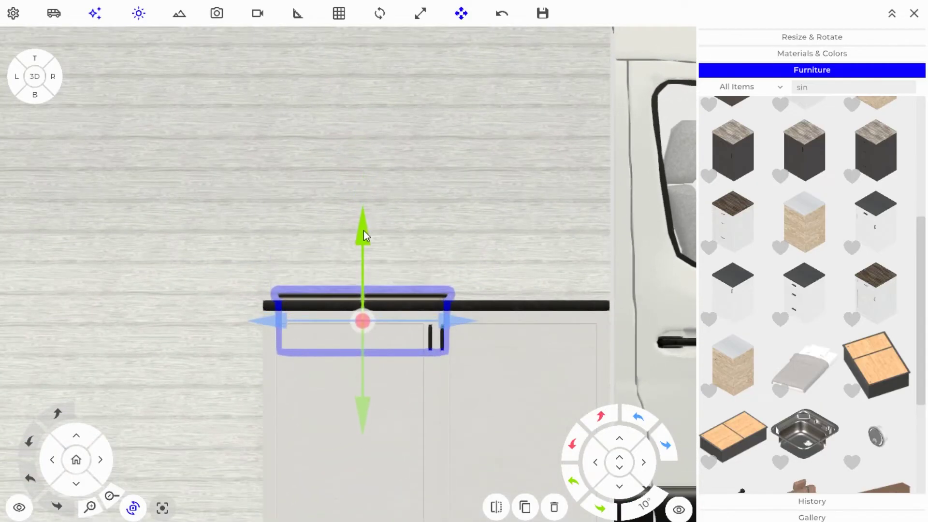
click(34, 76)
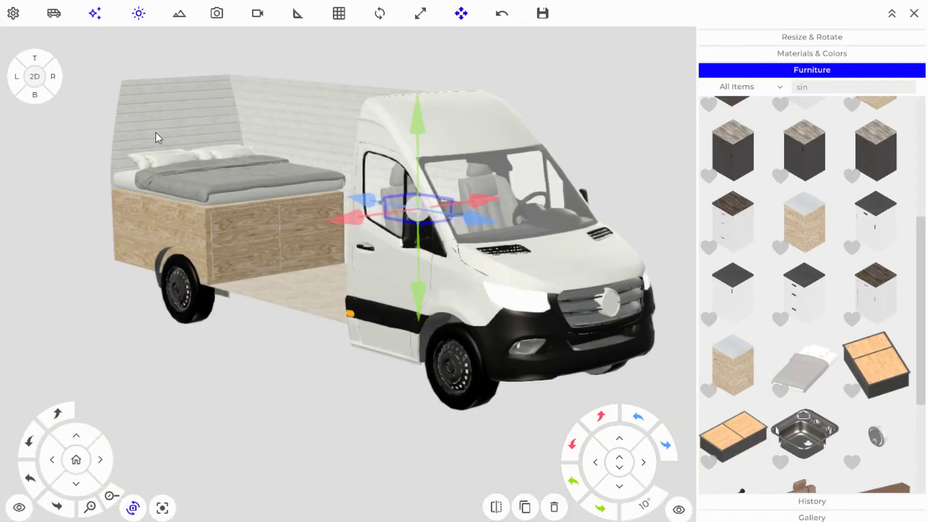
drag(226, 172, 406, 286)
click(383, 118)
drag(383, 119, 401, 213)
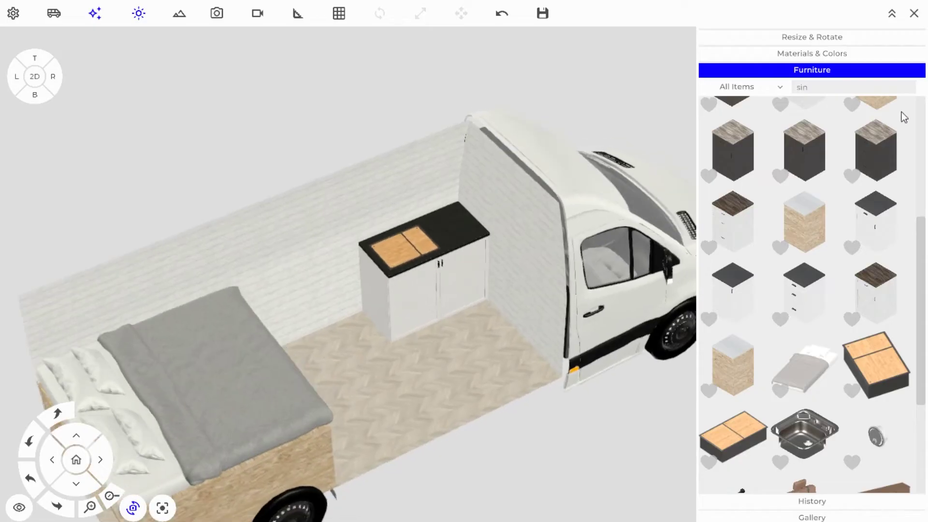
- Search the furniture library for "fa" and place the black spring-neck faucet on the countertop
double_click(851, 89)
text(fal)
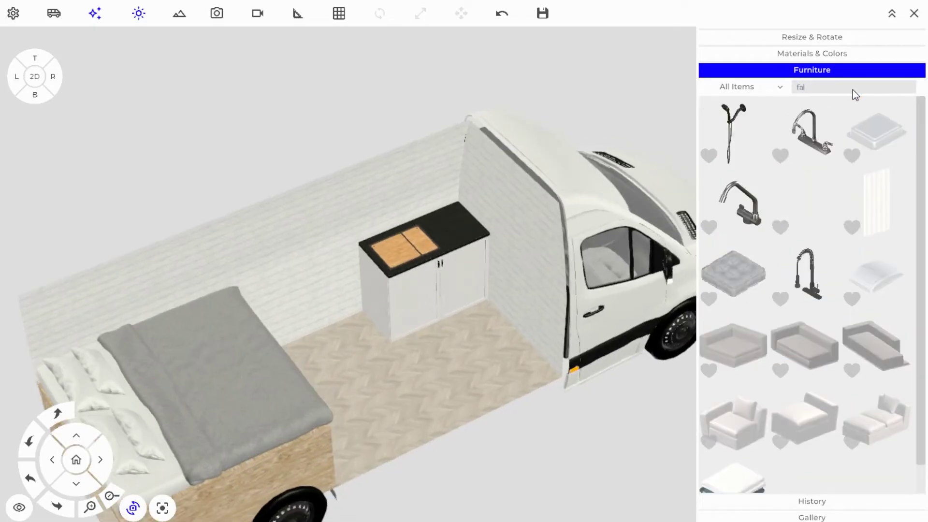
drag(816, 280, 440, 226)
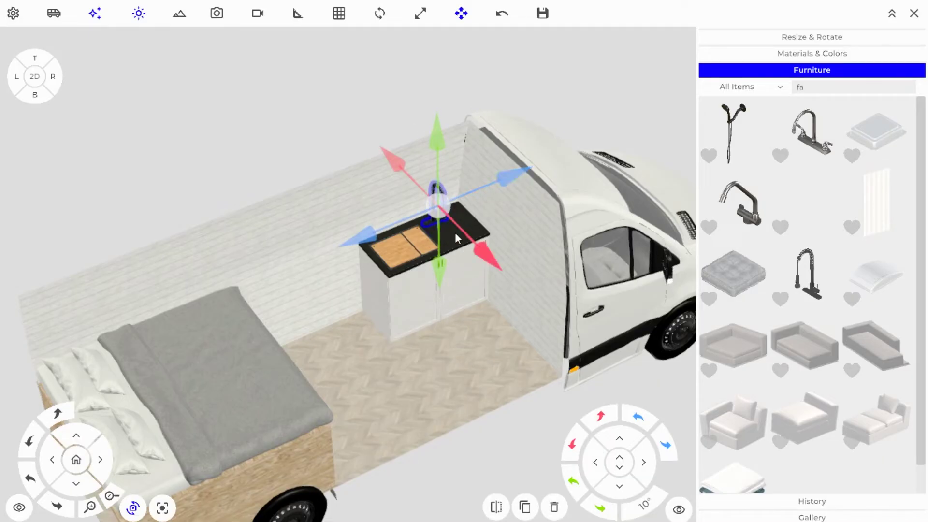
drag(418, 186, 498, 157)
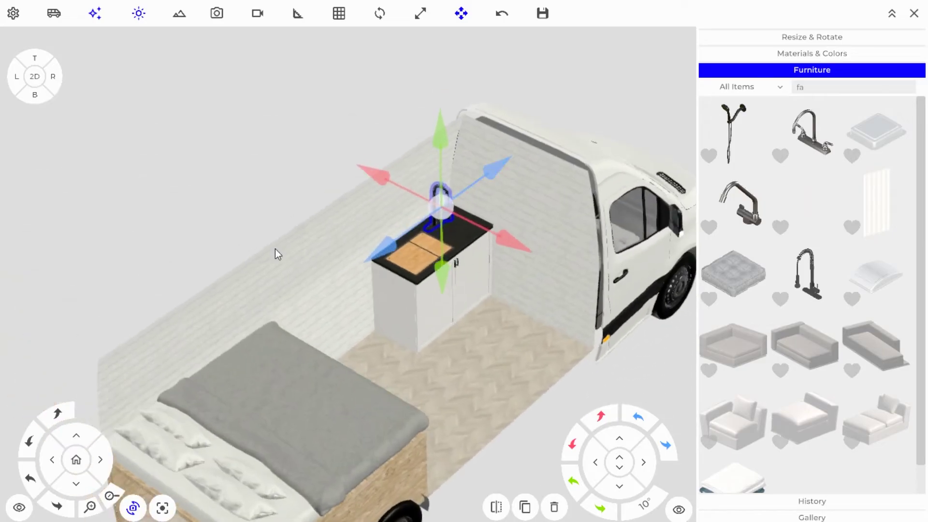
- In the plan view, move the faucet behind the sink's larger cover, close to the wall, and focus on it in 3D
click(35, 76)
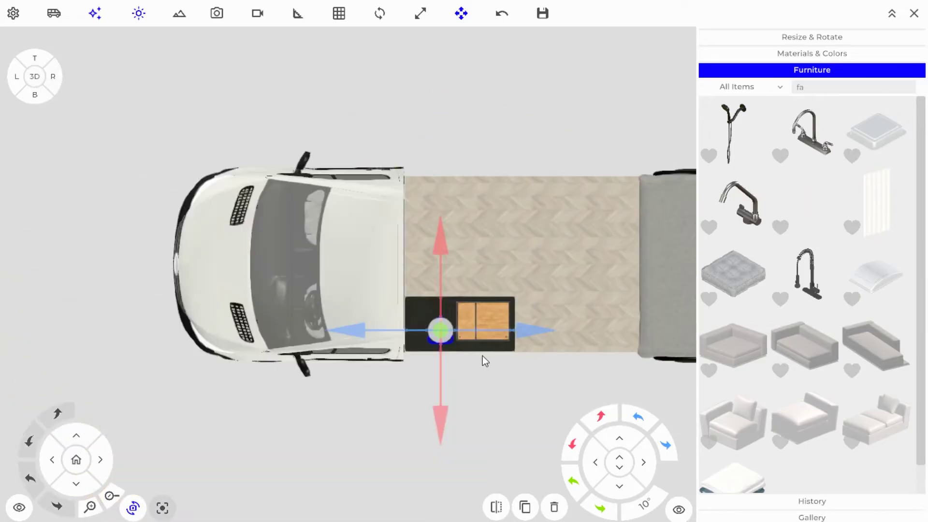
scroll(395, 403, up, 3)
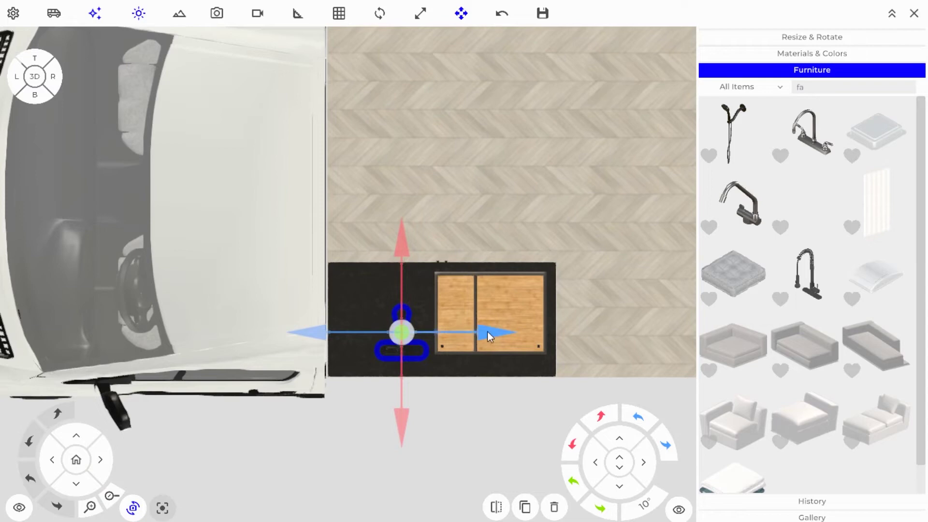
drag(487, 335, 603, 332)
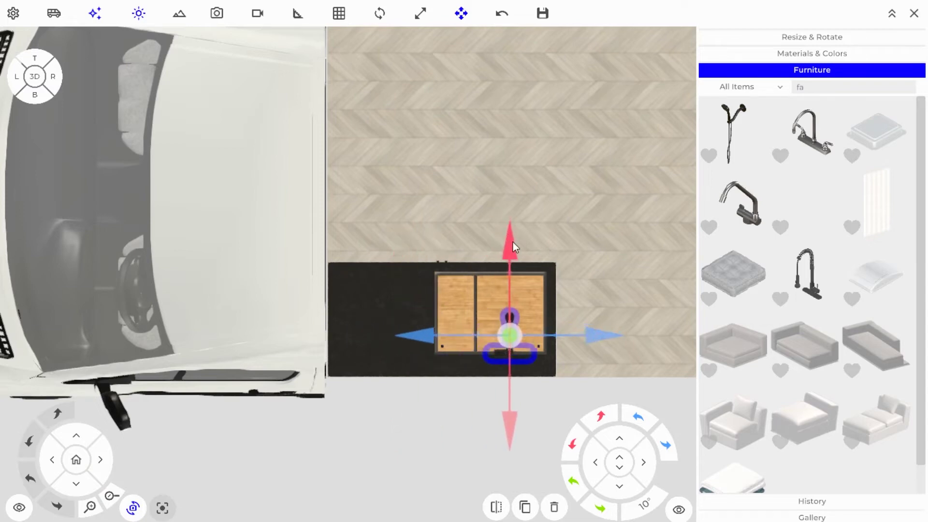
drag(513, 246, 517, 255)
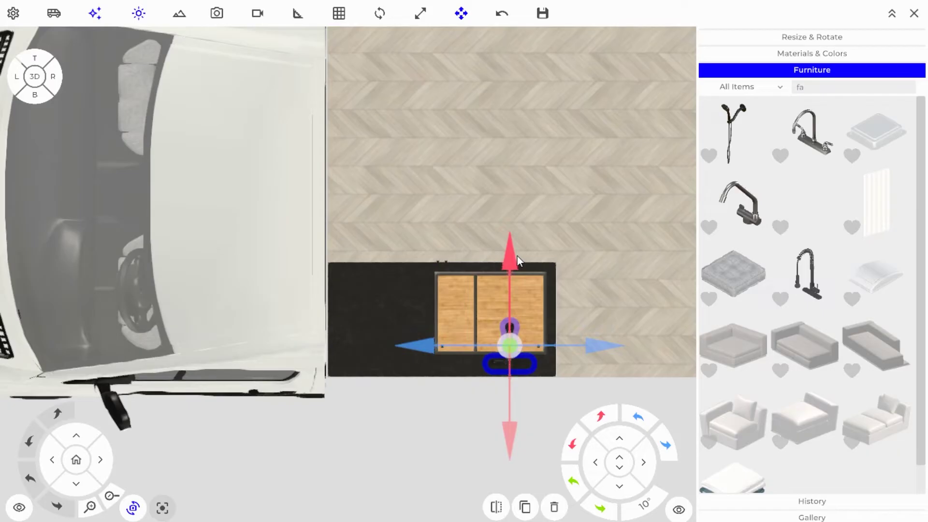
click(34, 78)
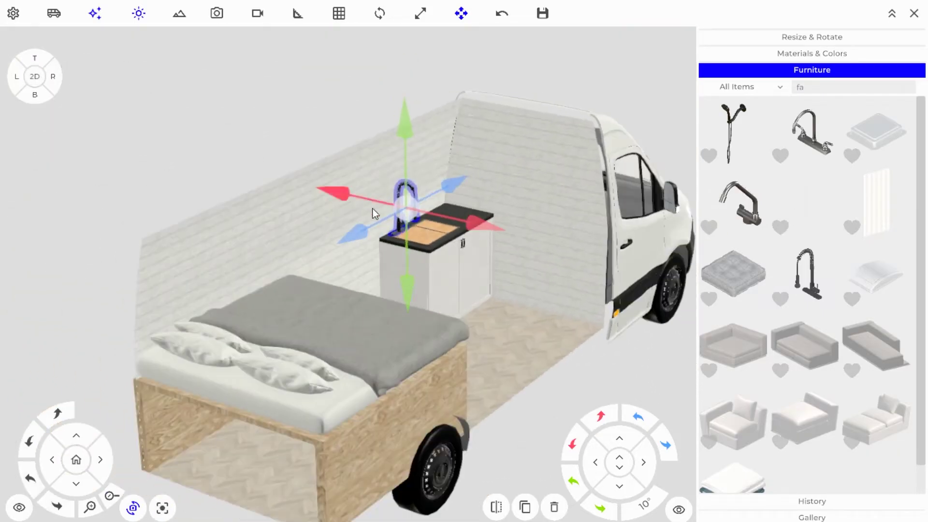
click(162, 507)
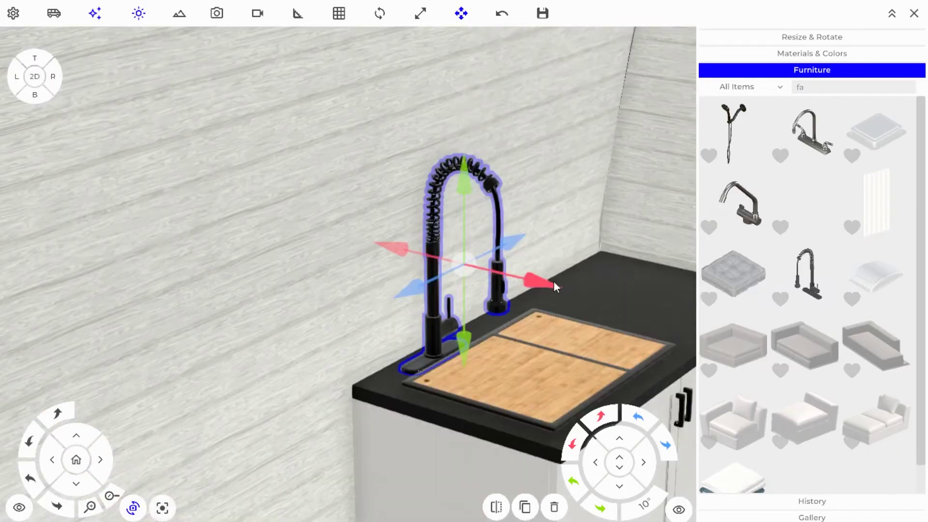
- Select the faucet and sink together and shift both slightly toward the countertop's front edge
drag(554, 284, 542, 312)
right_drag(581, 329, 375, 247)
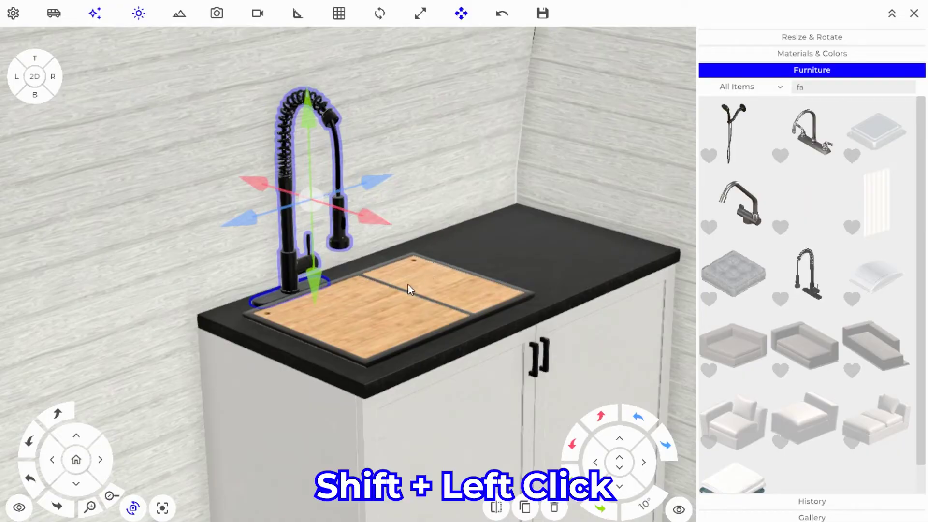
shift+click(390, 329)
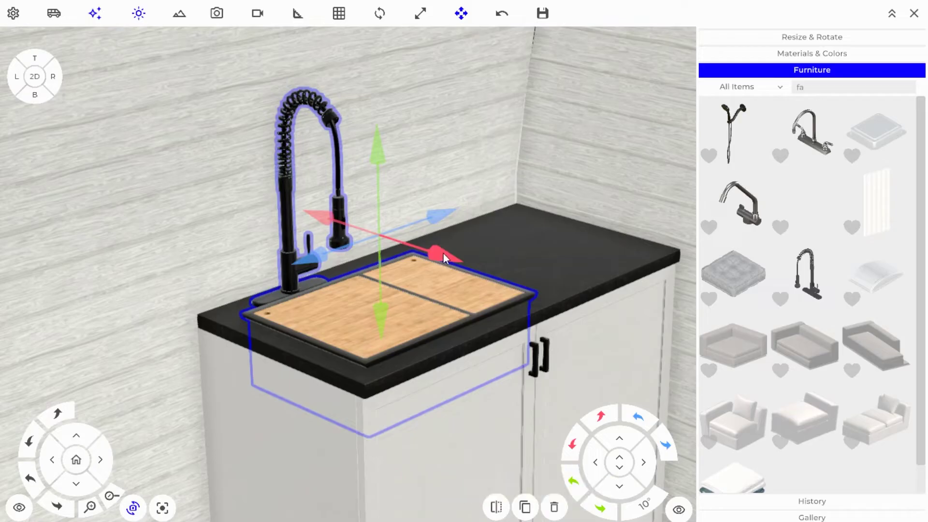
mouse_move(442, 253)
mouse_down()
mouse_move(462, 256)
mouse_move(453, 255)
mouse_up()
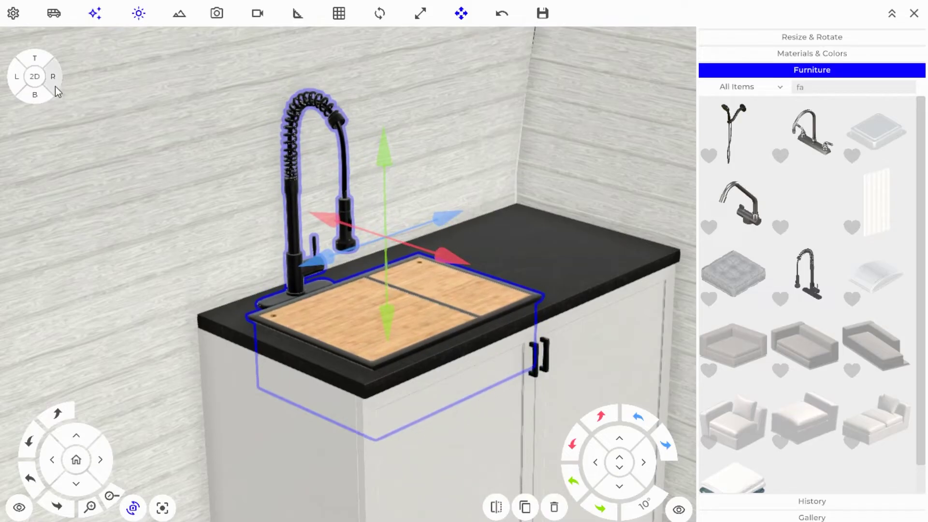
scroll(425, 192, down, 3)
click(451, 129)
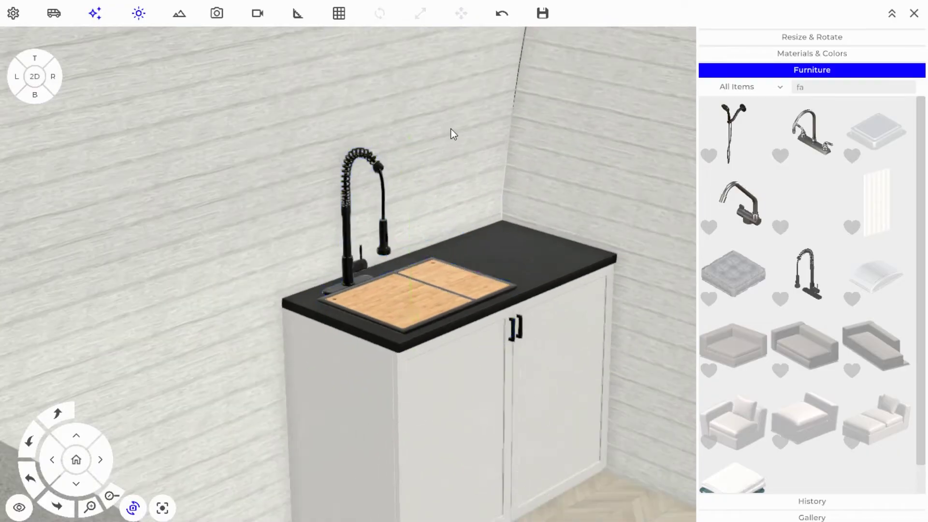
- Search the furniture library for "upp" and place the long white upper cabinet on the countertop beside the sink
scroll(451, 129, down, 3)
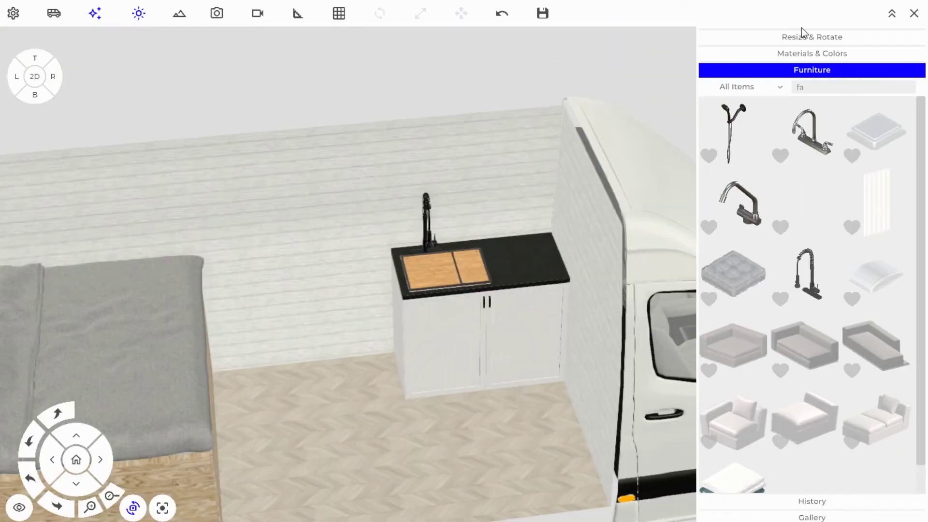
drag(449, 271, 455, 248)
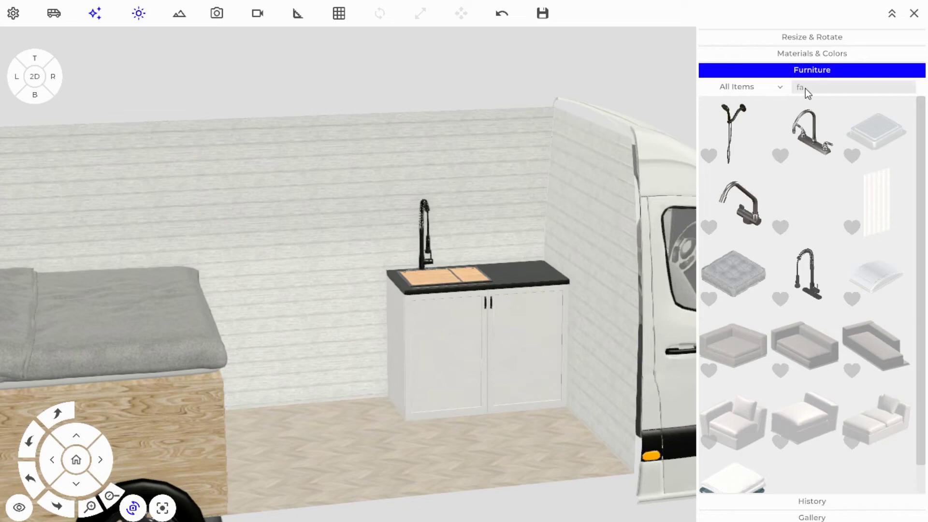
click(821, 84)
text(upp)
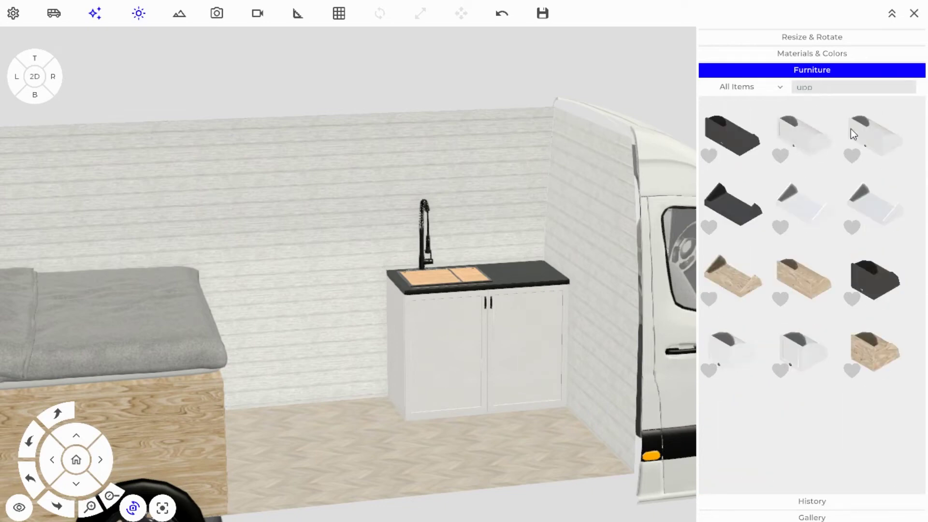
drag(882, 140, 526, 430)
drag(504, 306, 588, 341)
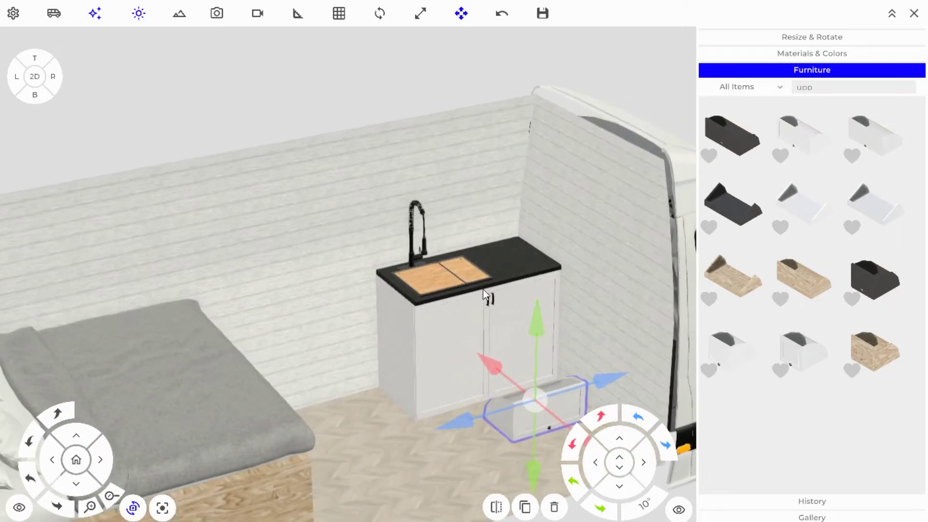
drag(526, 408, 493, 249)
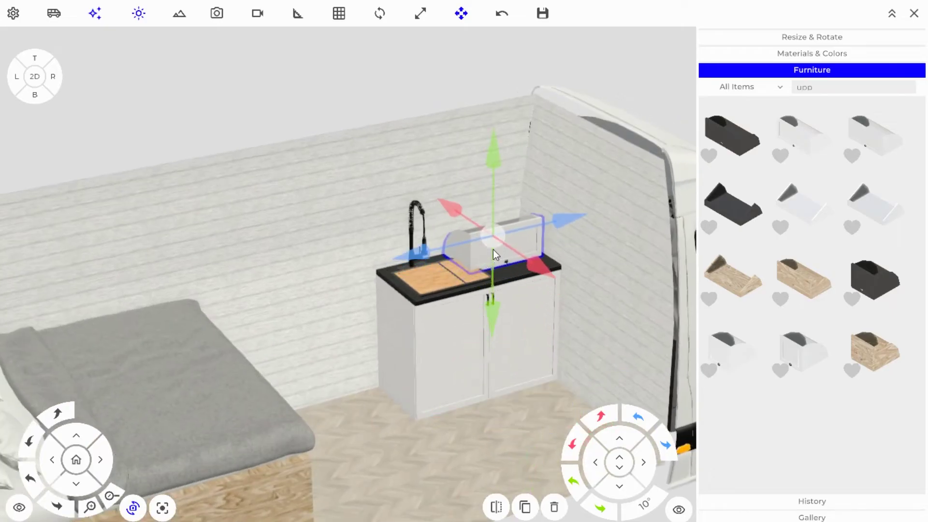
drag(565, 159, 544, 242)
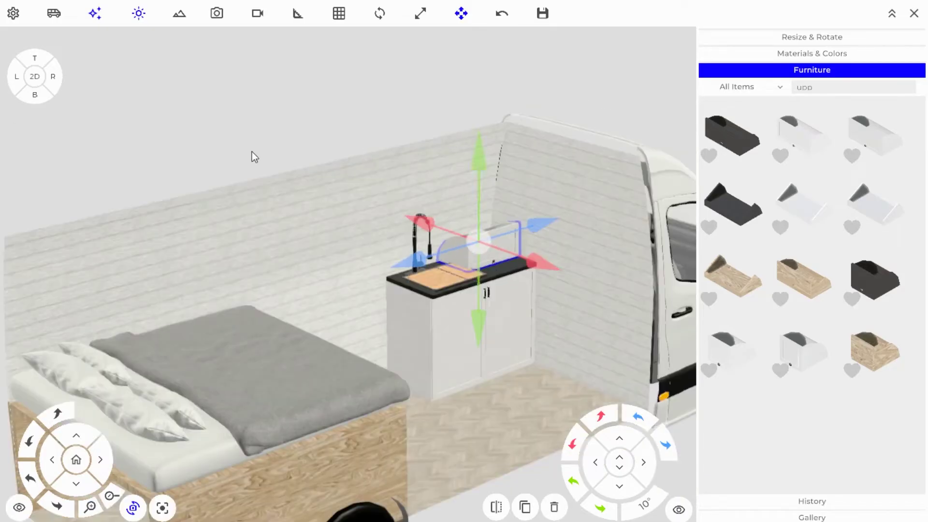
- In the back view, raise the white upper cabinet until its top meets the top edge of the cab partition wall
click(35, 76)
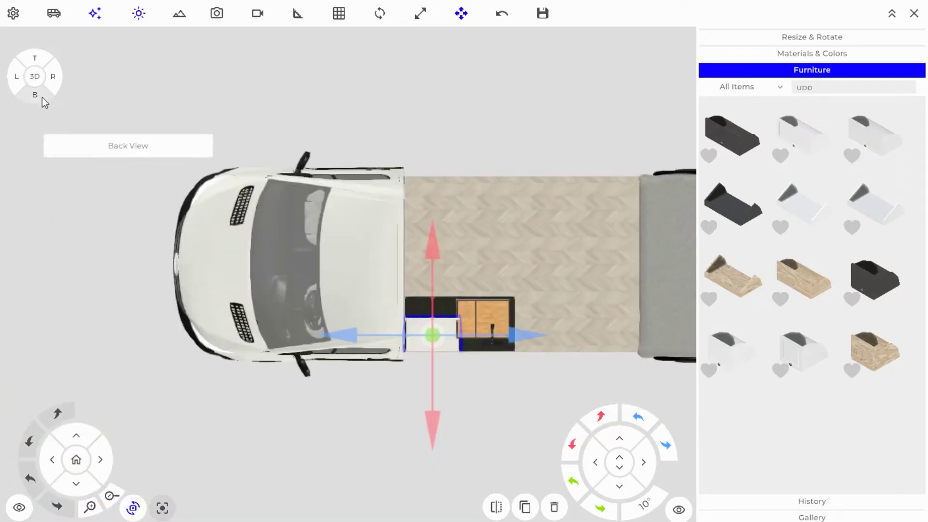
click(34, 94)
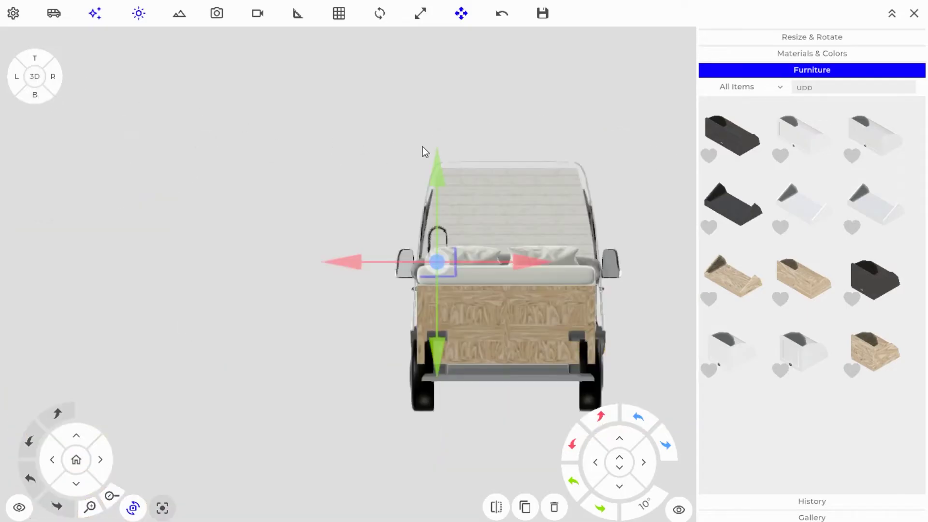
scroll(485, 101, up, 5)
scroll(484, 101, down, 3)
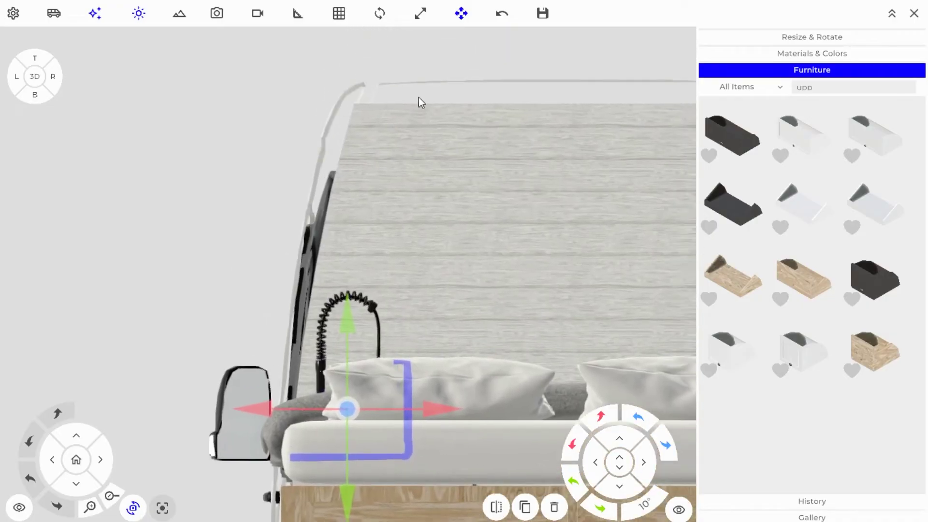
drag(340, 303, 376, 48)
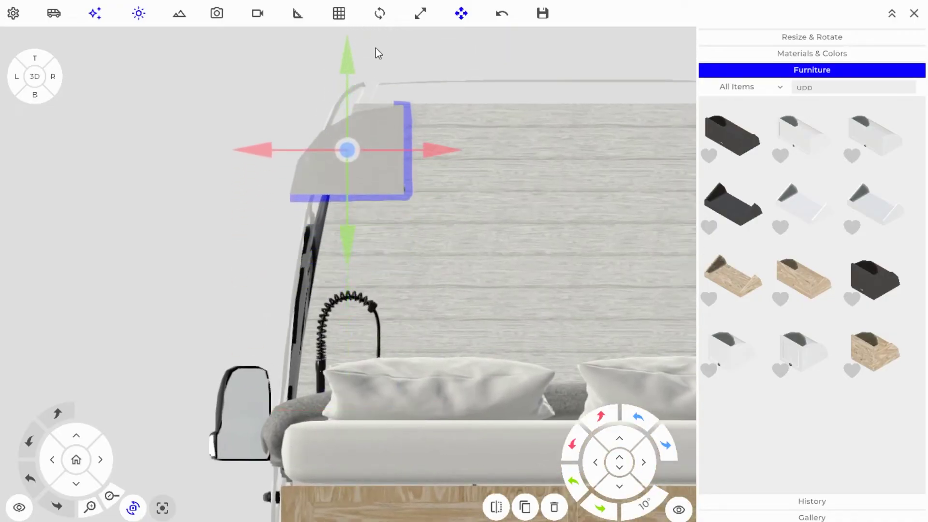
- Fine-tune the upper cabinet's height, move it inward so its sloped back stays inside the van's side, and return to 3D
click(111, 495)
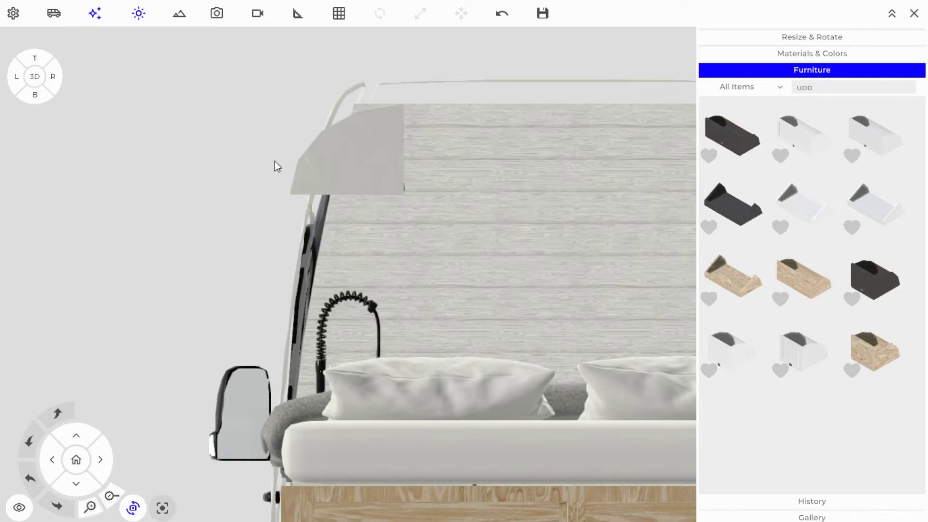
click(91, 506)
right_drag(412, 136, 449, 395)
click(343, 289)
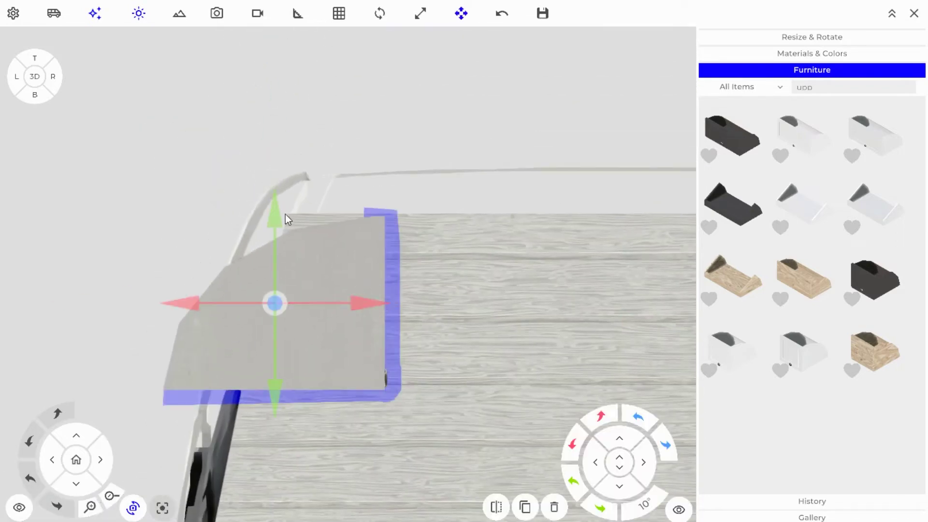
drag(274, 211, 274, 211)
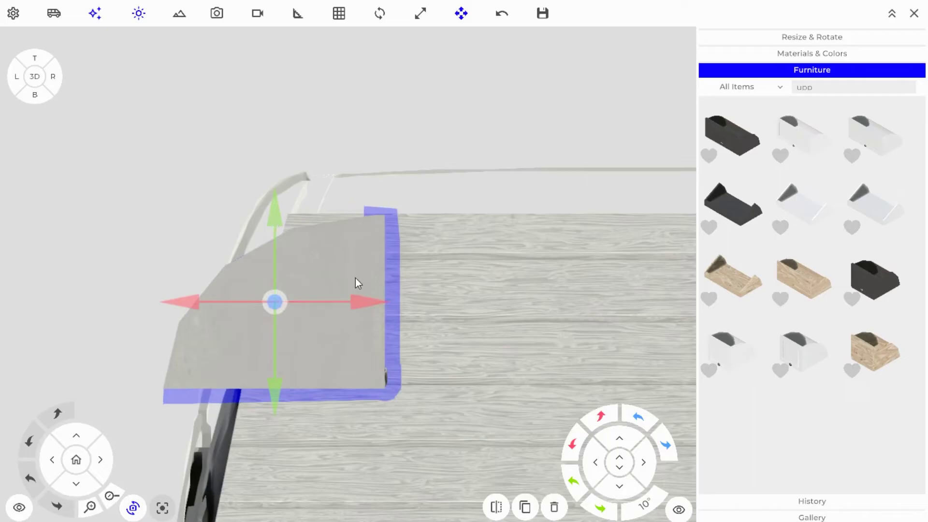
drag(356, 298, 441, 289)
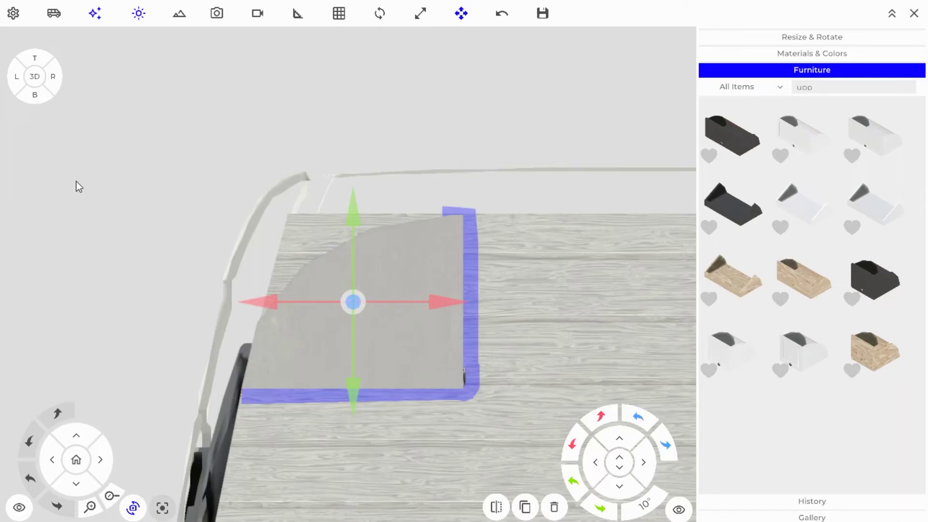
click(26, 79)
drag(268, 228, 472, 217)
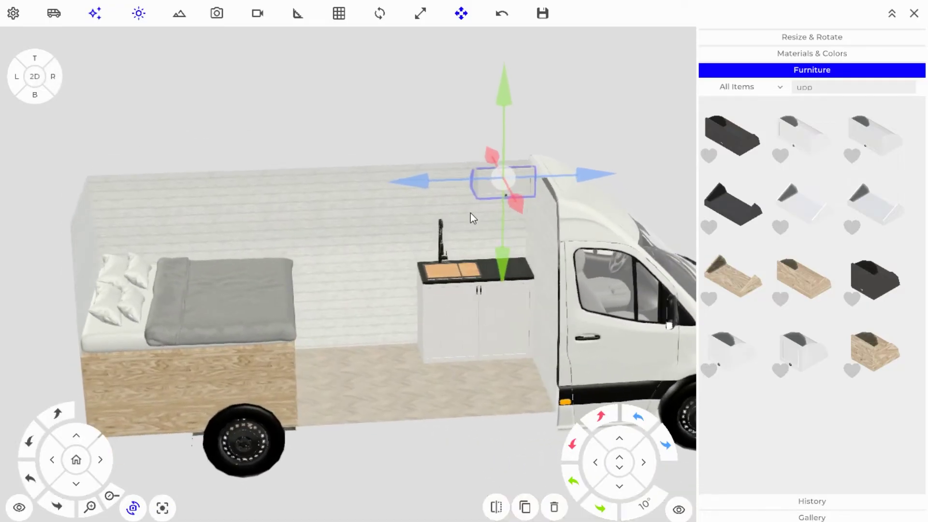
drag(538, 235, 584, 233)
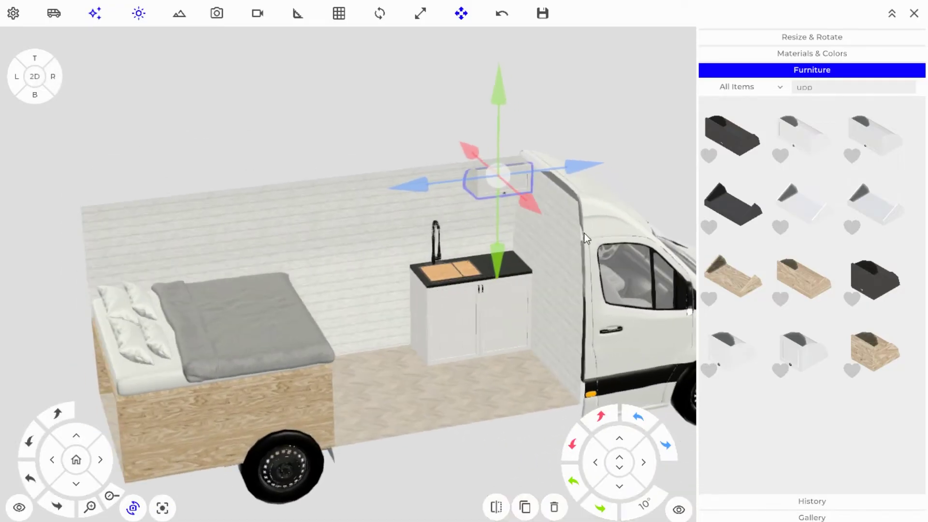
- In the plan view, align the upper cabinet's end with the cab partition, return to 3D and deselect it
click(37, 77)
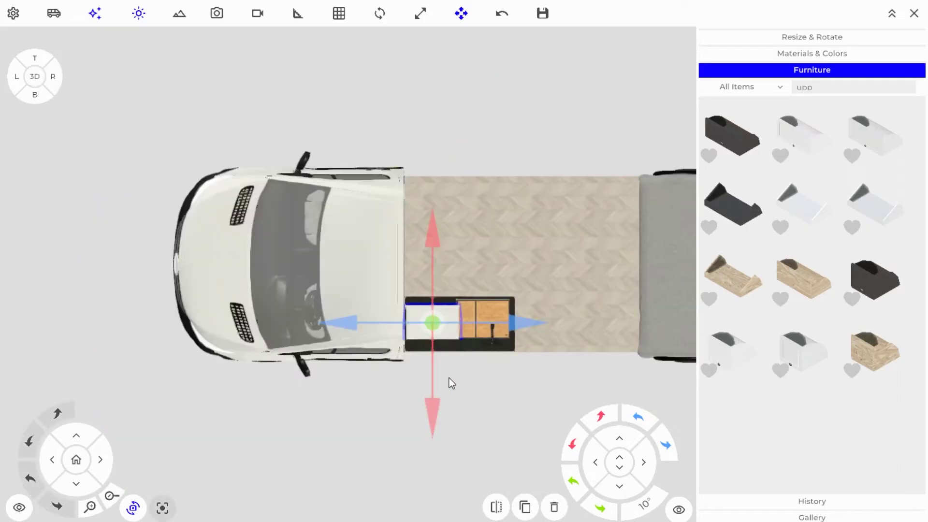
scroll(448, 375, up, 5)
drag(460, 340, 457, 341)
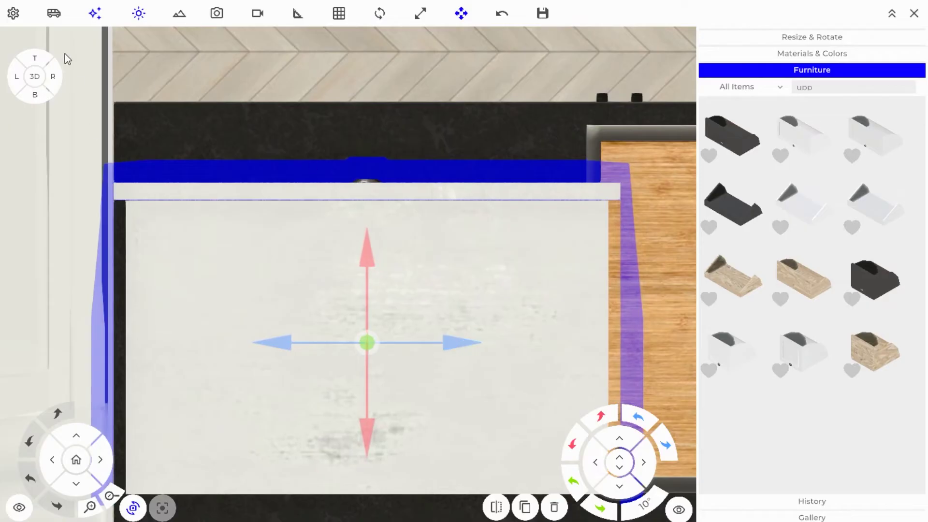
click(42, 82)
drag(91, 225, 252, 212)
click(369, 98)
scroll(551, 237, up, 3)
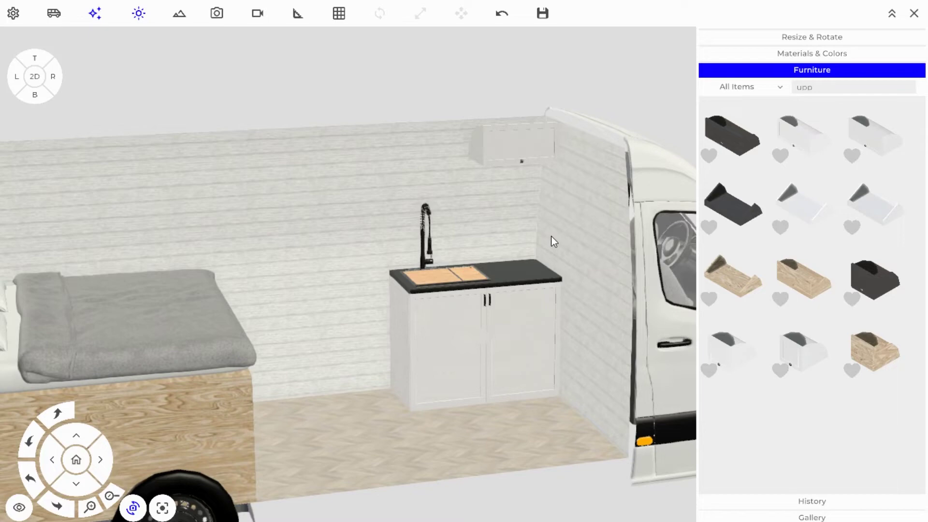
- Apply the "walnut wood varnished" material from the wood collection to the base cabinet's two doors and its side panel
drag(497, 223, 543, 222)
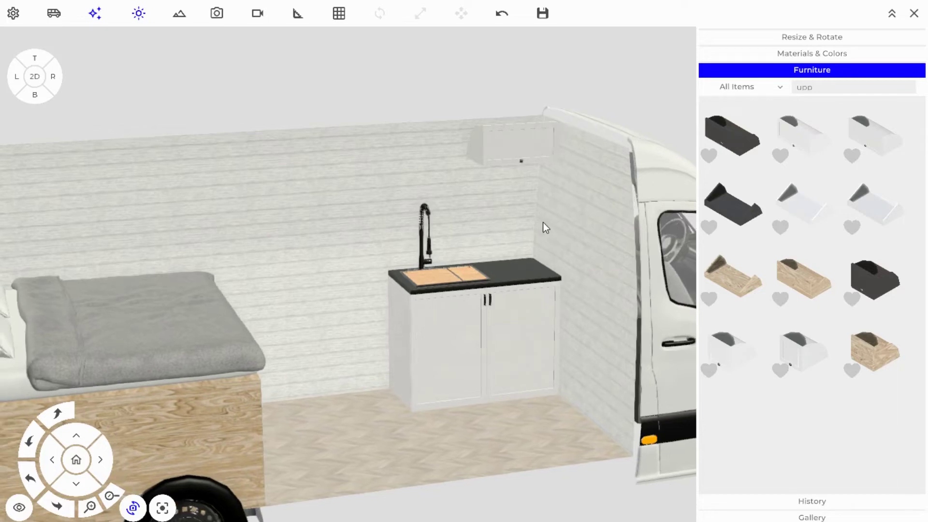
drag(517, 250, 559, 251)
click(846, 70)
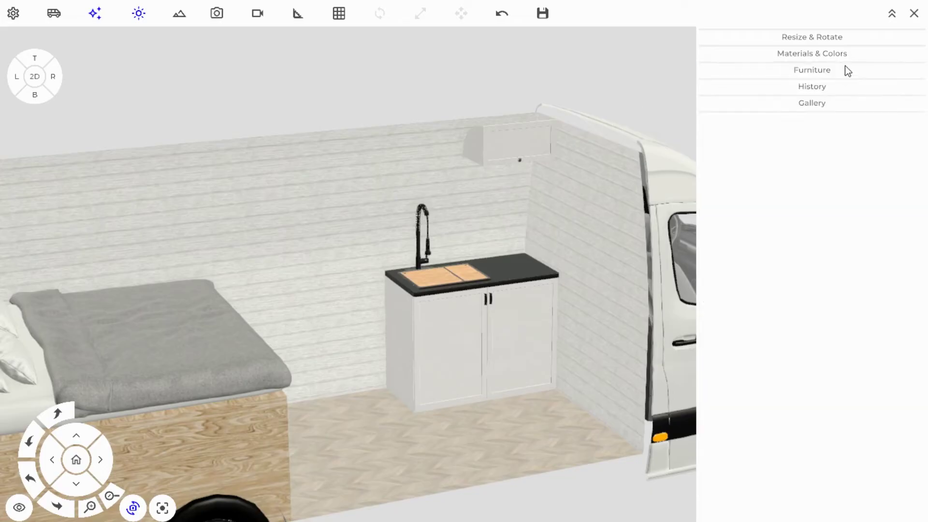
click(842, 55)
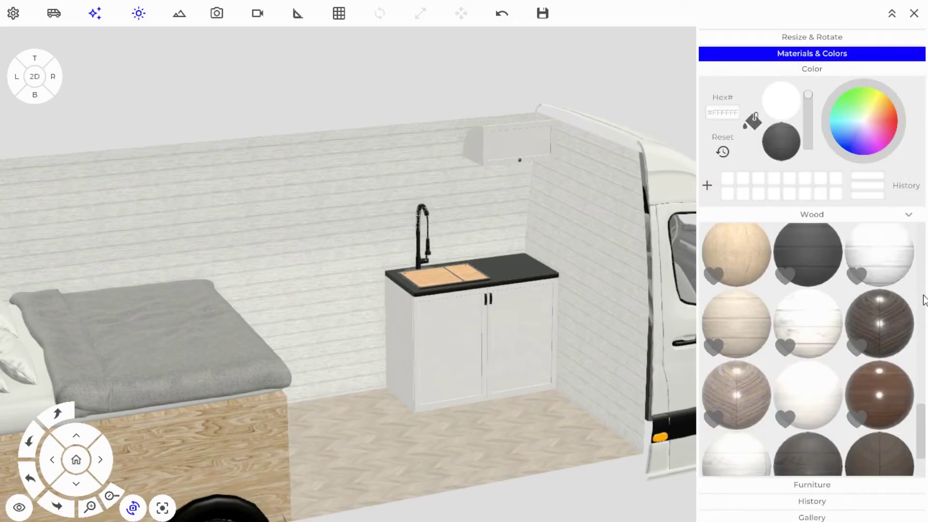
scroll(923, 429, up, 2)
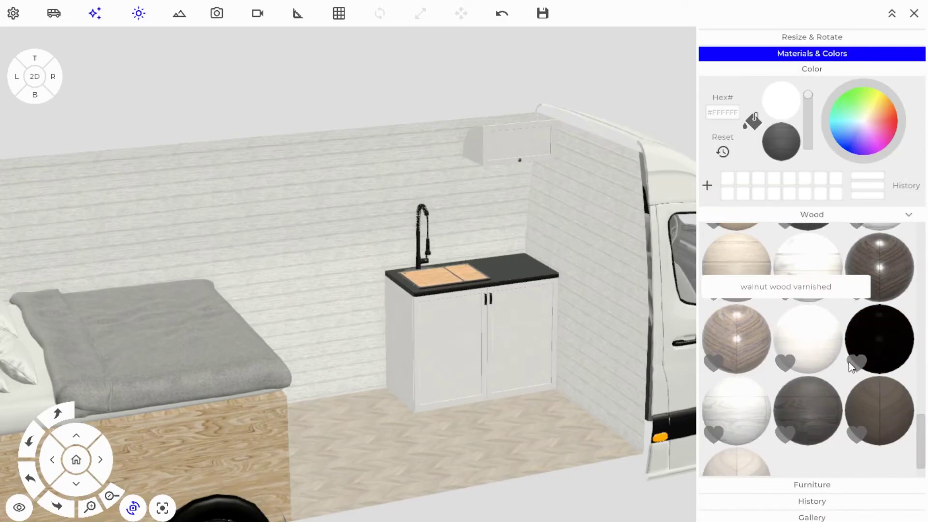
scroll(850, 364, up, 5)
scroll(868, 354, down, 5)
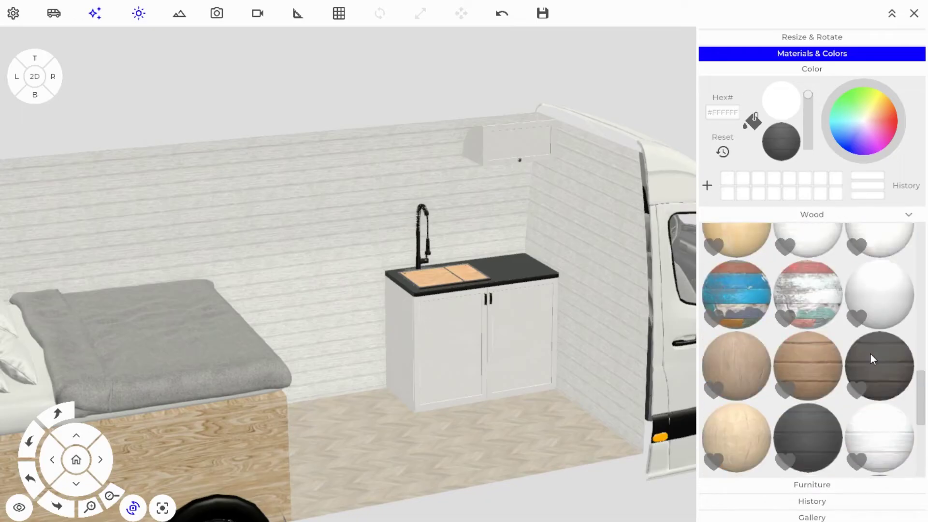
scroll(886, 436, down, 2)
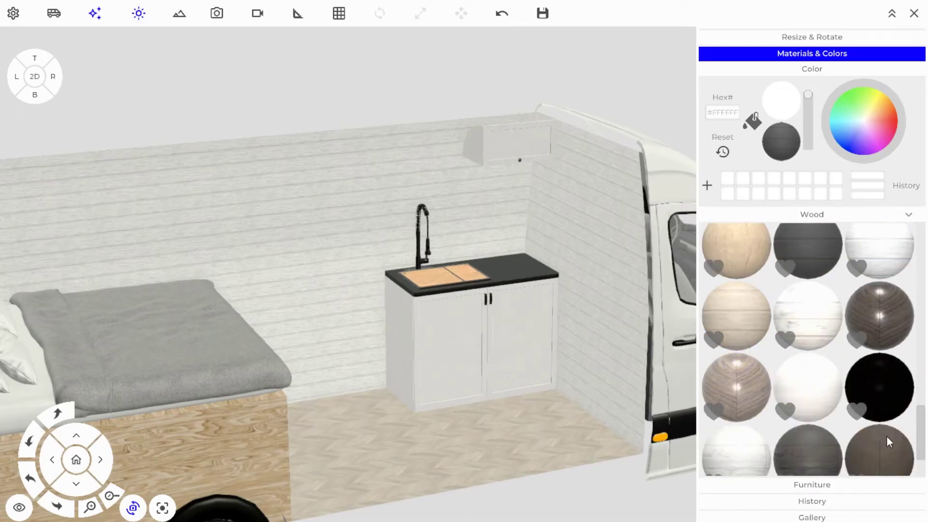
scroll(888, 326, down, 2)
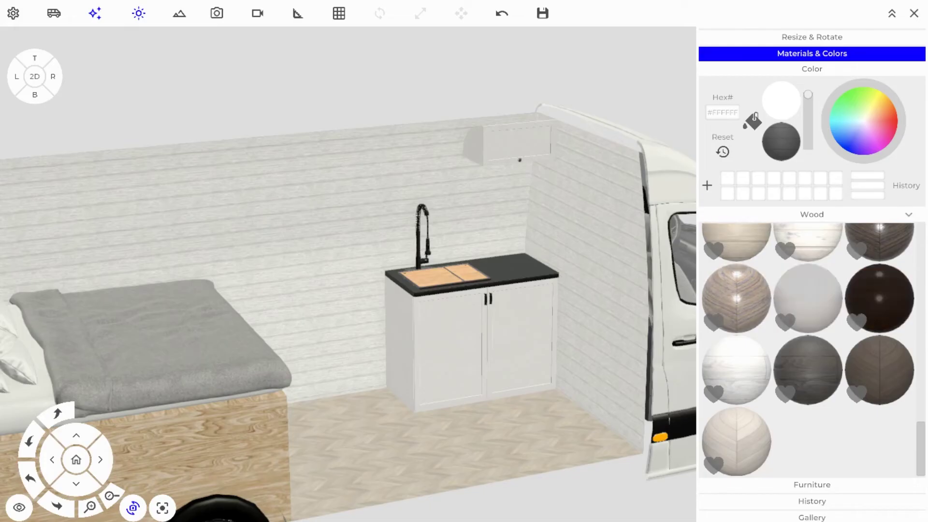
click(890, 309)
click(528, 317)
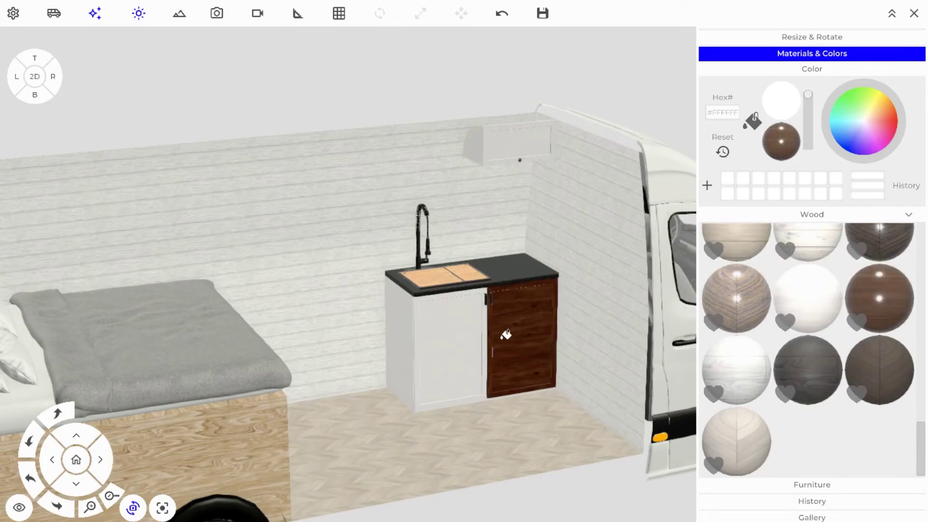
click(428, 344)
click(399, 339)
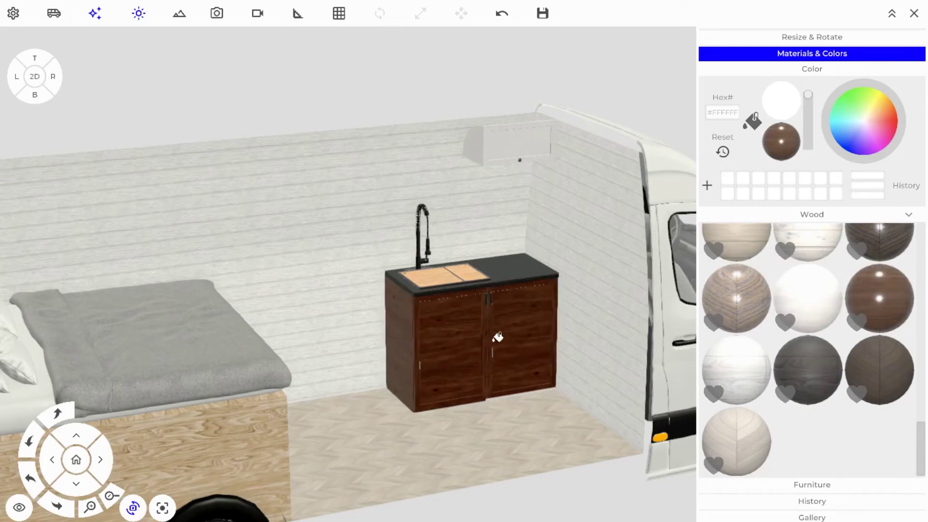
- Extend the varnished walnut to the base cabinet's back, the upper cabinet and the bed's base
drag(426, 359, 870, 367)
click(396, 332)
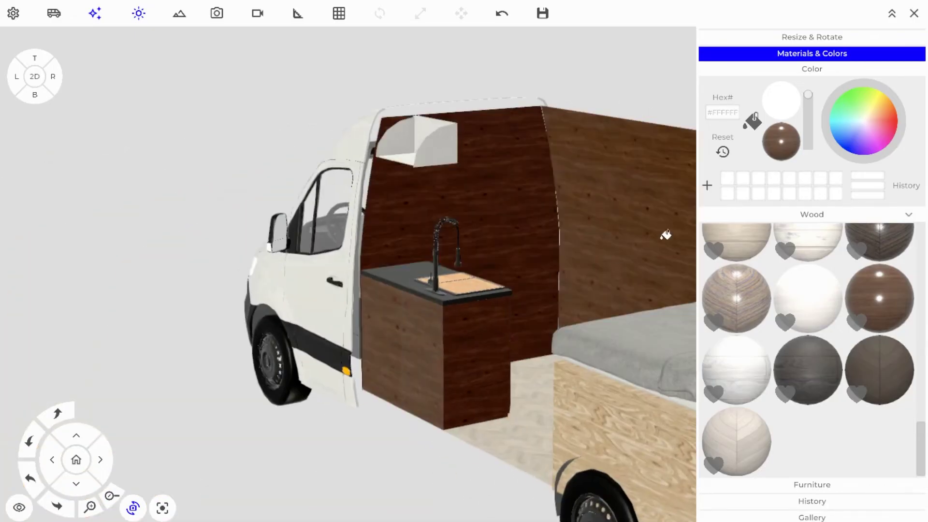
drag(665, 234, 165, 271)
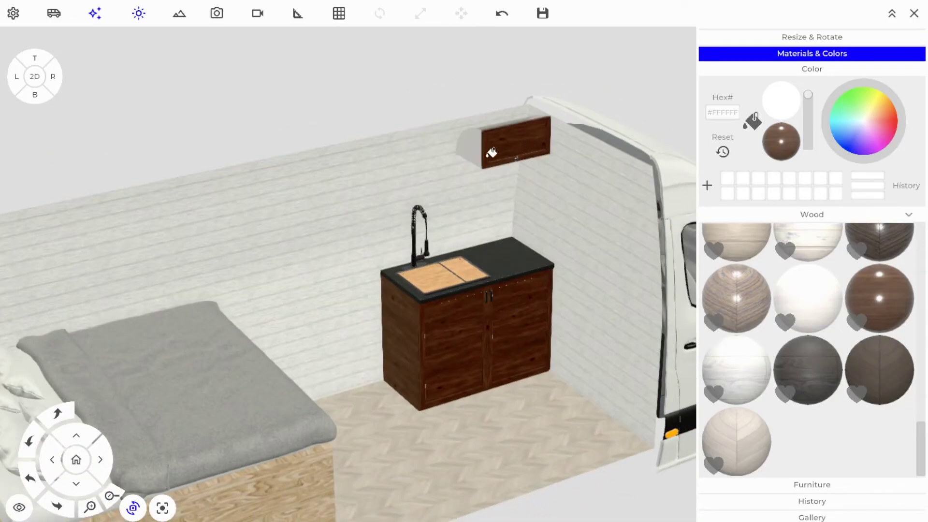
click(480, 154)
drag(406, 242, 336, 346)
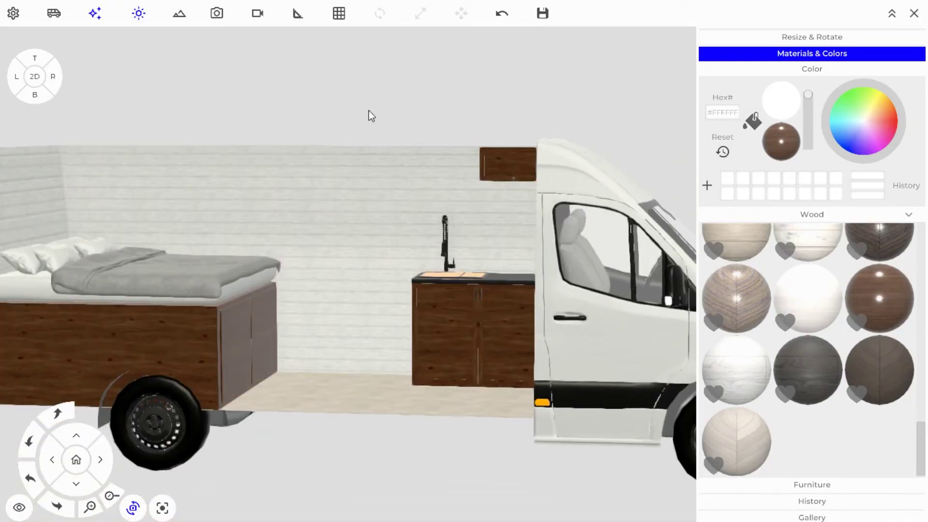
- Choose the first material in the Concrete collection and apply it to the base cabinet's whole countertop
drag(369, 114, 706, 272)
scroll(821, 389, up, 5)
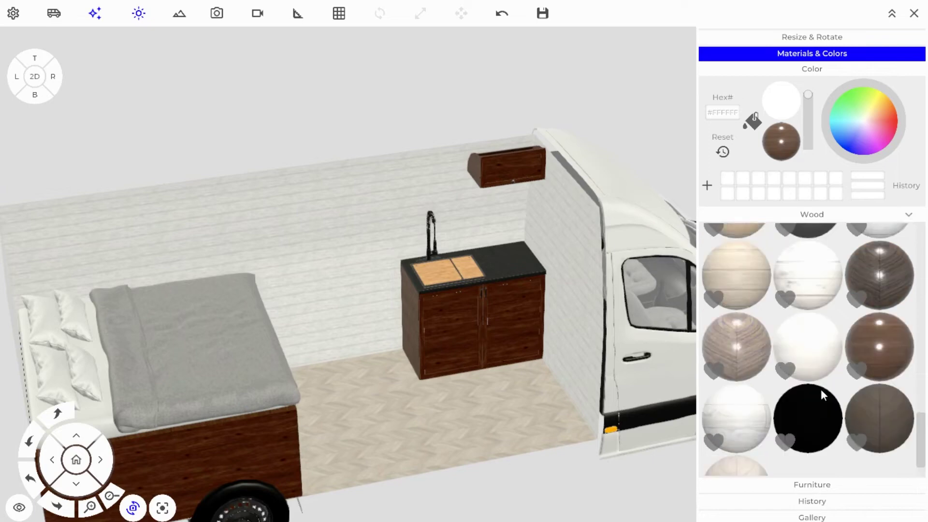
click(824, 215)
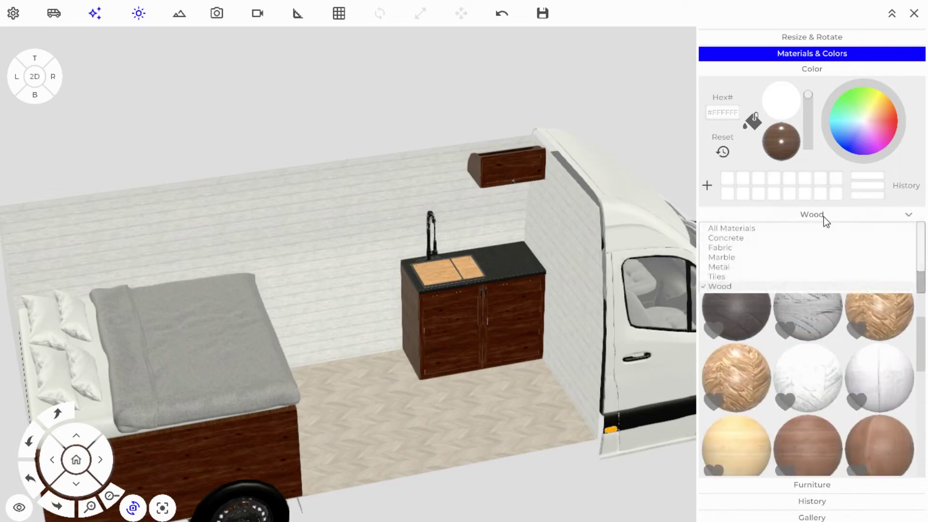
click(793, 239)
drag(789, 248, 525, 273)
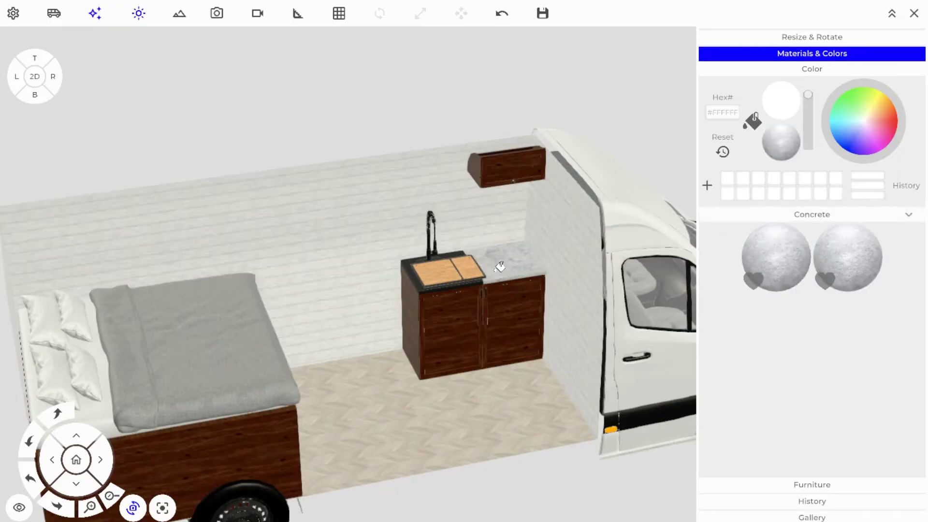
click(411, 268)
- Apply the same concrete material to both cover boards over the sink
scroll(425, 268, up, 2)
scroll(426, 268, up, 2)
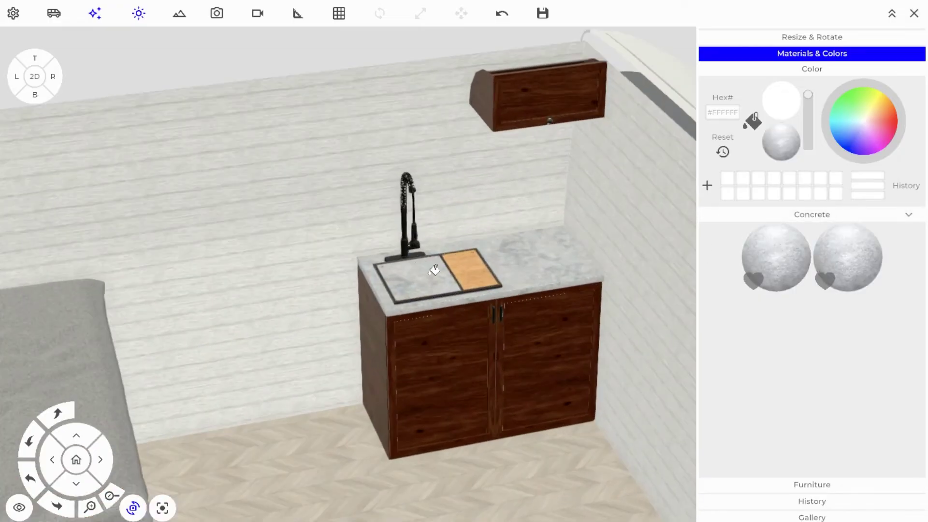
drag(478, 270, 428, 274)
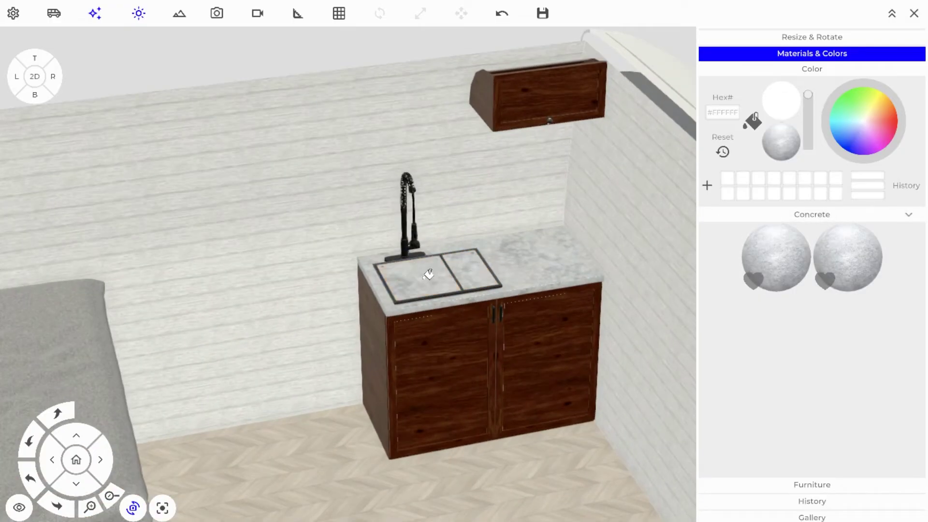
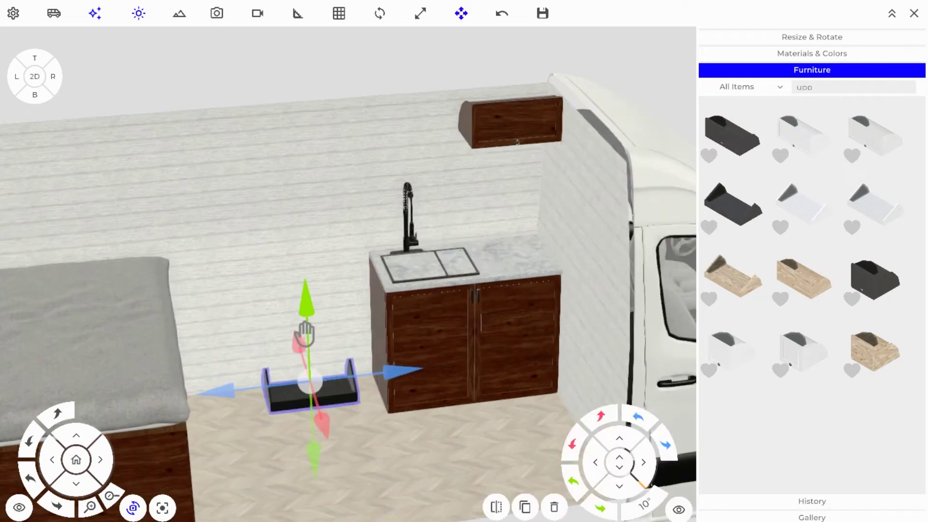
- Turn on the grid and snap its height to the underside of the upper cabinet
drag(304, 336, 286, 236)
drag(387, 256, 458, 223)
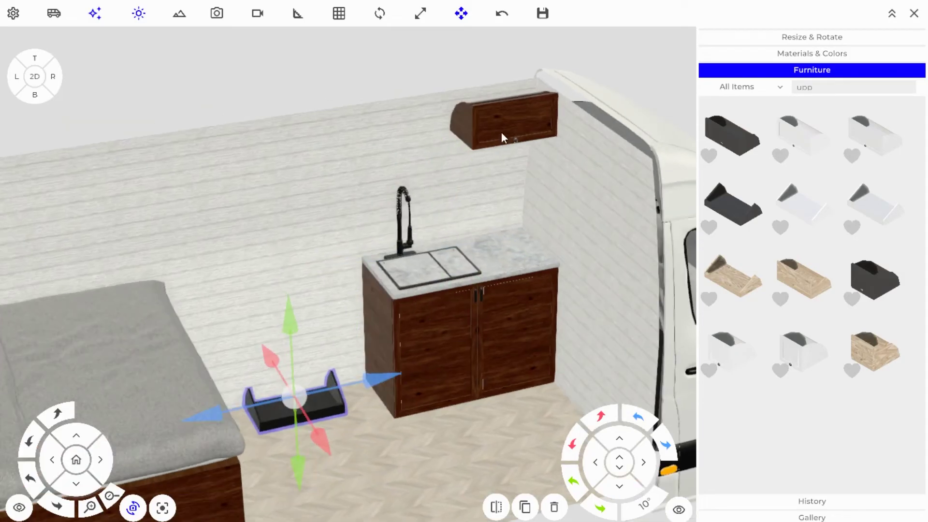
click(343, 13)
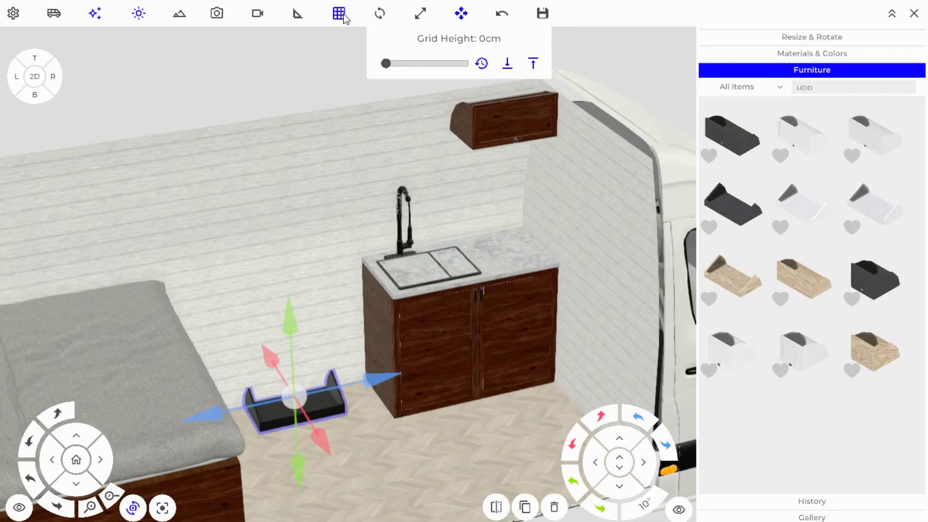
drag(385, 71, 425, 76)
click(502, 127)
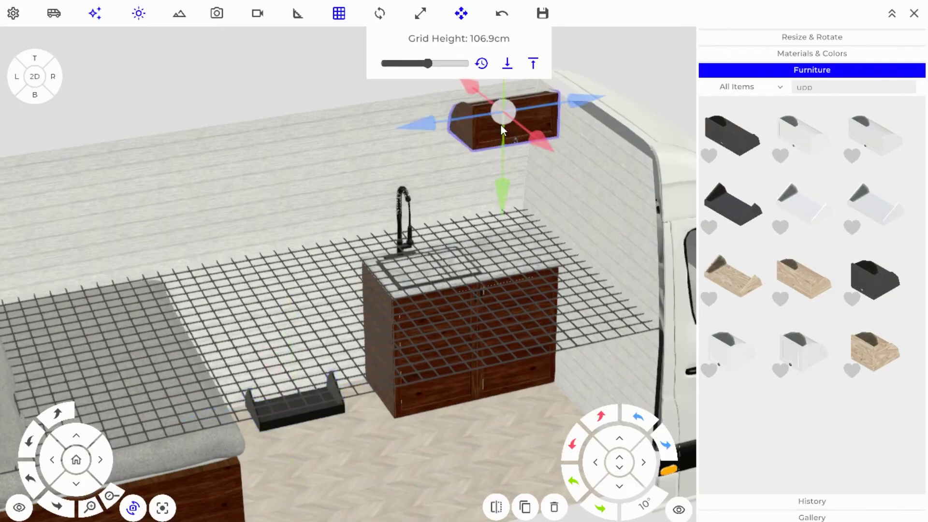
click(507, 65)
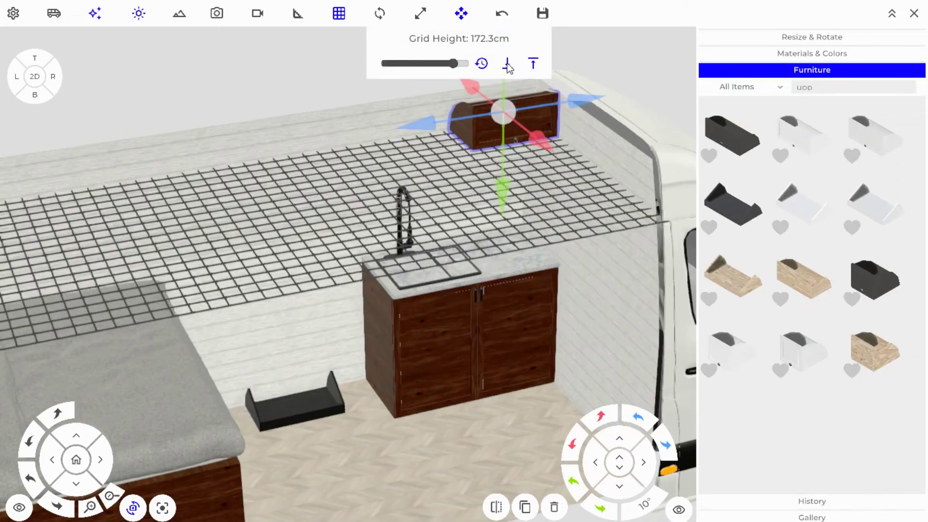
click(536, 65)
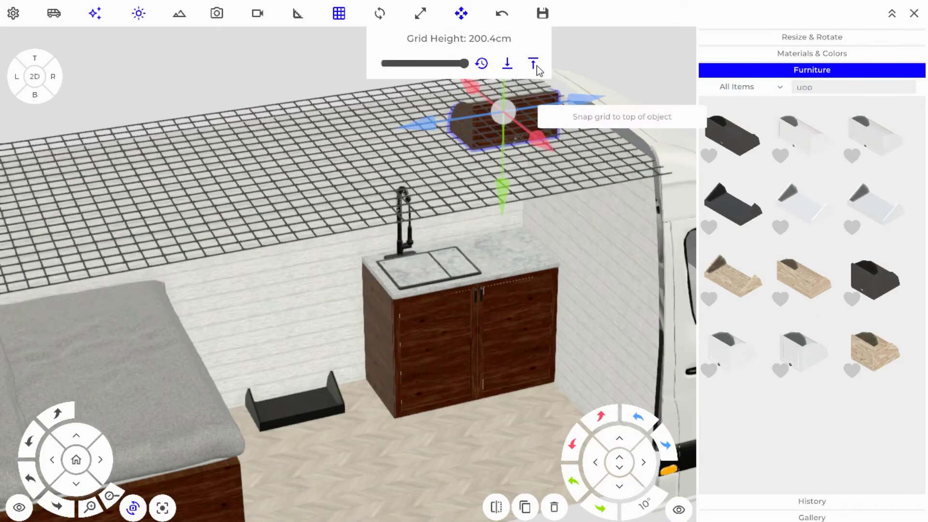
click(507, 65)
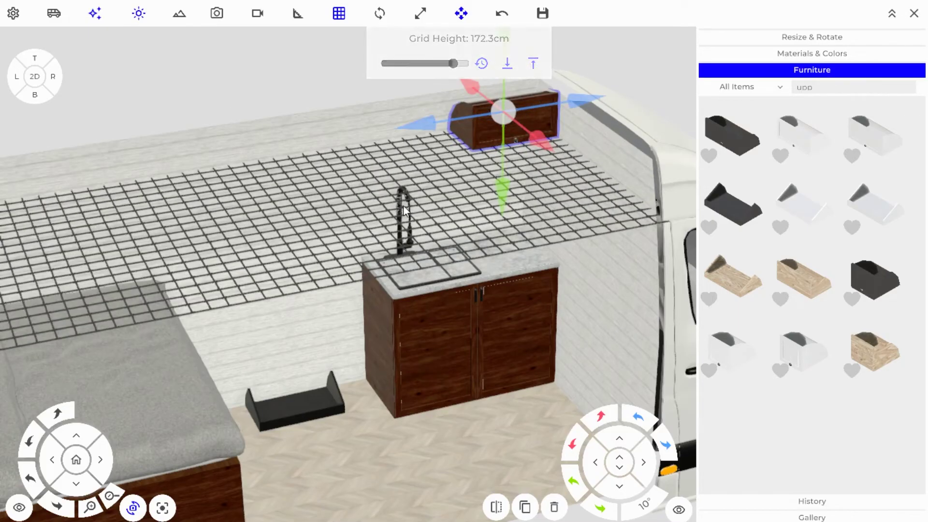
- Raise the black open shelf to the grid's height, place it directly beside the upper cabinet above the sink, and hide the grid
click(317, 409)
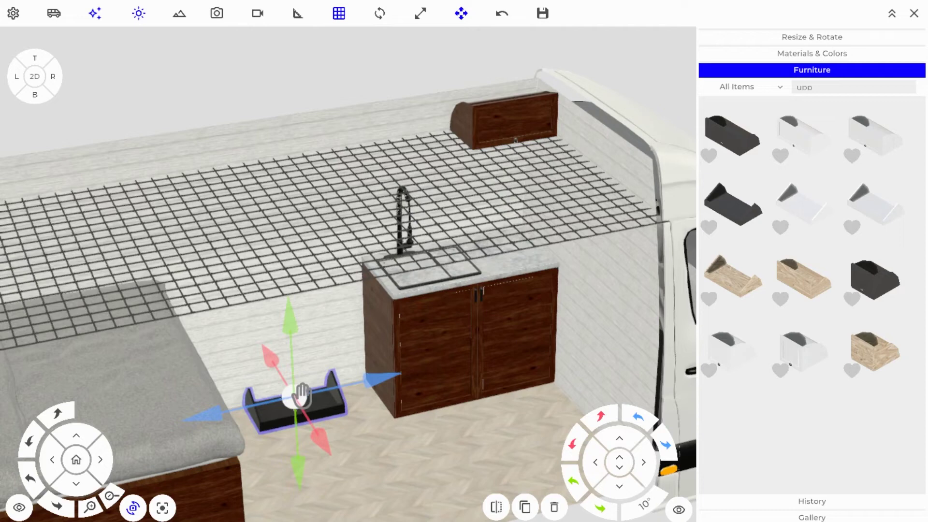
drag(301, 396, 285, 207)
drag(381, 186, 400, 122)
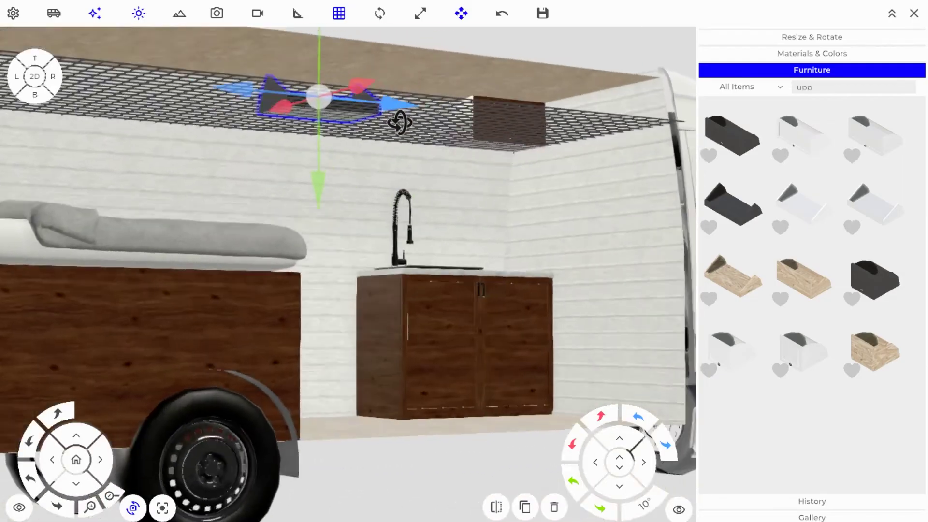
middle_drag(400, 122, 510, 251)
drag(353, 277, 422, 152)
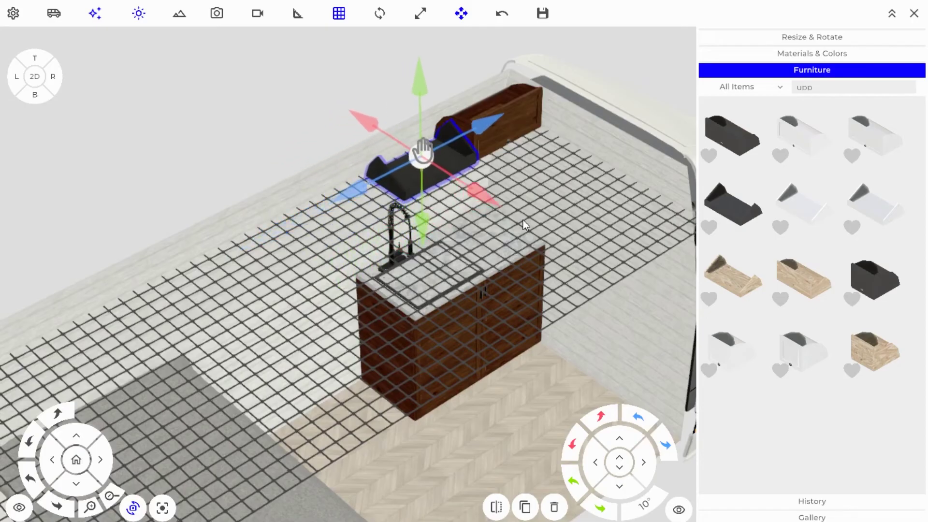
middle_drag(525, 224, 510, 68)
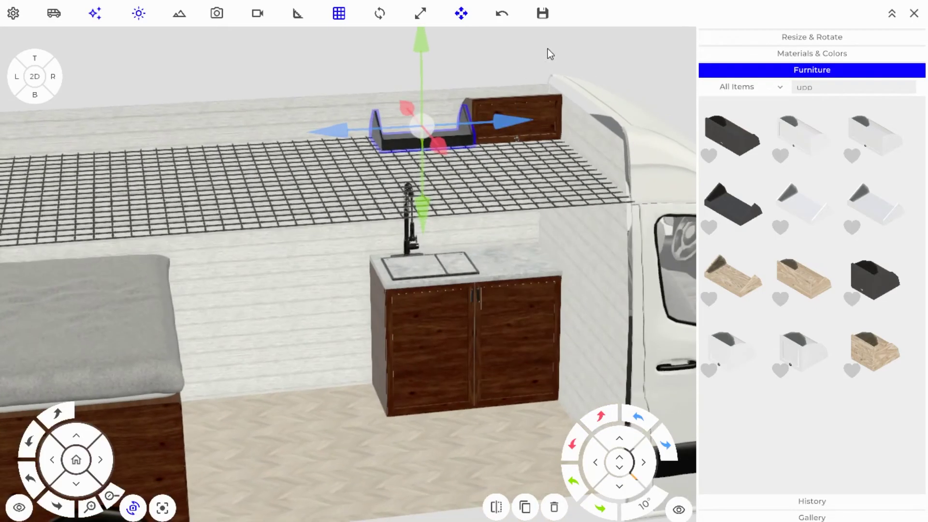
click(339, 13)
click(280, 69)
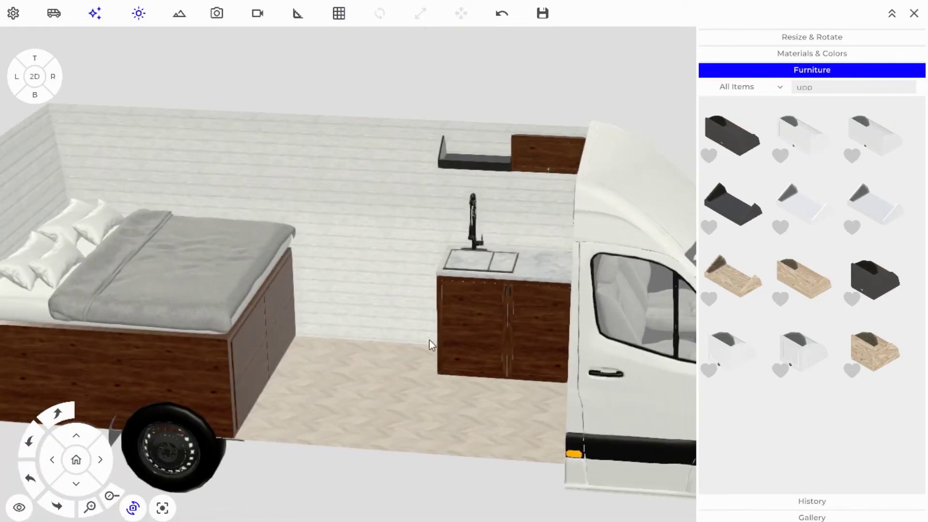
middle_drag(430, 341, 327, 338)
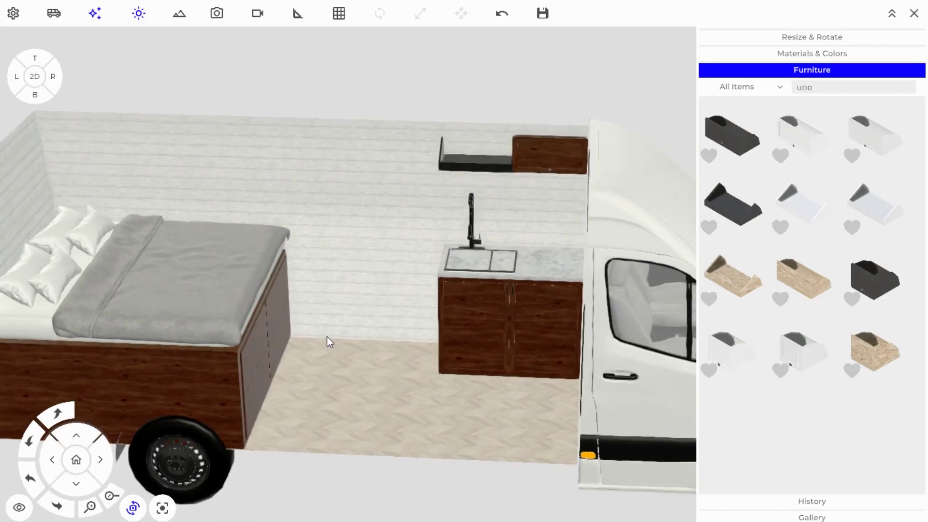
- Clear the furniture search and show the Seating category
click(870, 91)
key(BackSpace)
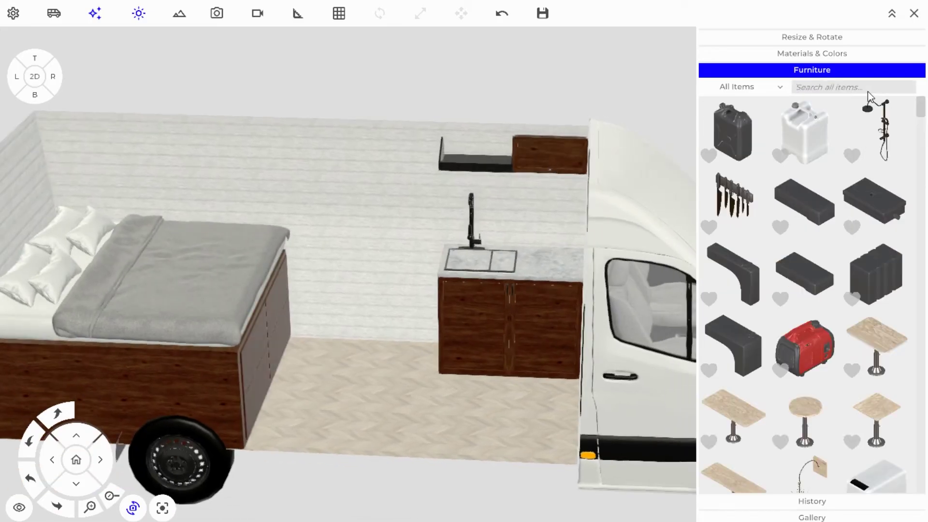
click(775, 86)
drag(781, 99, 779, 126)
click(749, 140)
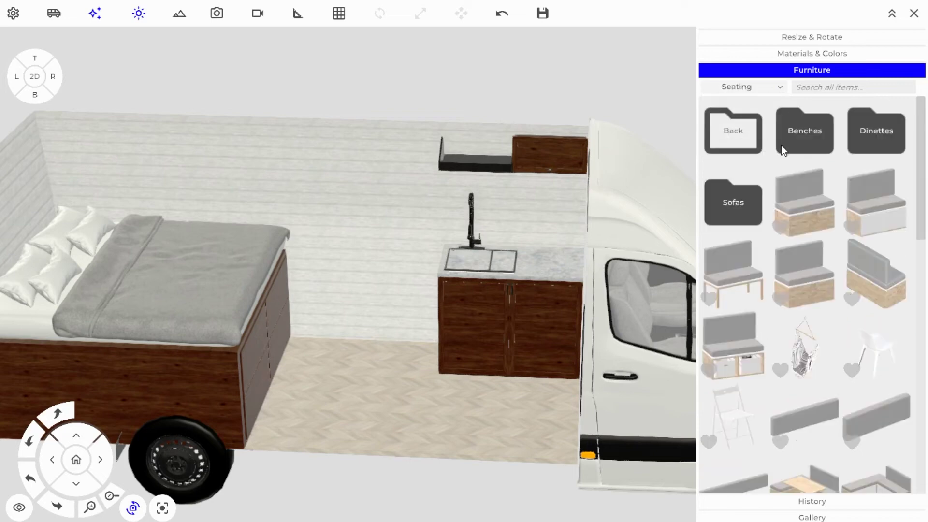
- Try a dinette with two facing benches and a wooden table beside the bed, and delete it
drag(921, 140, 369, 390)
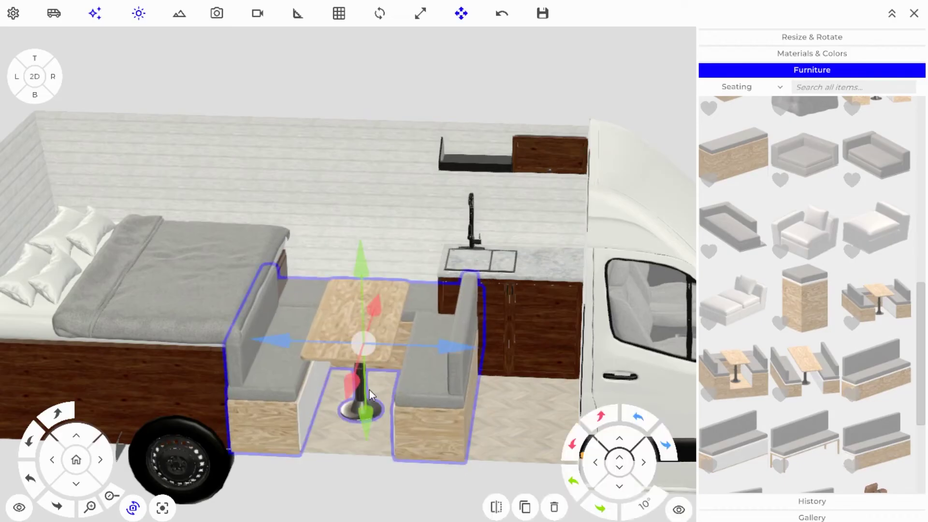
key(Delete)
- Add the grey cushioned bench with white storage fronts against the wall between the bed and the kitchen, shifted toward the bed
scroll(861, 350, up, 10)
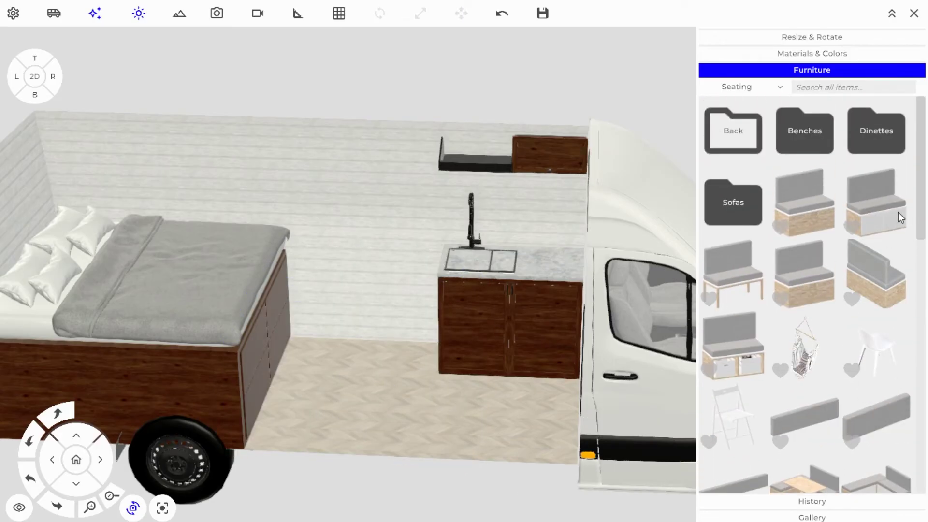
drag(891, 216, 378, 299)
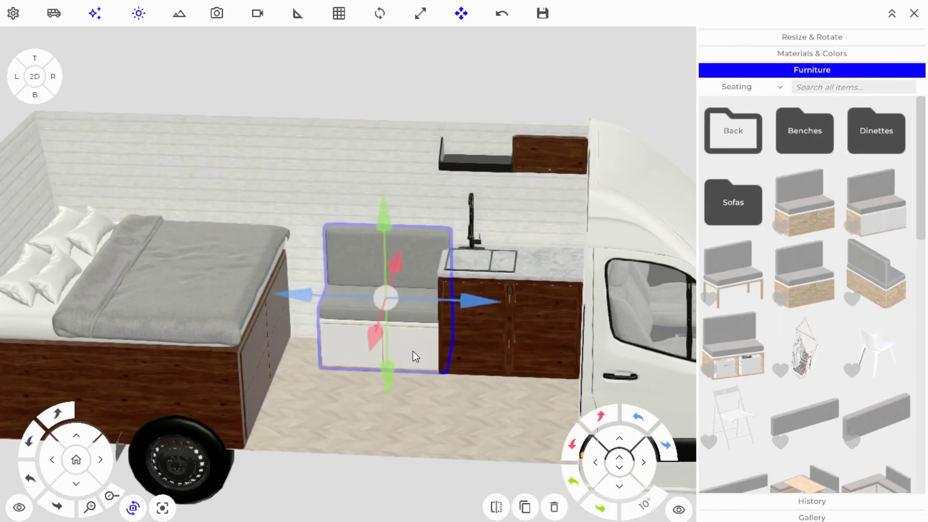
drag(467, 292, 434, 293)
- Try sliding the bench's two storage drawers out into the aisle, and undo the move
double_click(376, 346)
drag(393, 337, 335, 314)
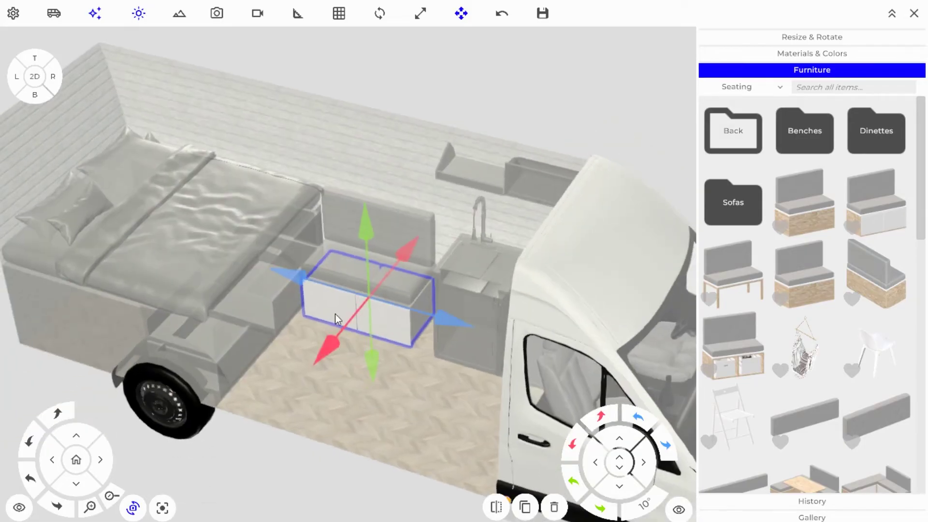
drag(404, 254, 379, 293)
click(462, 169)
click(421, 91)
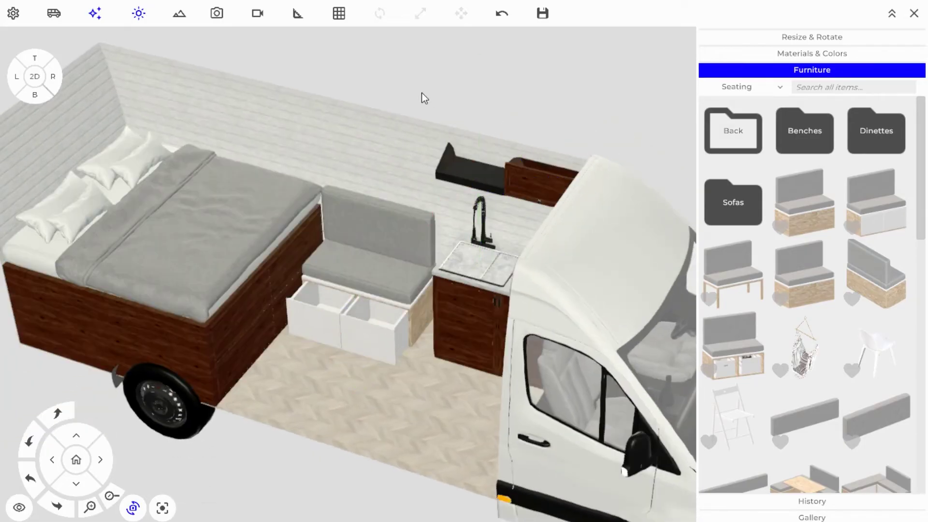
key(ctrl+z)
- Shift the whole bench along the wall so it sits roughly midway between the bed and the base cabinet
click(373, 247)
drag(454, 213, 533, 193)
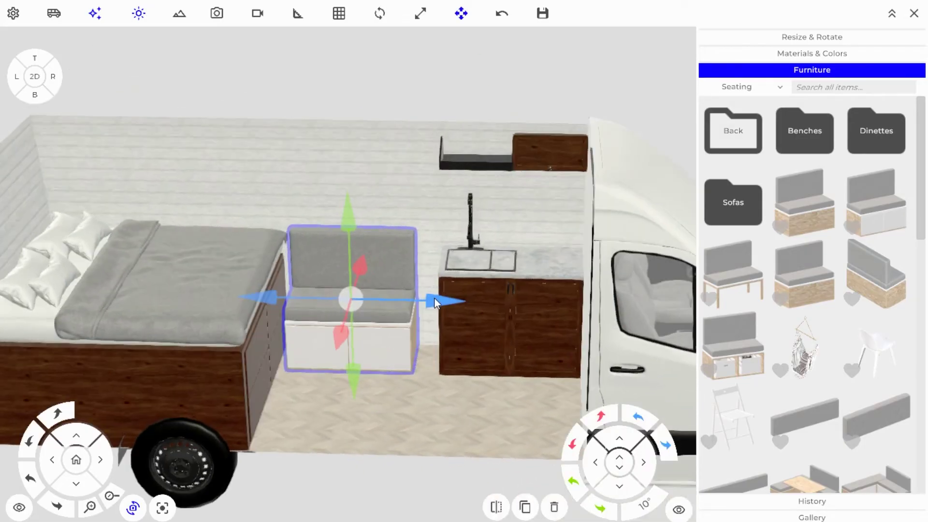
drag(437, 301, 451, 302)
drag(451, 302, 474, 320)
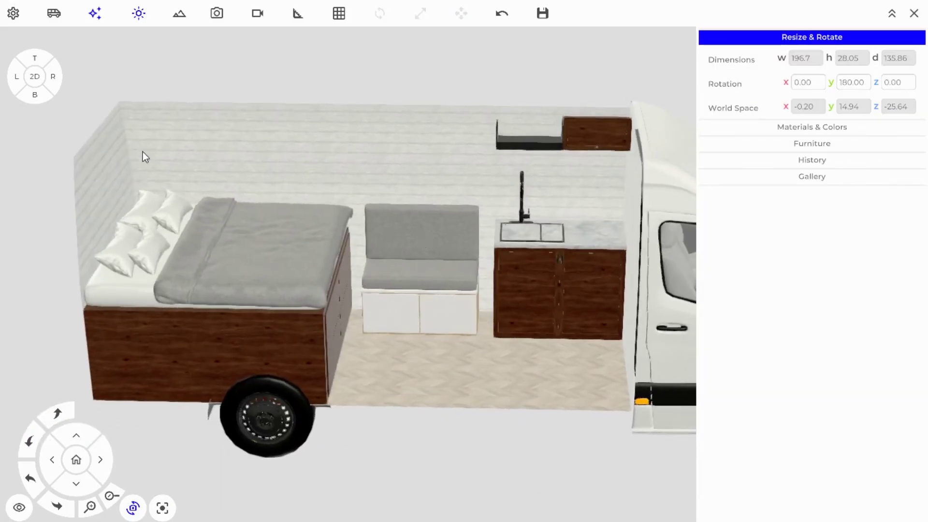
- In the 2D plan view, select the bed's blanket on its own and slide it toward the pillows, to about -26.6 in world-space z
click(32, 75)
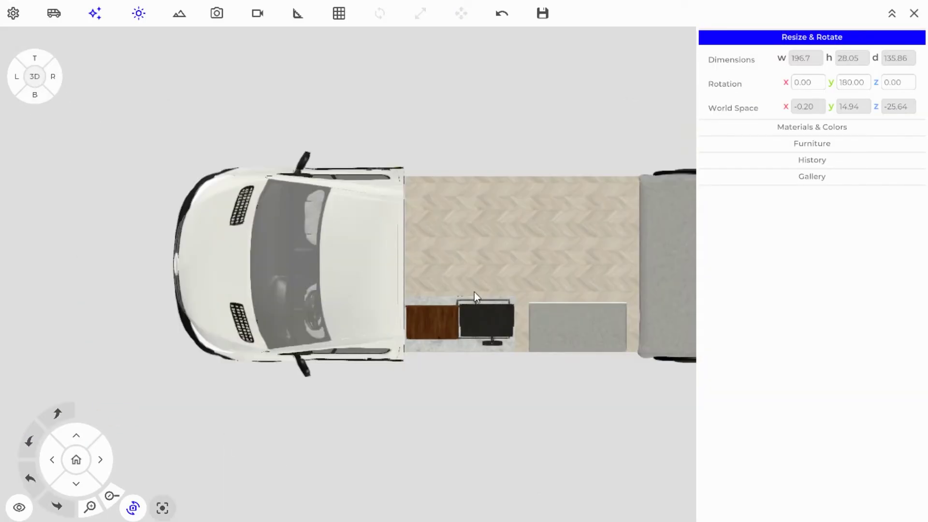
click(90, 506)
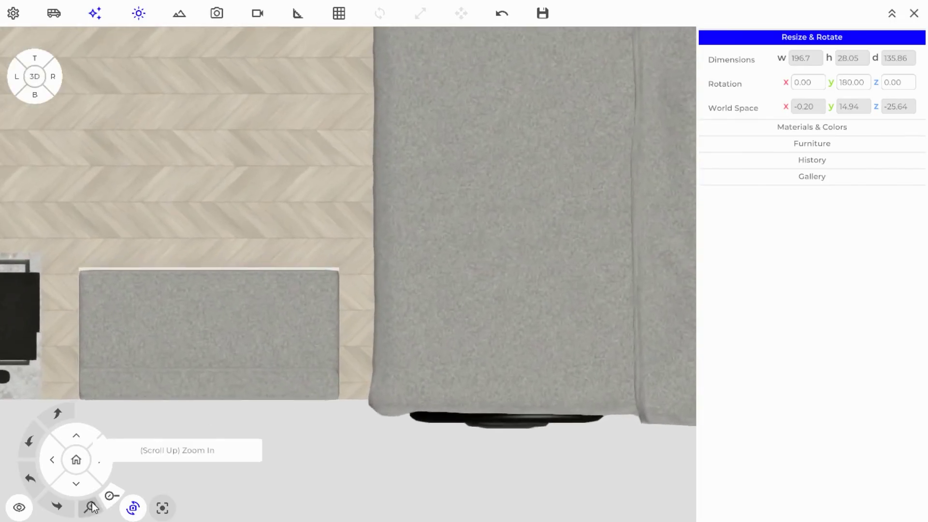
middle_drag(290, 328, 441, 260)
middle_drag(501, 271, 474, 264)
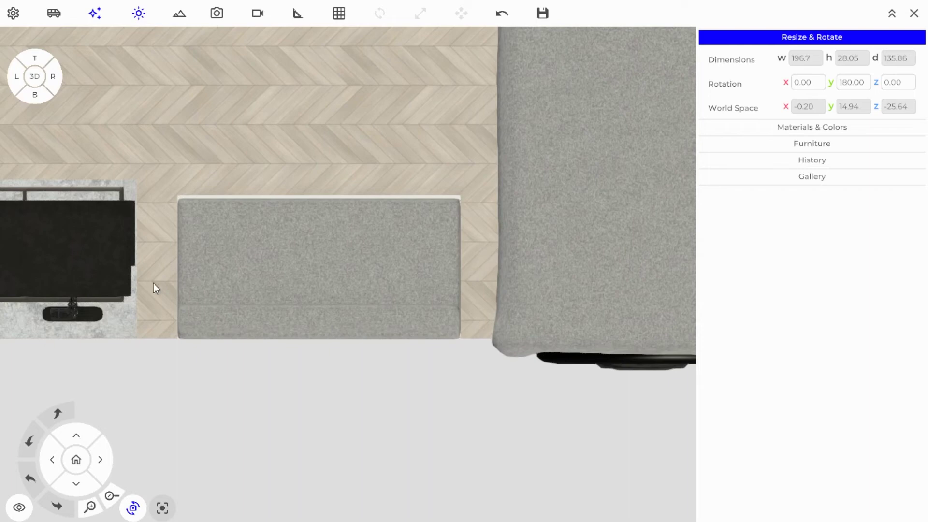
click(533, 212)
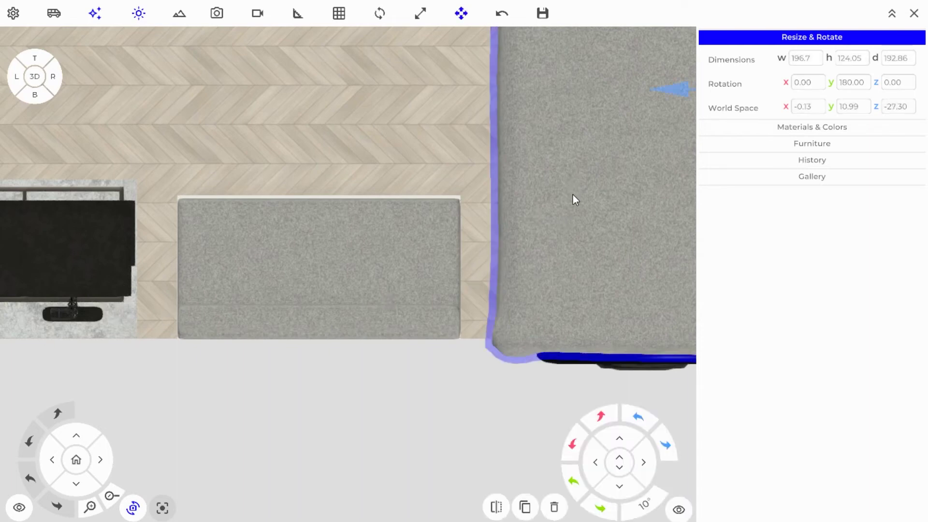
scroll(573, 196, down, 5)
middle_drag(584, 291, 462, 299)
double_click(410, 241)
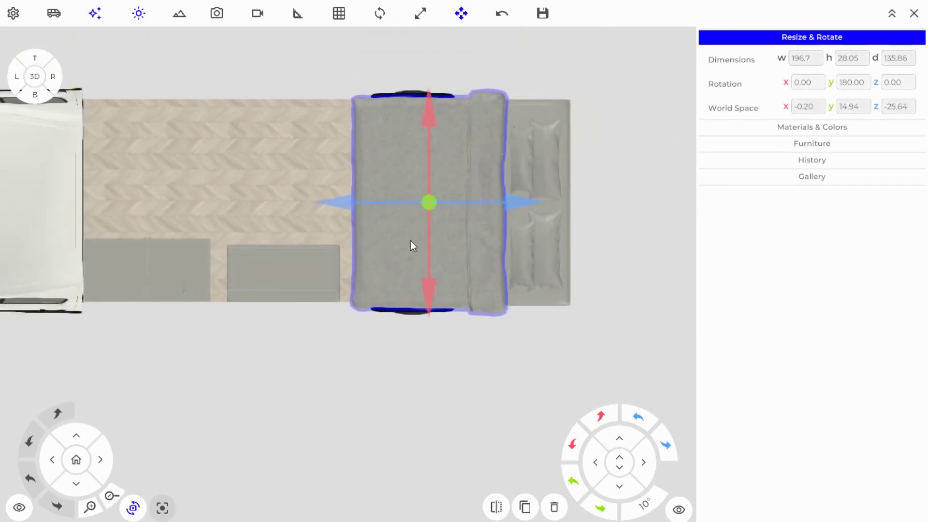
drag(511, 202, 522, 203)
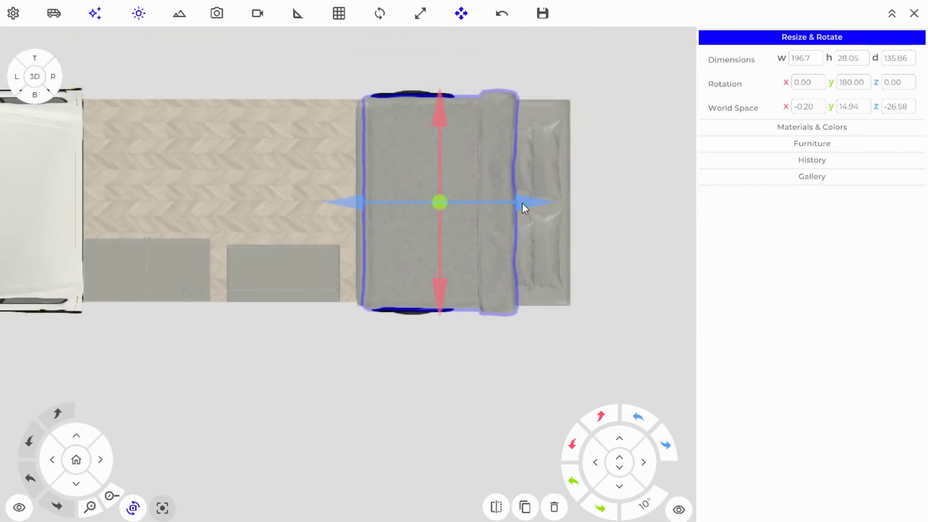
- Measure the free length along the wall between the kitchen base cabinet and the bed in the plan view
middle_drag(277, 248, 313, 240)
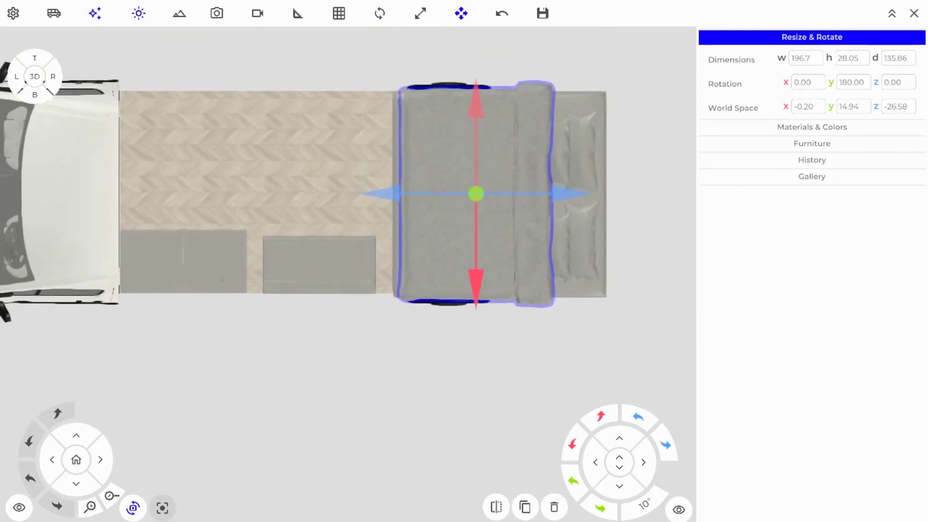
click(90, 507)
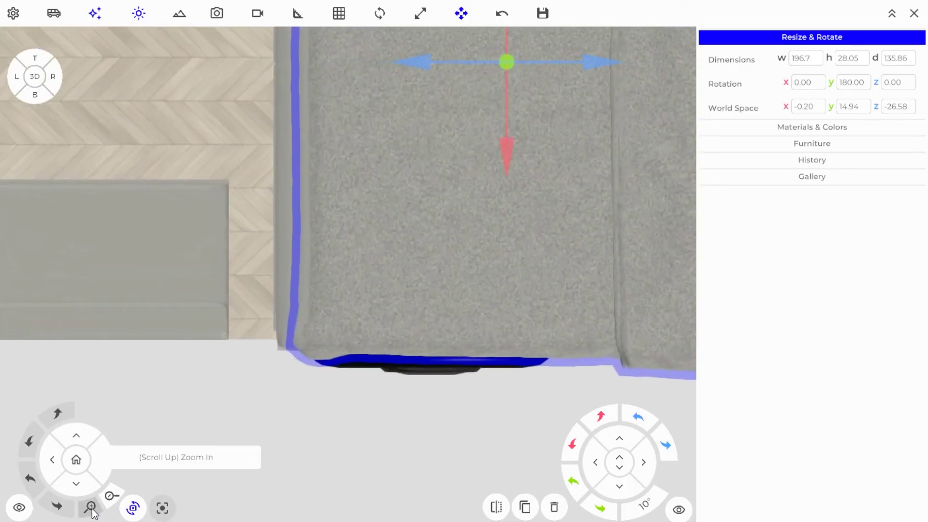
scroll(244, 255, up, 3)
right_drag(244, 255, 647, 165)
right_drag(916, 177, 731, 195)
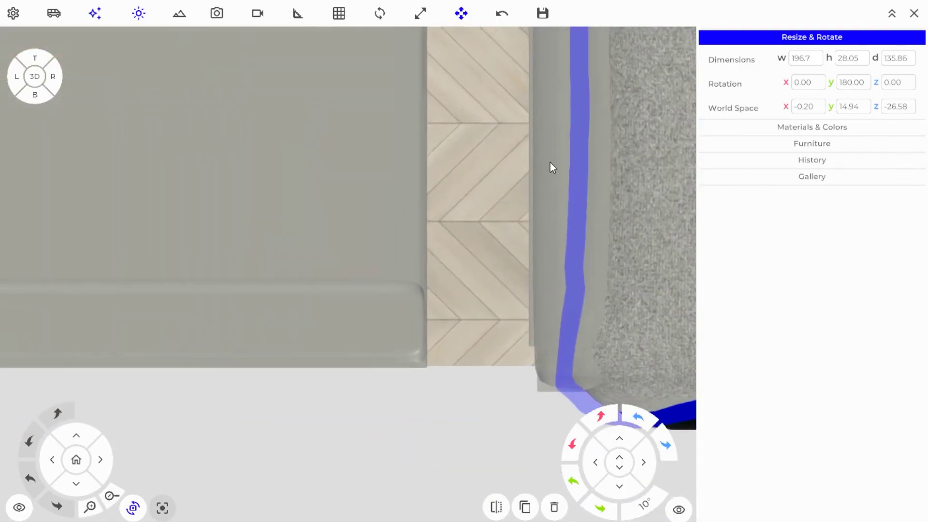
scroll(506, 269, down, 4)
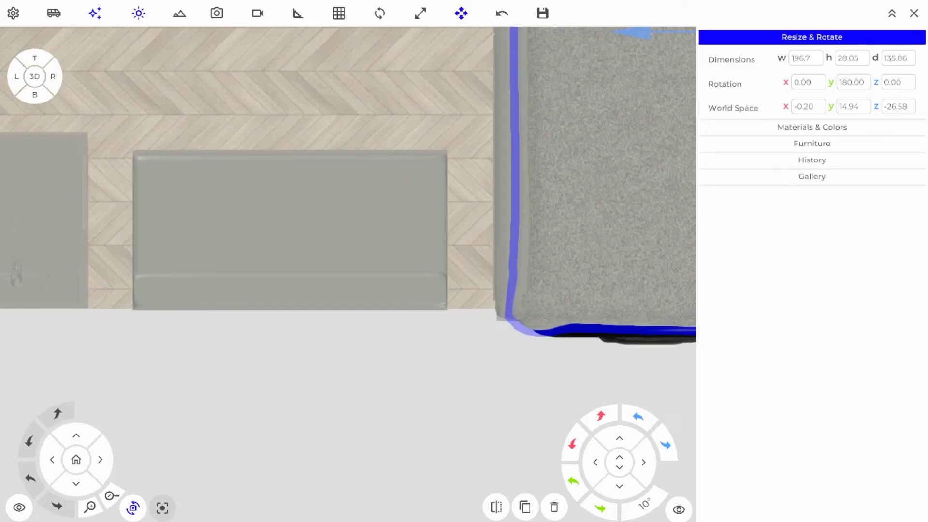
right_drag(432, 211, 464, 263)
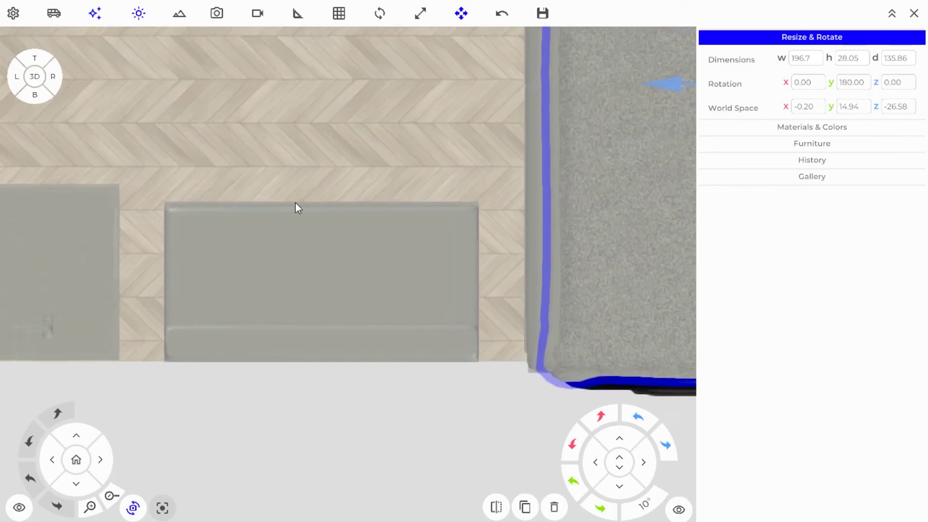
click(318, 148)
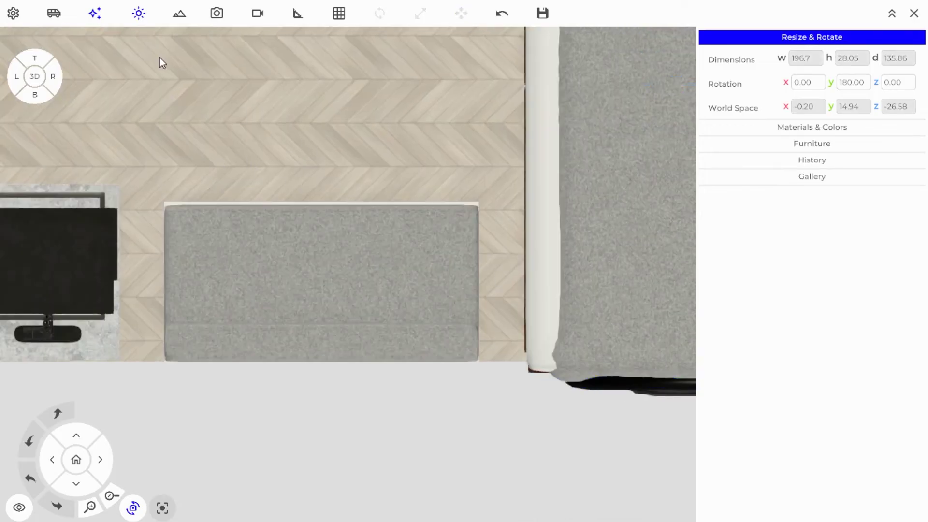
click(297, 19)
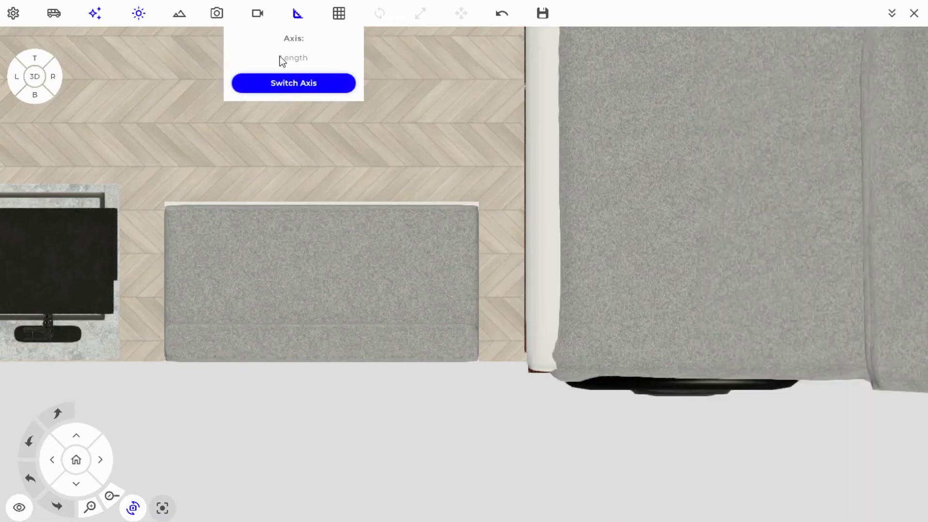
click(293, 85)
click(308, 91)
drag(120, 332, 526, 331)
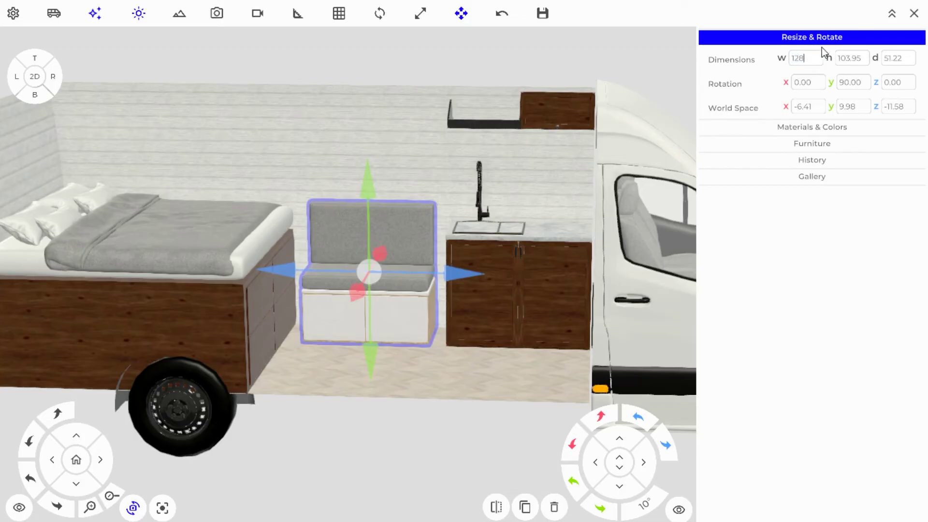
- Set the storage bench's width to 128.72 so it fills the gap between the bed and the kitchen cabinet
text(.72)
key(Return)
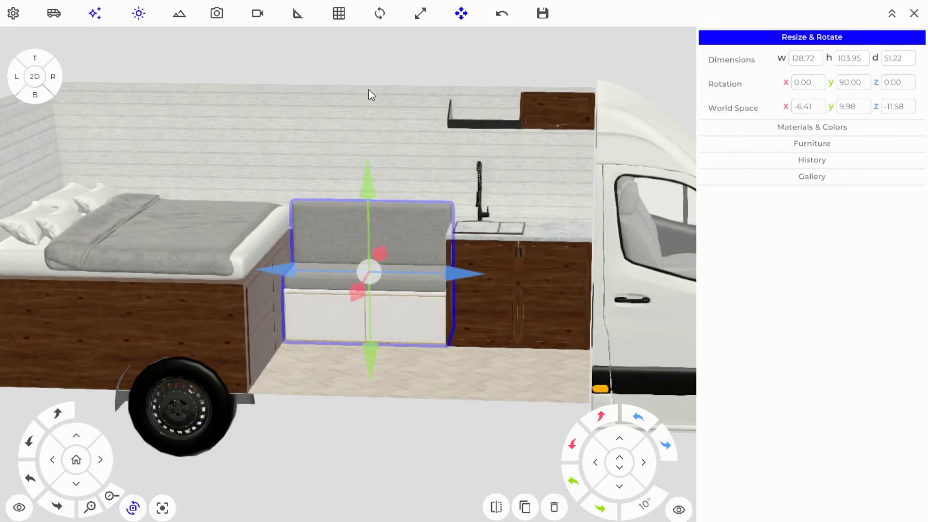
drag(369, 90, 371, 258)
scroll(371, 259, down, 1)
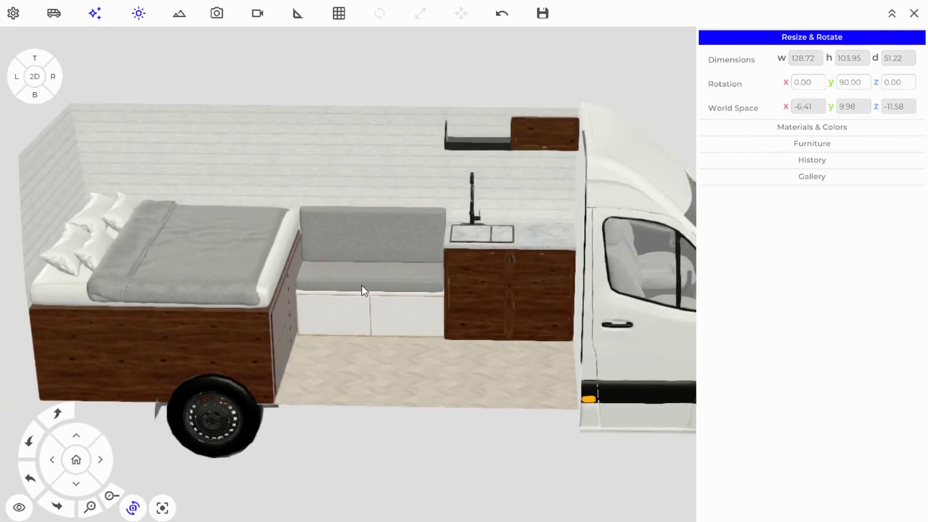
drag(569, 262, 472, 275)
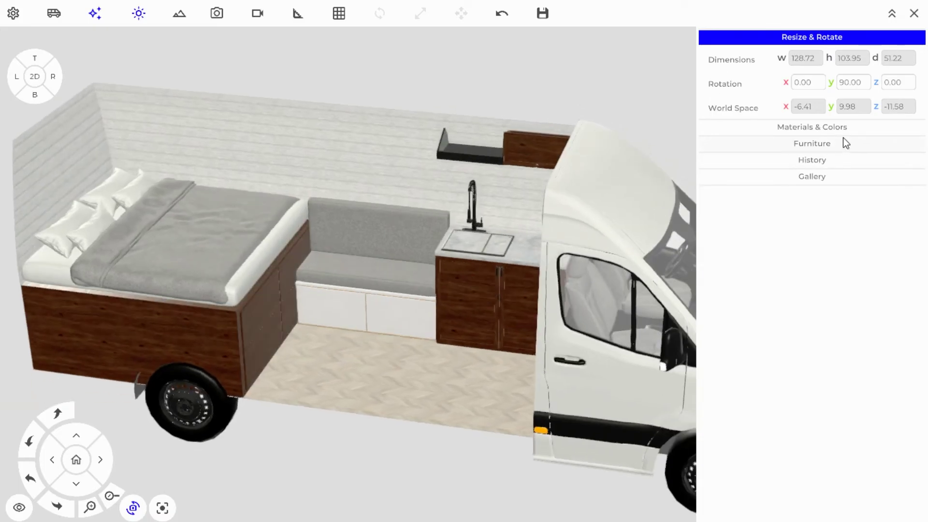
mouse_move(397, 319)
mouse_down()
mouse_move(404, 376)
mouse_move(447, 335)
mouse_move(366, 325)
mouse_move(385, 324)
mouse_up()
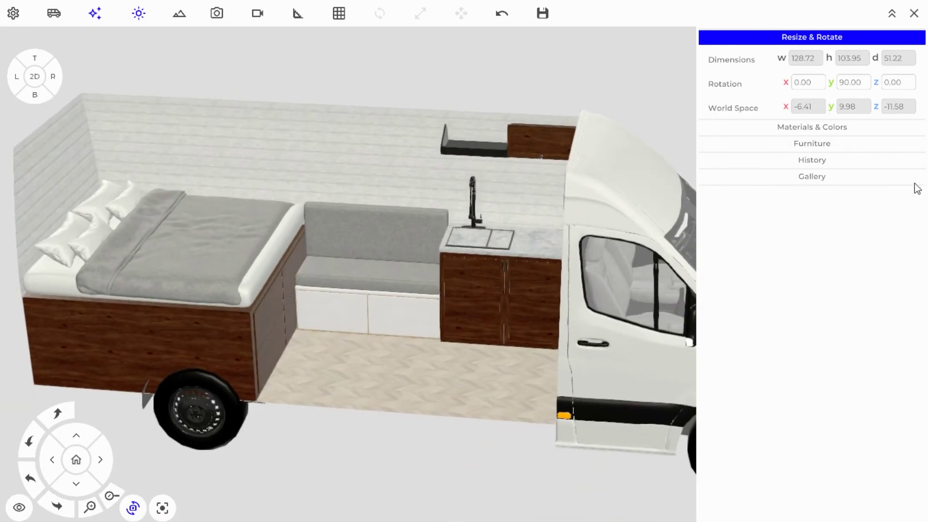
- Add the rectangular light-wood pedestal table to the floor in front of the bench
click(903, 143)
drag(921, 423, 916, 188)
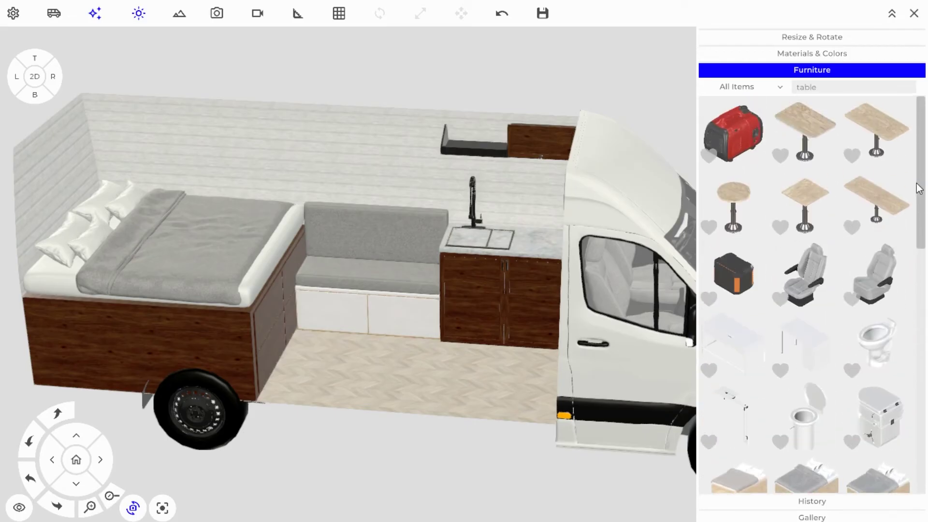
drag(804, 130, 363, 359)
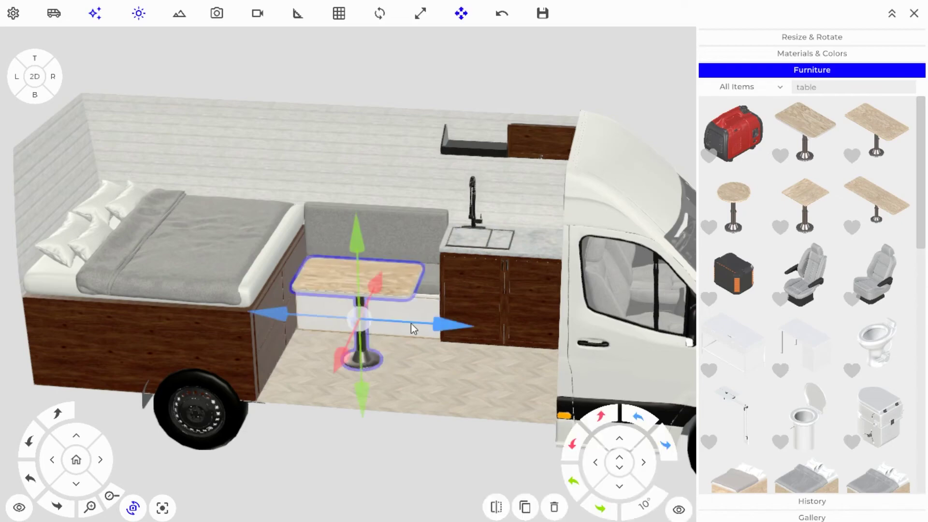
drag(498, 270, 391, 280)
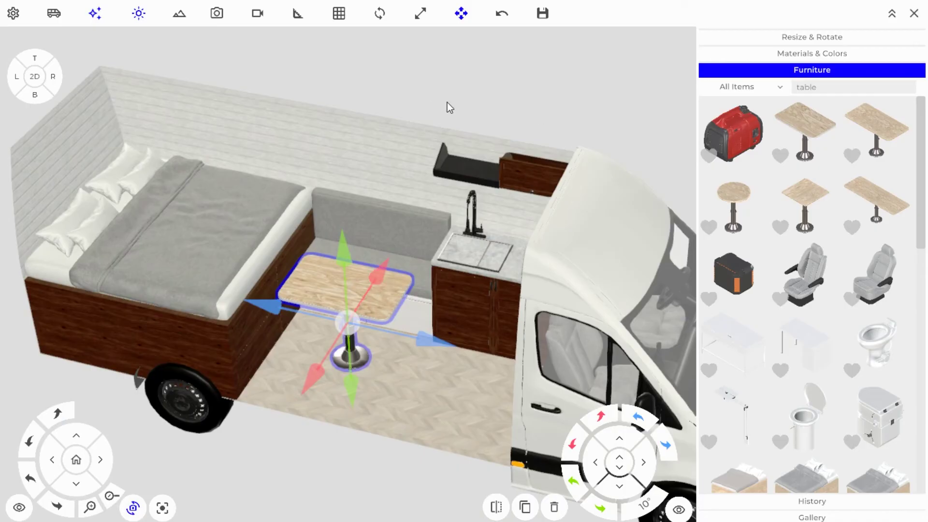
drag(447, 106, 527, 162)
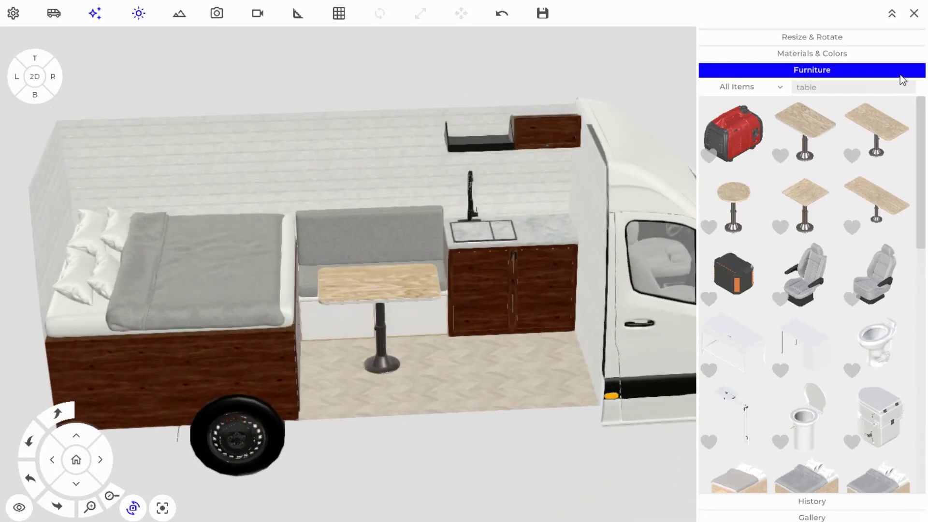
- Search the furniture for "plan", placing the leafy plant in the white pot on the countertop near the cab and the Swiss Cheese Plant on the table's bed end
click(858, 78)
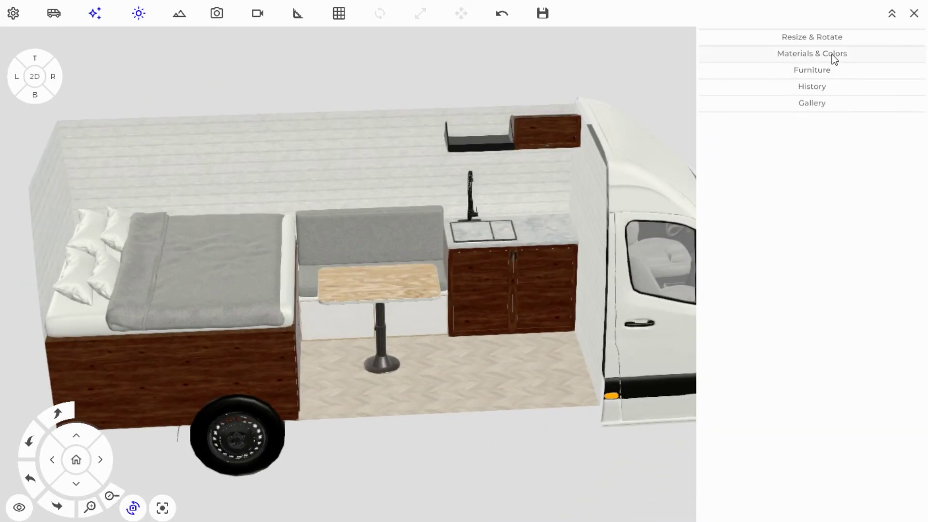
click(828, 70)
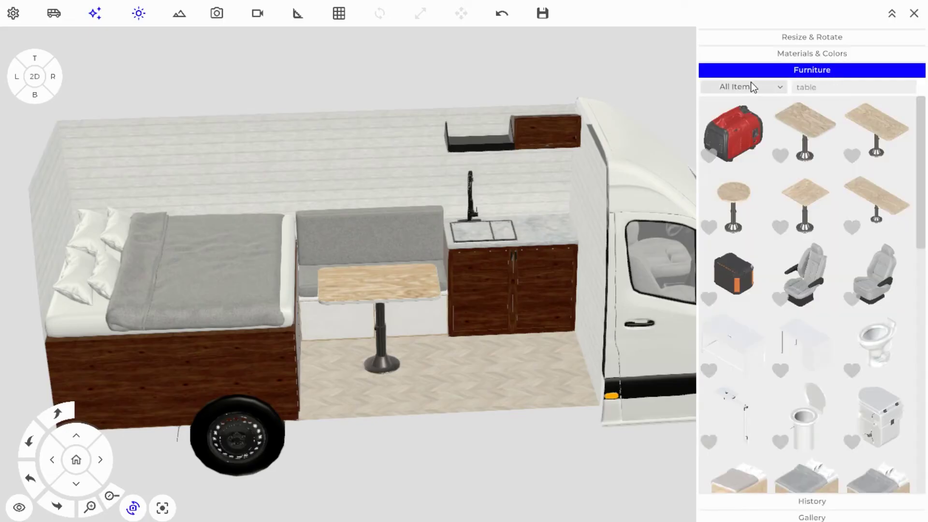
click(752, 87)
click(827, 88)
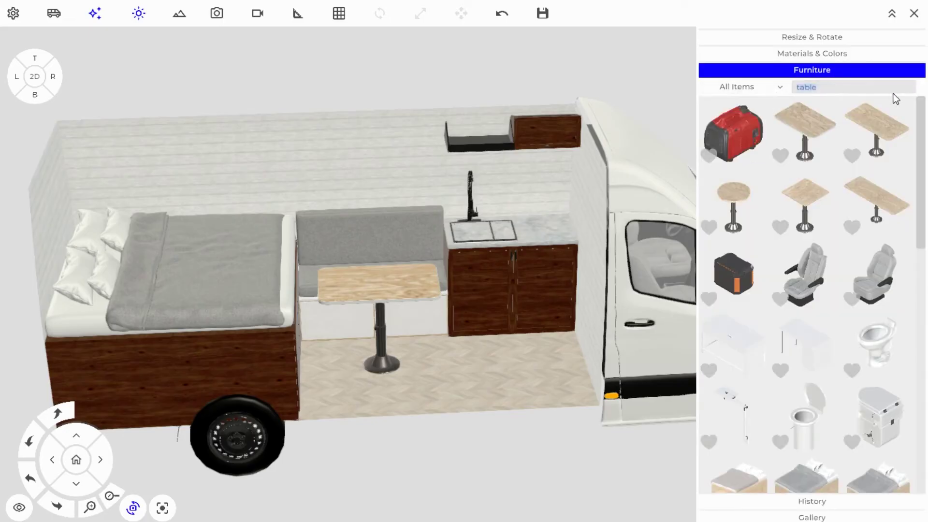
text(plan)
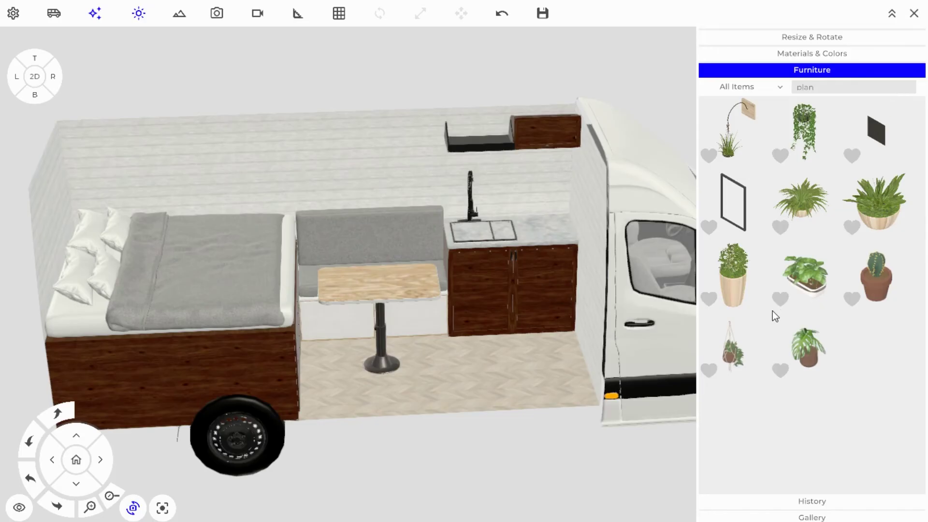
drag(828, 288, 557, 216)
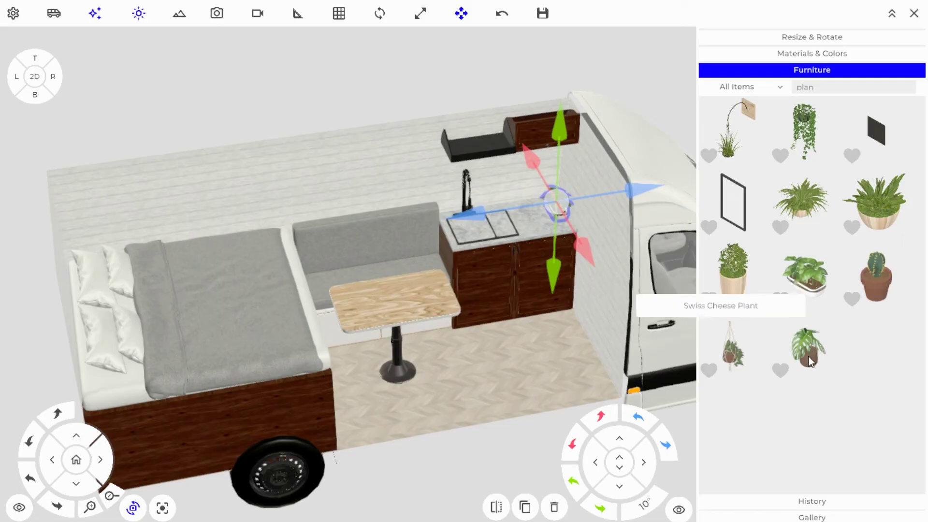
drag(811, 356, 359, 306)
drag(577, 282, 470, 299)
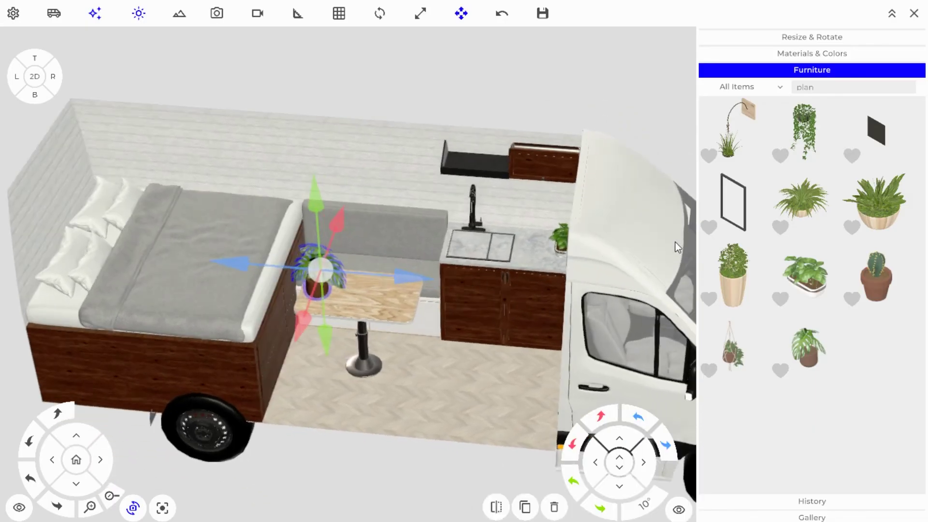
- Search the furniture for "for" and place the fork on the tabletop toward the kitchen end
click(839, 87)
text(for)
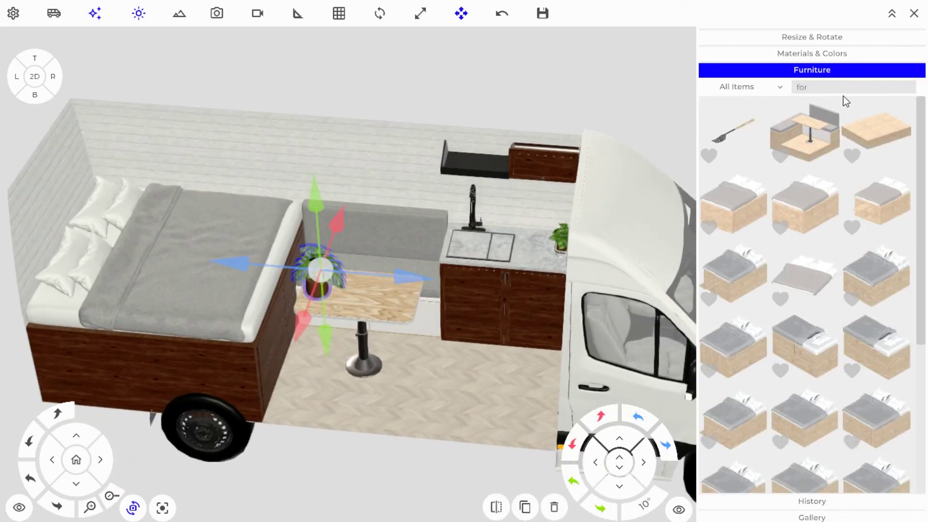
drag(739, 119, 355, 312)
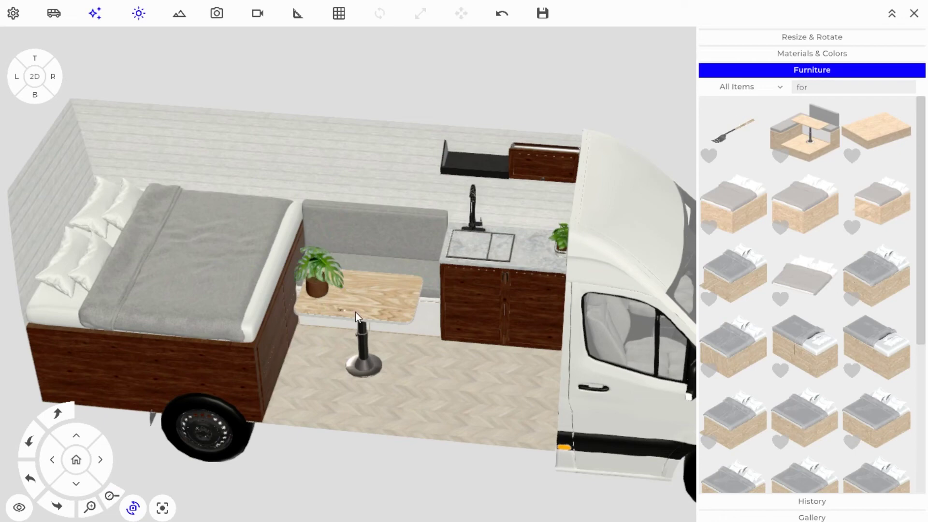
click(397, 297)
scroll(392, 307, up, 2)
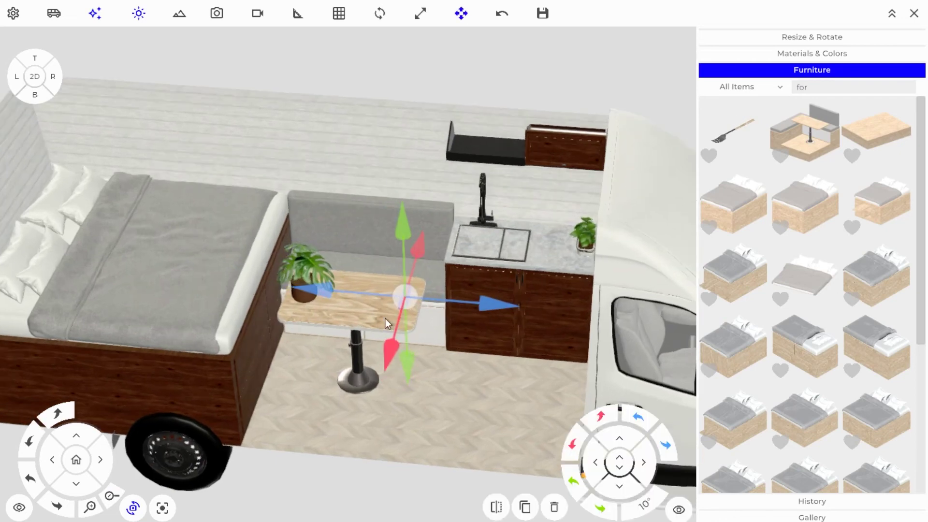
- Search the furniture for "spoo" and lay the spoon on the tabletop beside the fork, on its bed side
click(165, 514)
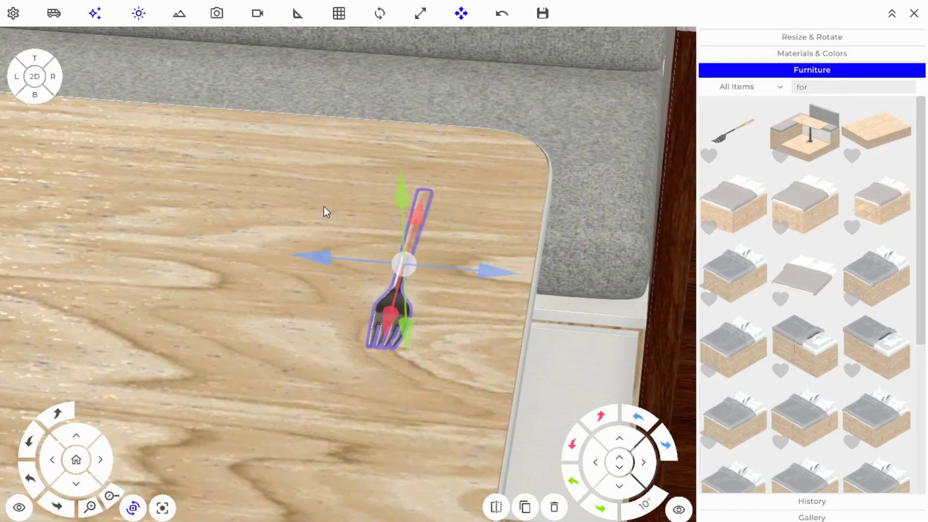
drag(324, 207, 427, 255)
drag(15, 239, 360, 235)
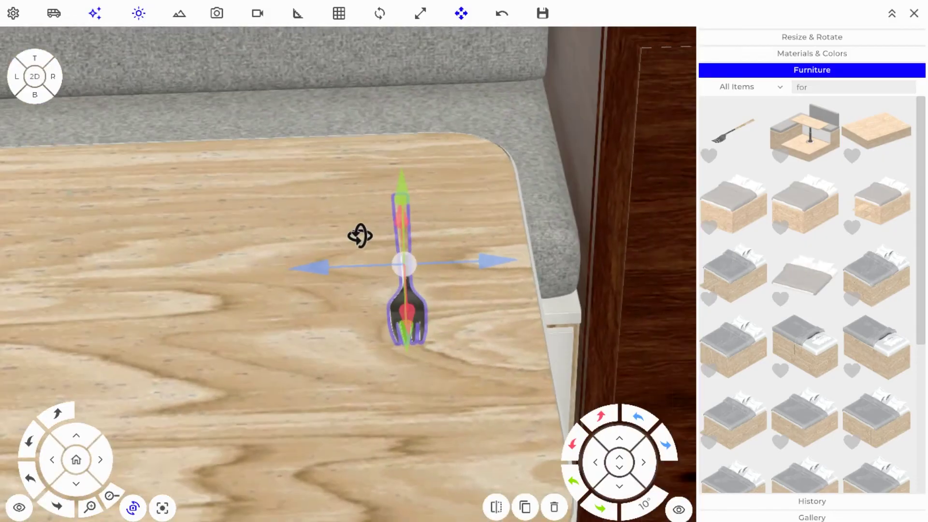
double_click(831, 91)
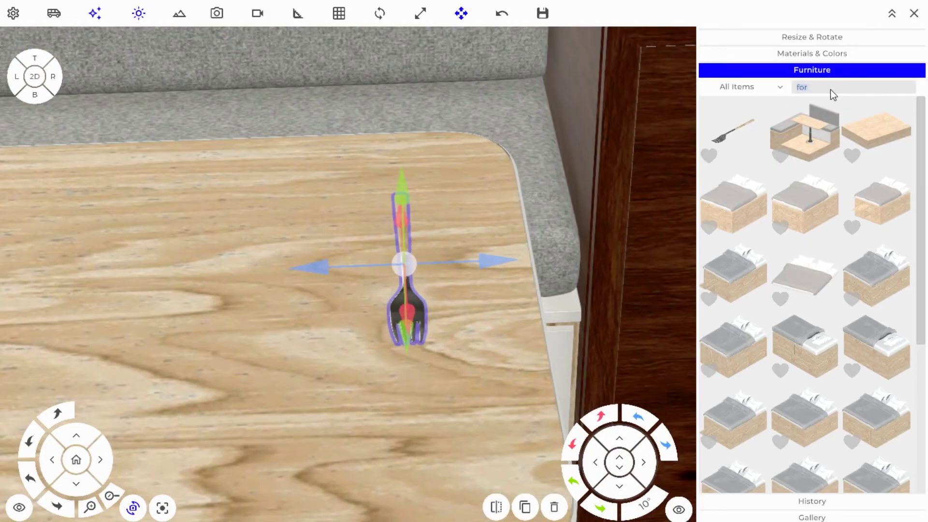
text(spoo)
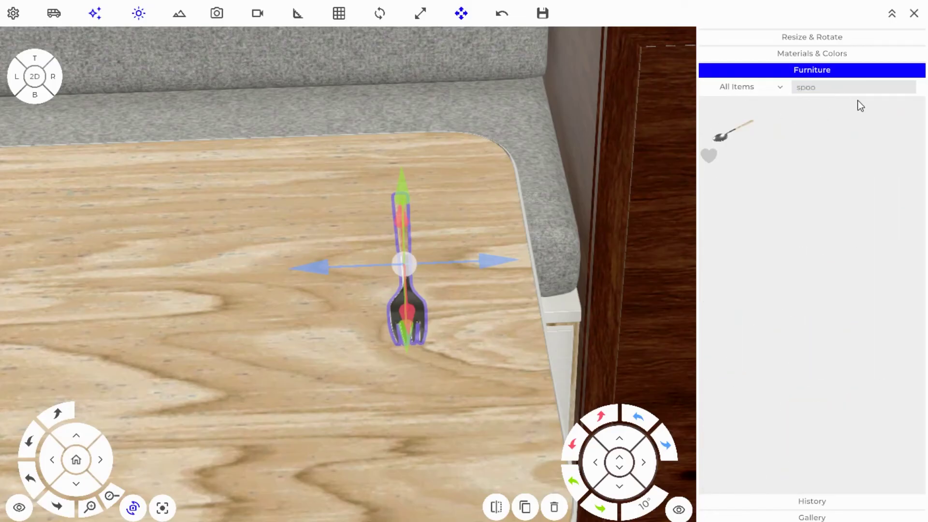
drag(729, 143, 325, 273)
- Search the furniture for "cup" and place the white coffee mug on the tabletop beside the spoon
click(902, 86)
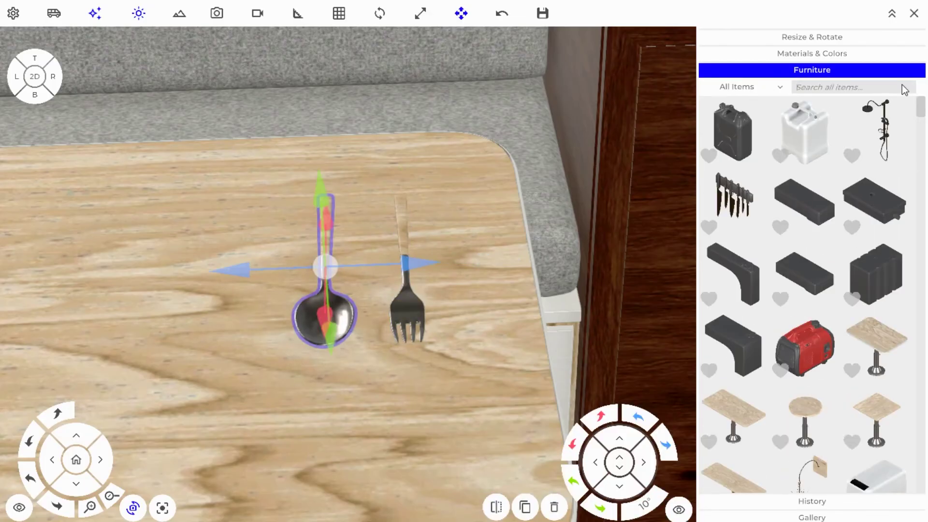
text(cup)
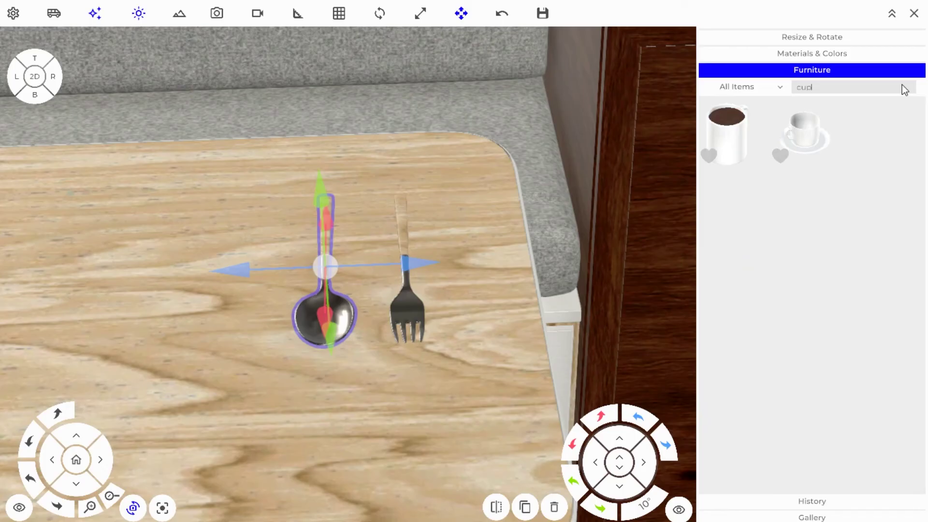
drag(758, 124, 183, 319)
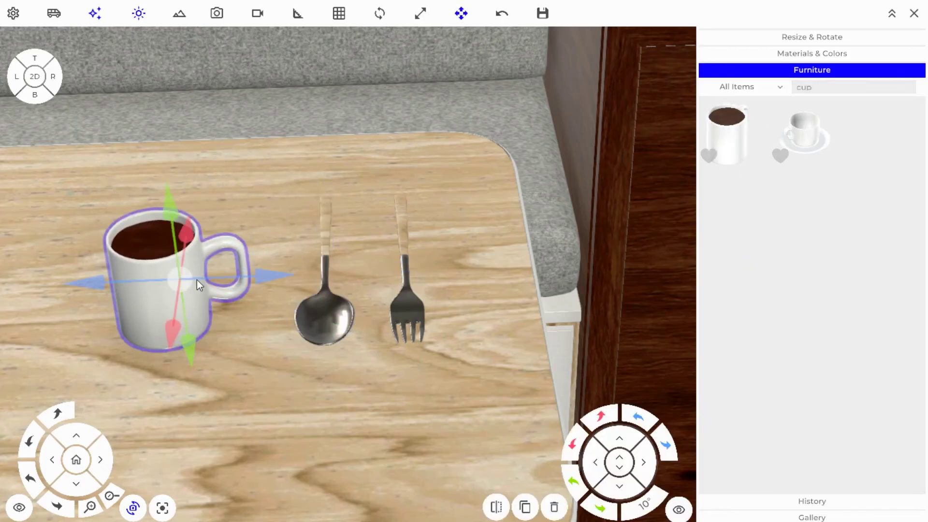
click(168, 512)
drag(425, 363, 556, 285)
scroll(553, 256, down, 6)
drag(550, 227, 469, 229)
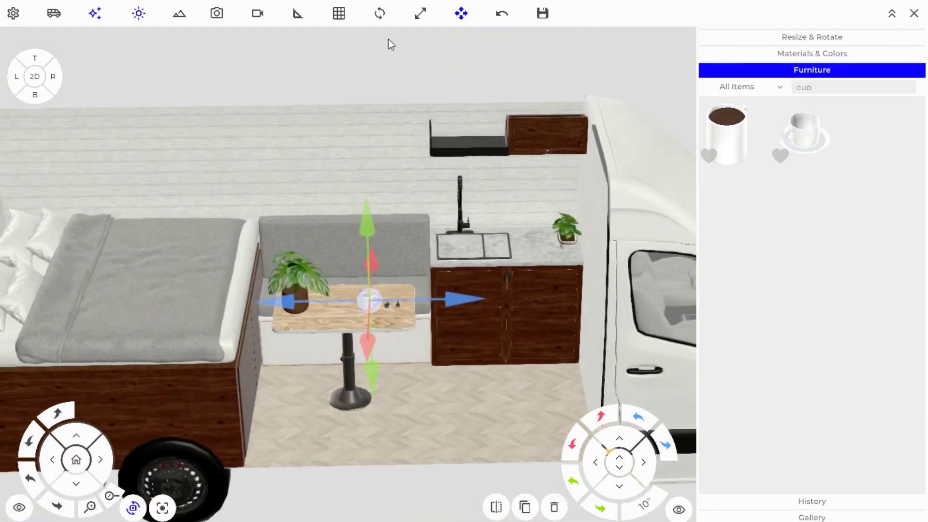
click(388, 39)
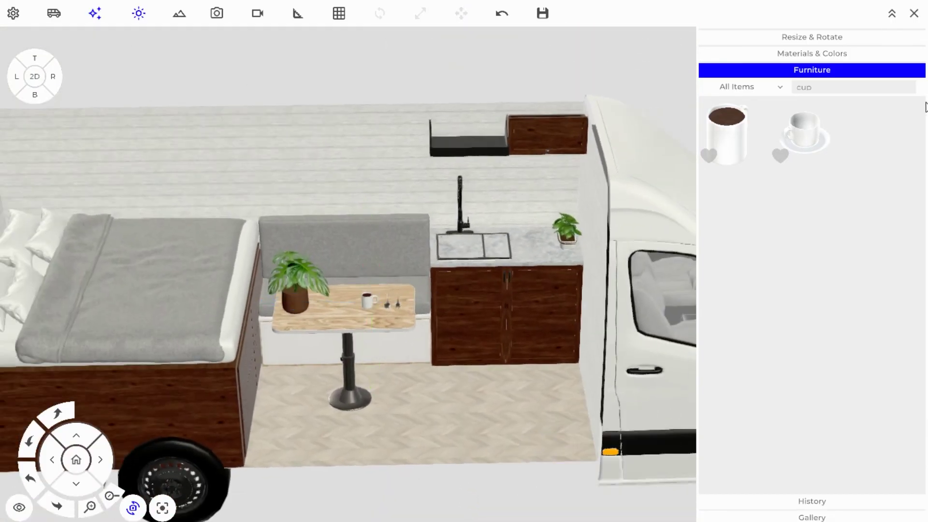
- List all materials and apply the light striped plank wood to the tabletop and its edge
click(866, 55)
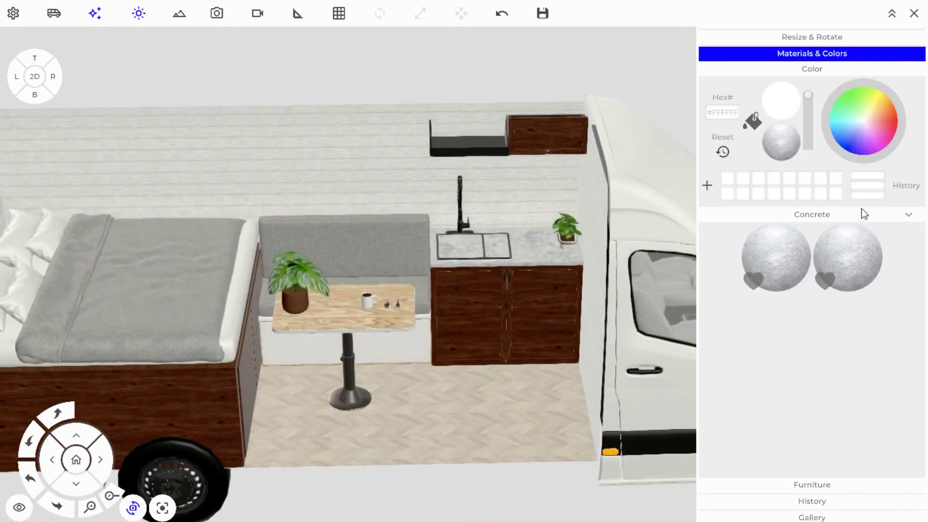
click(860, 212)
click(795, 227)
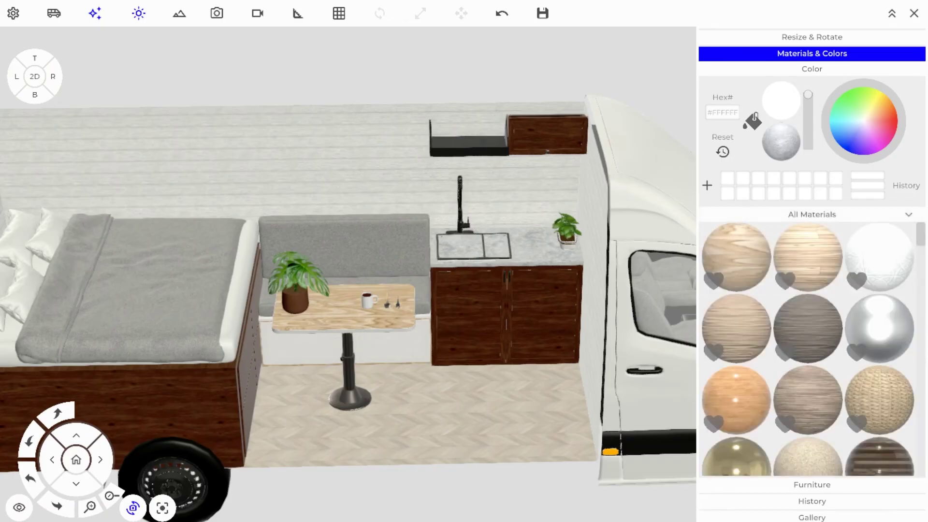
drag(924, 242, 926, 255)
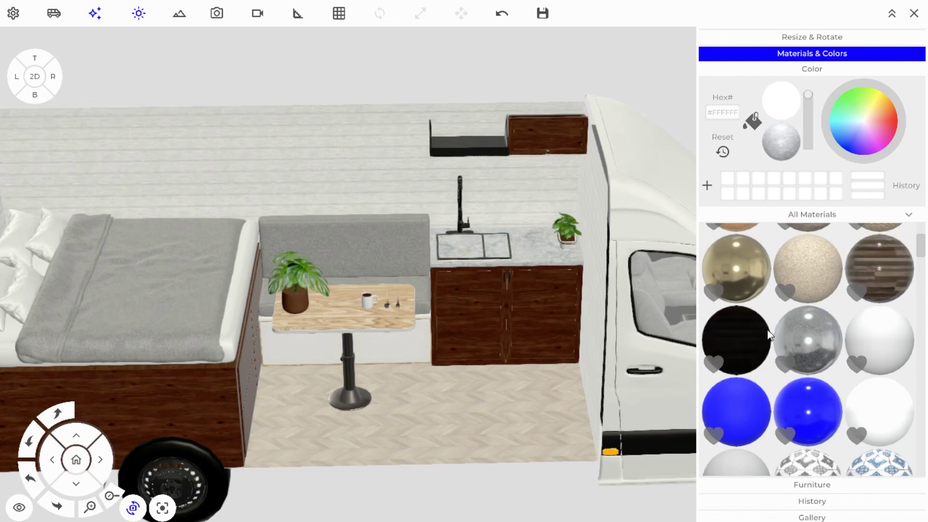
right_drag(449, 302, 281, 352)
scroll(319, 306, up, 3)
drag(766, 338, 356, 308)
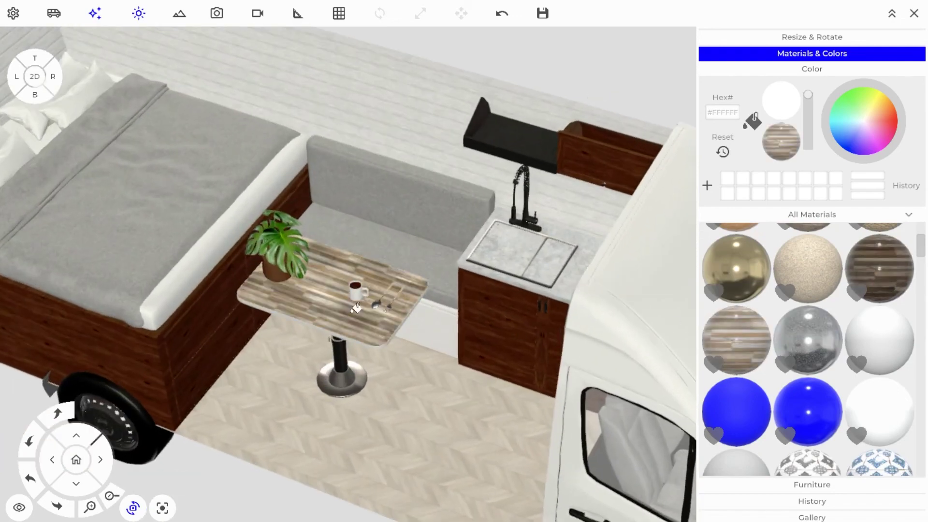
click(306, 324)
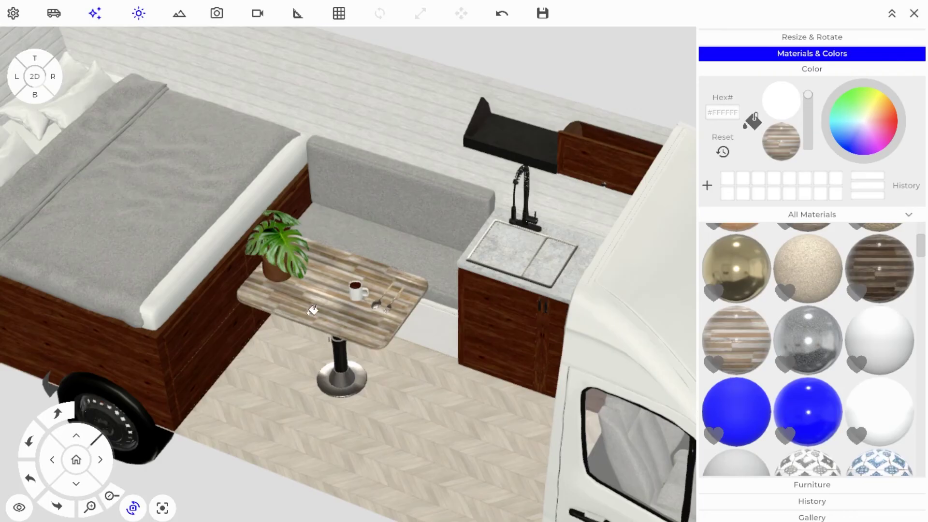
- Move the grey duvet slightly along the bed's length toward its foot end beside the bench
right_drag(313, 310, 549, 285)
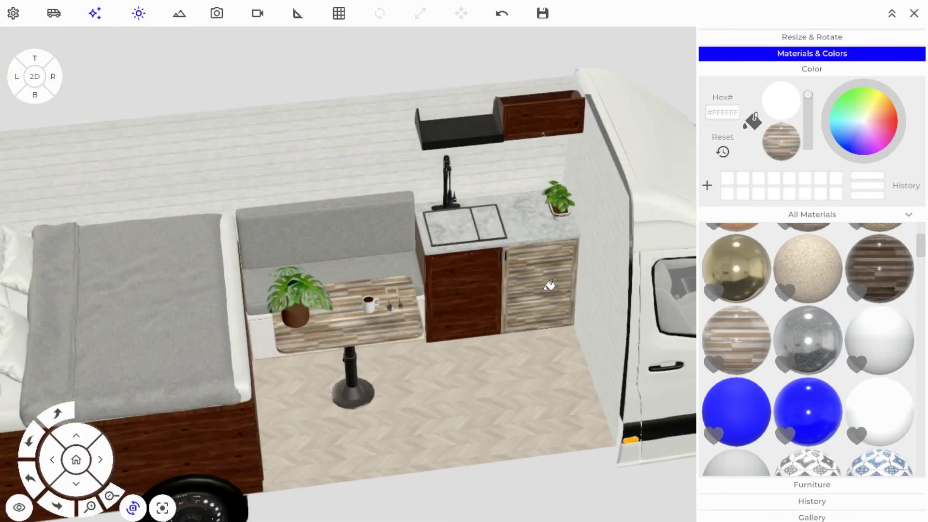
mouse_move(373, 58)
mouse_down()
mouse_move(398, 71)
mouse_move(528, 50)
mouse_move(247, 179)
mouse_up()
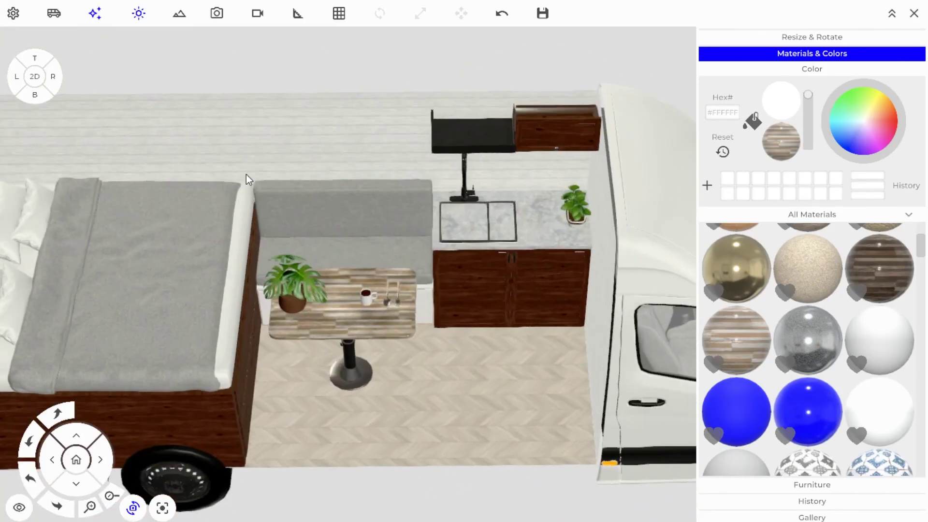
click(300, 232)
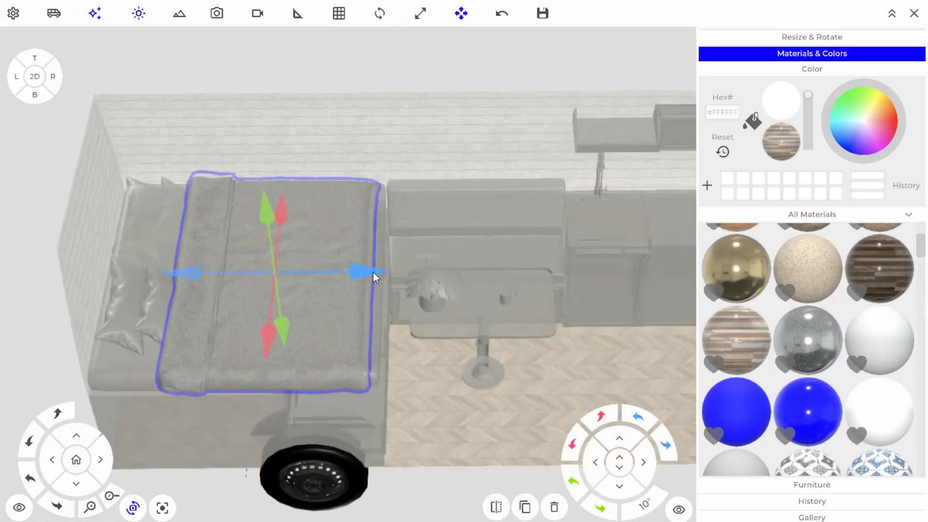
drag(373, 271, 387, 282)
click(495, 100)
click(285, 237)
click(286, 237)
click(494, 51)
drag(494, 50, 303, 127)
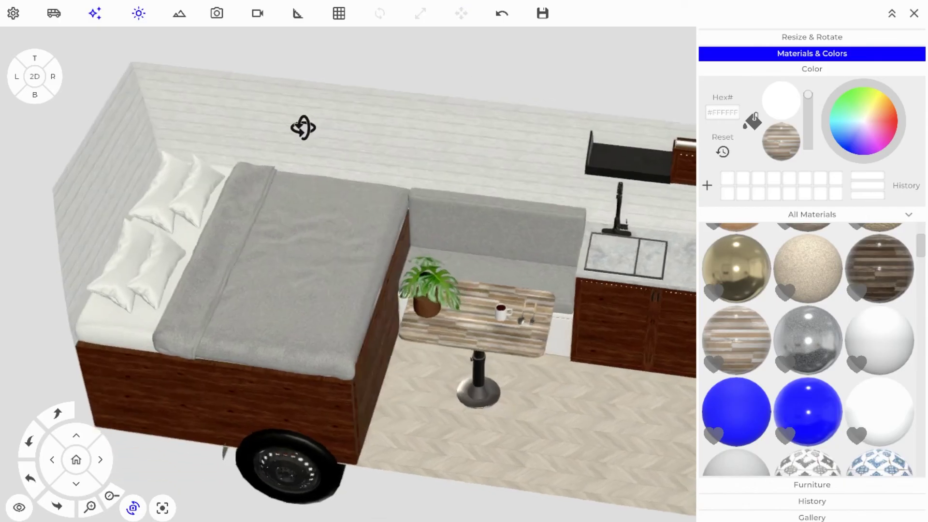
- Filter the materials to Fabric and apply the chevron-patterned knit in white to the duvet and all bed pillows
click(834, 214)
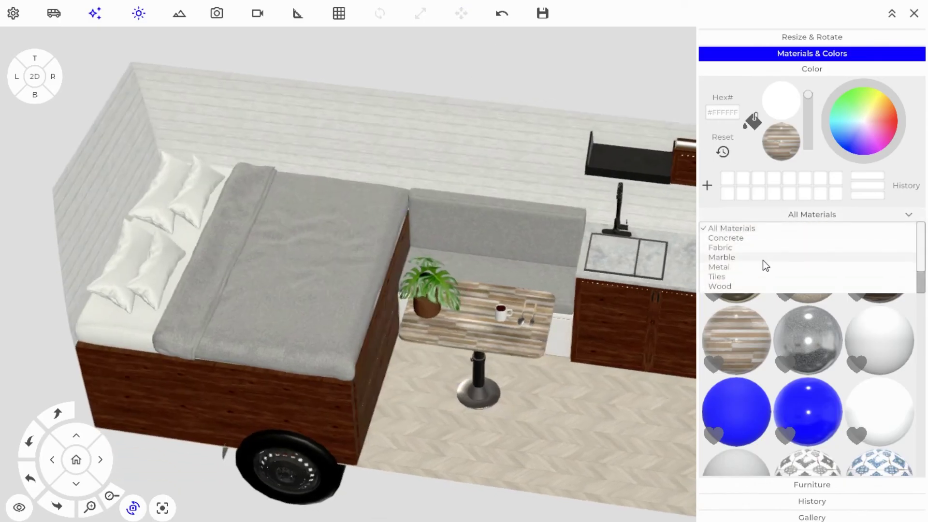
scroll(762, 260, down, 1)
click(750, 228)
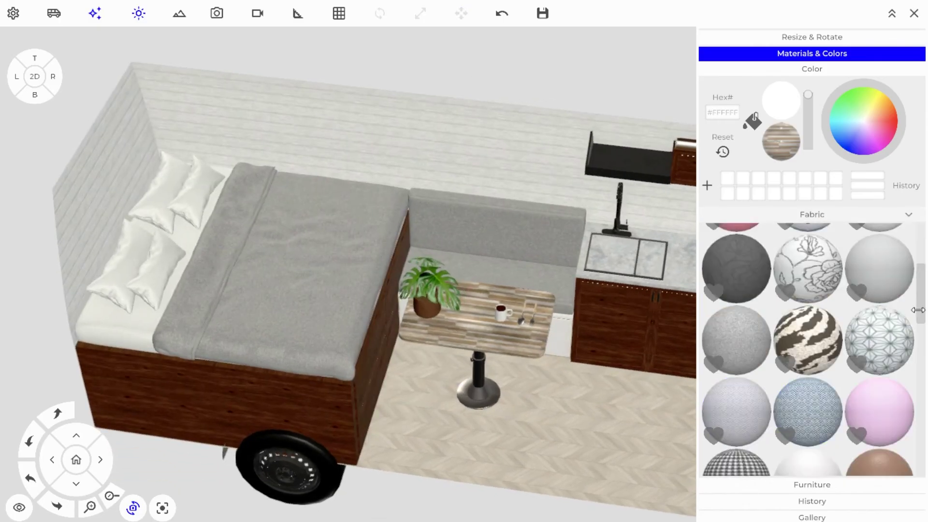
drag(918, 310, 920, 379)
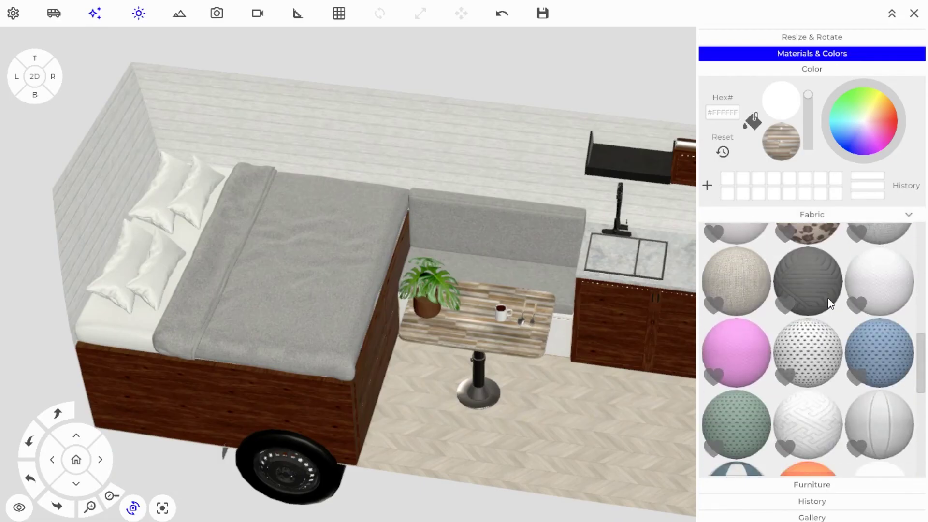
click(827, 297)
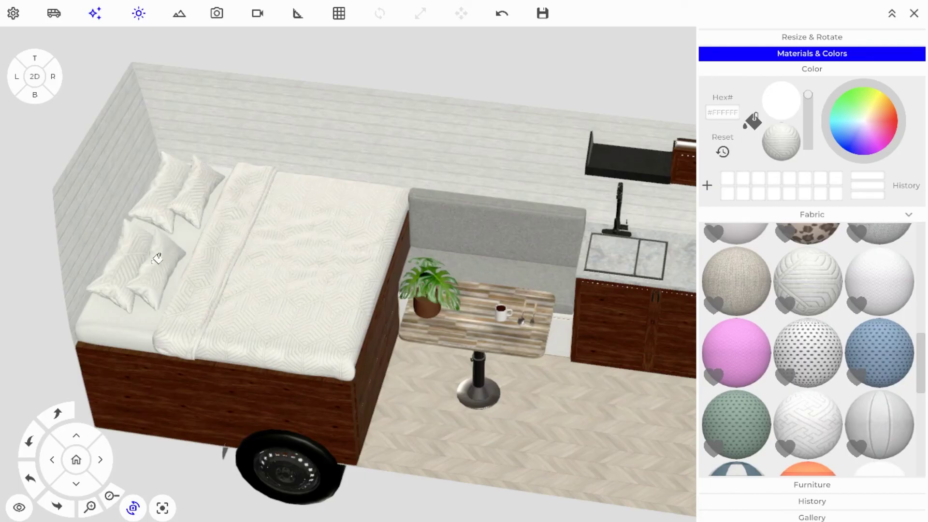
click(302, 164)
- Apply the white dotted fabric to the bench's backrest and seat cushion
click(825, 349)
click(535, 243)
click(556, 276)
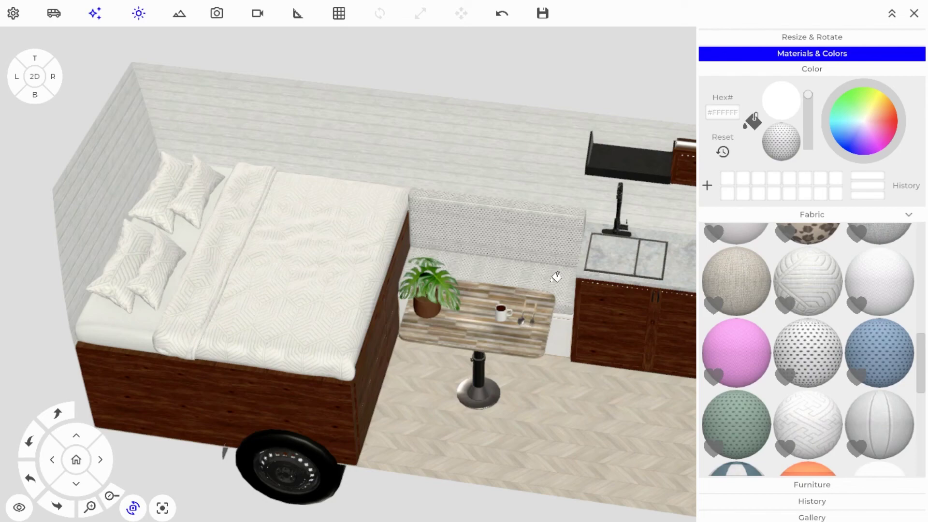
- Search the furniture for "pil" and place the white square pillow on the bench seat, rotating it against the backrest
drag(553, 89, 435, 217)
click(804, 64)
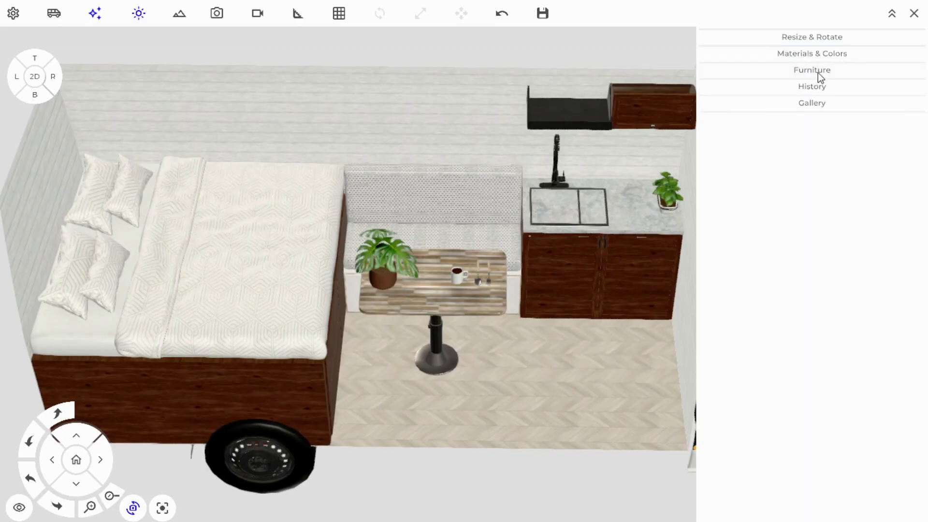
click(817, 73)
click(823, 87)
text(pill)
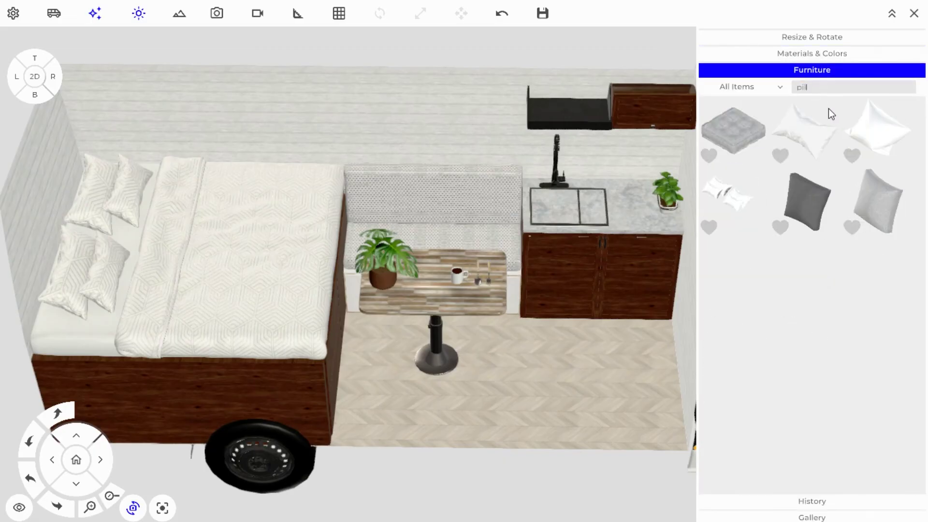
click(411, 198)
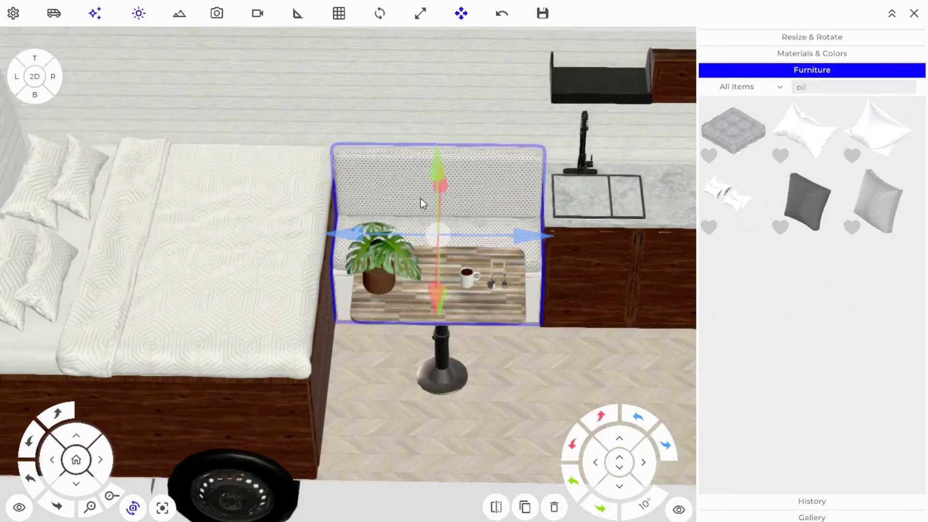
drag(877, 143, 444, 222)
key(r)
key(r)
key(r)
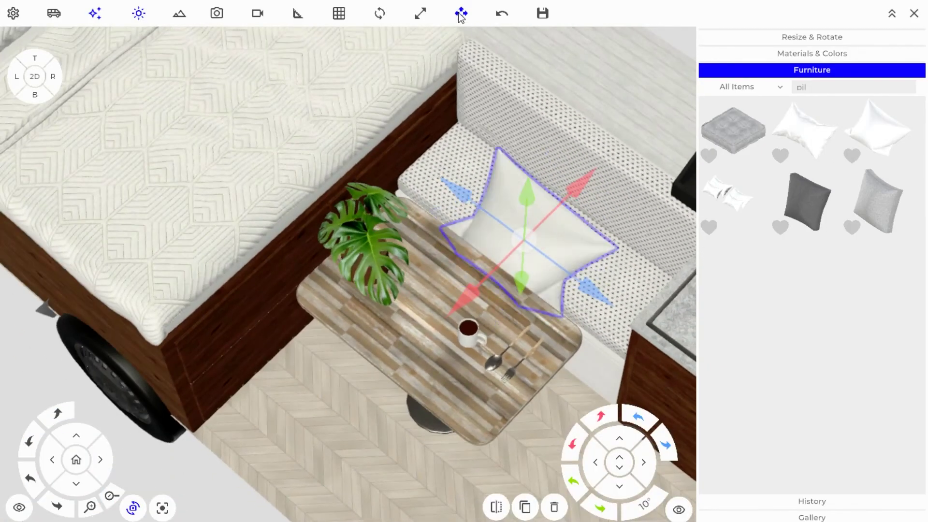
- Scale the bench pillow down uniformly to about 37.5 × 24.9 × 17.6 cm
click(438, 14)
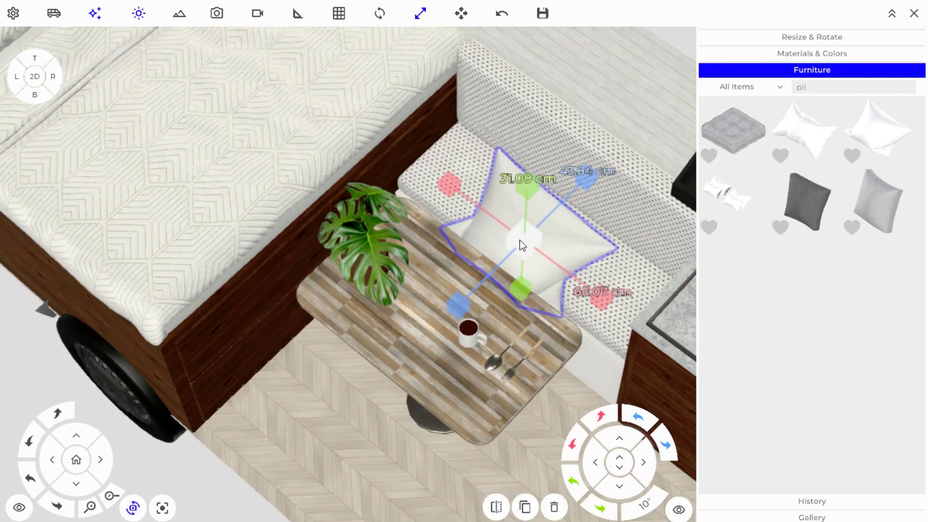
right_drag(530, 245, 546, 228)
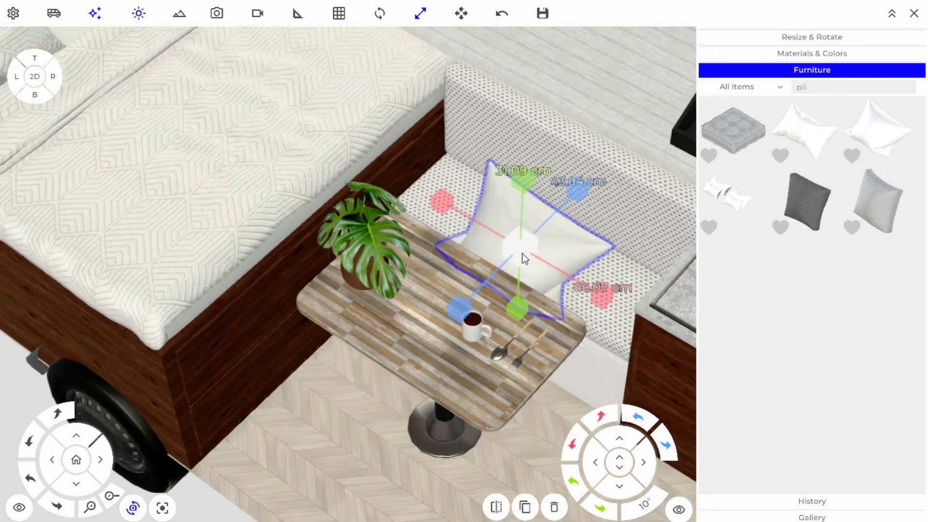
drag(521, 253, 538, 309)
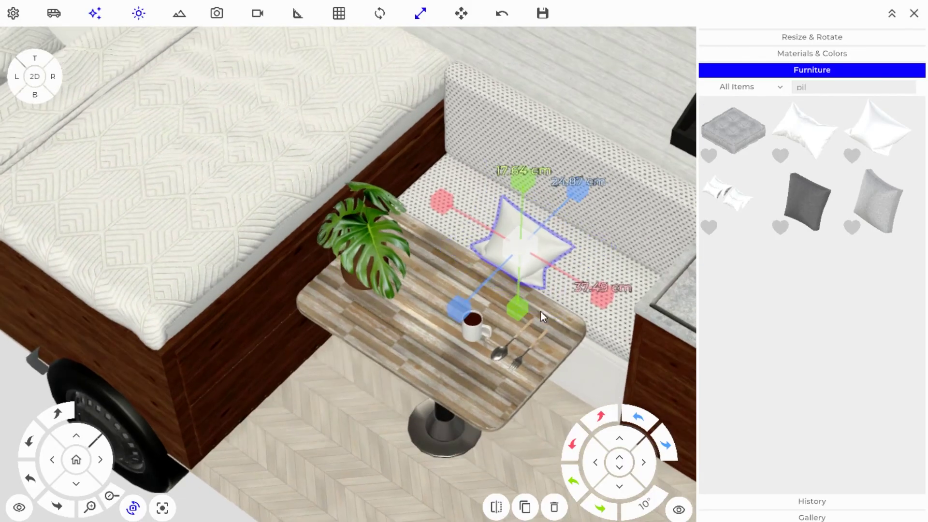
- Rotate the small pillow so it stands level and move it to the bench's corner next to the bed
click(379, 14)
drag(616, 265, 607, 274)
click(461, 13)
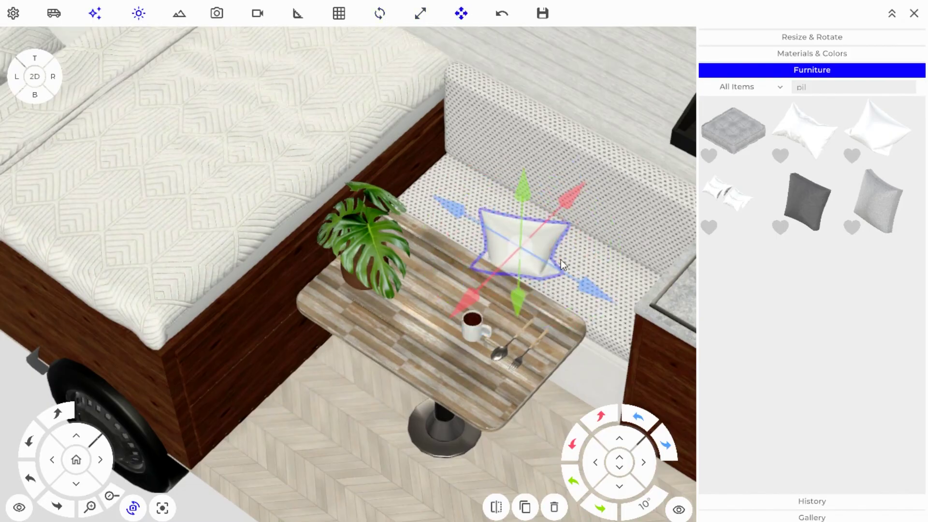
drag(530, 240, 454, 196)
scroll(389, 251, down, 2)
drag(389, 251, 475, 255)
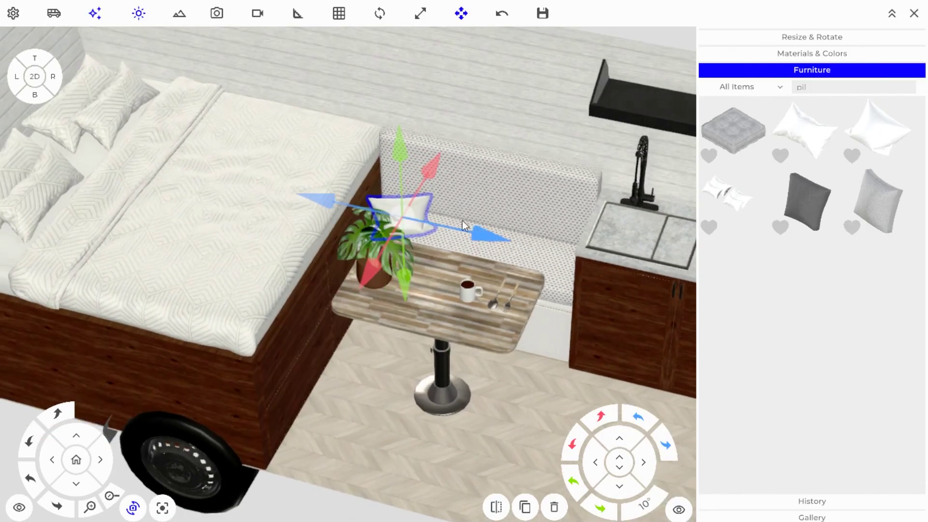
- Cover the small bench pillow with the dark brown and cream animal-stripe fabric
click(842, 54)
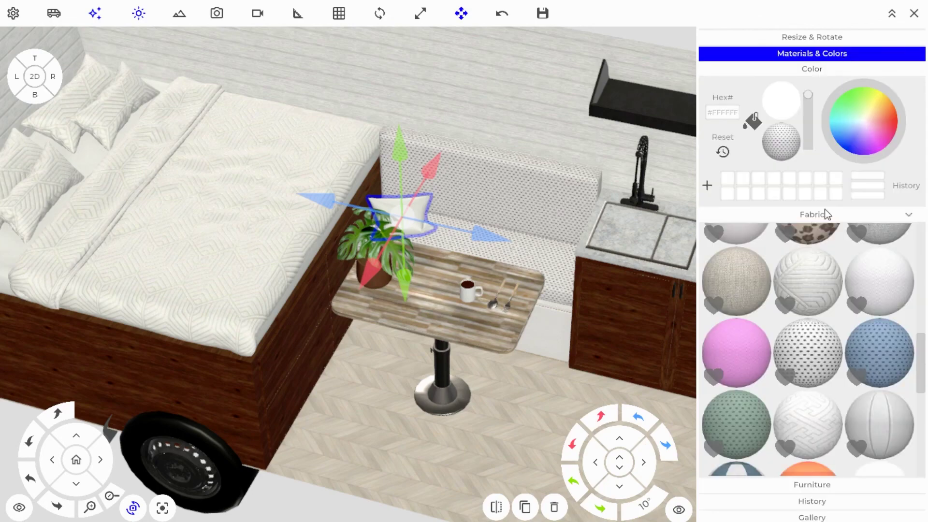
scroll(448, 216, up, 2)
drag(448, 216, 479, 230)
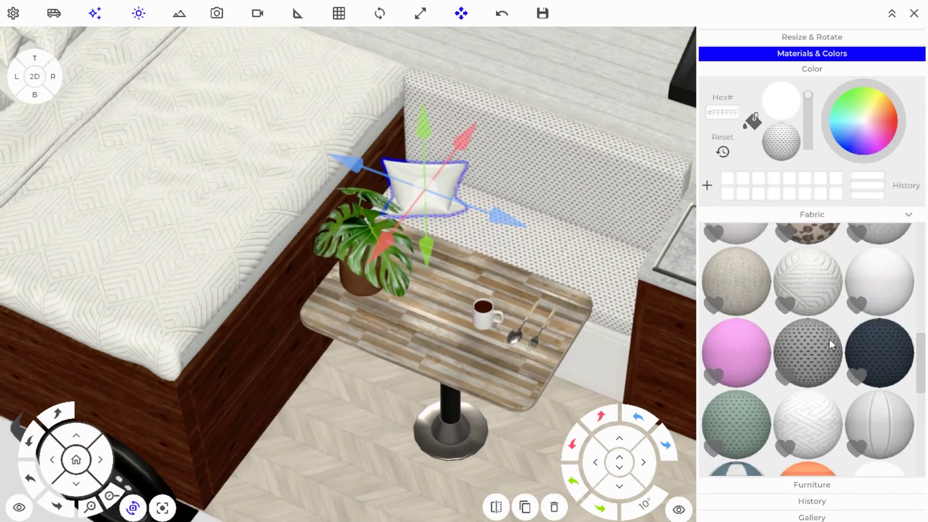
scroll(829, 338, up, 5)
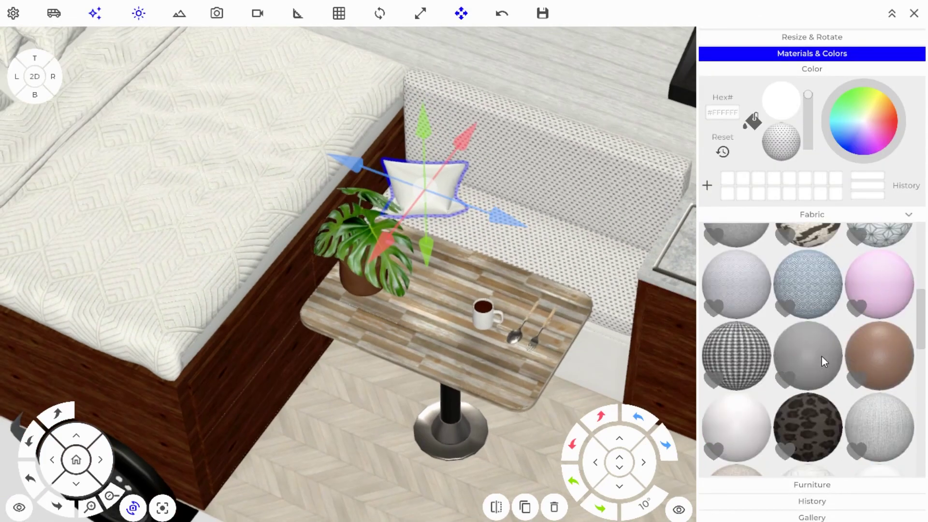
scroll(822, 356, up, 1)
click(825, 270)
click(464, 184)
click(427, 187)
scroll(427, 187, down, 3)
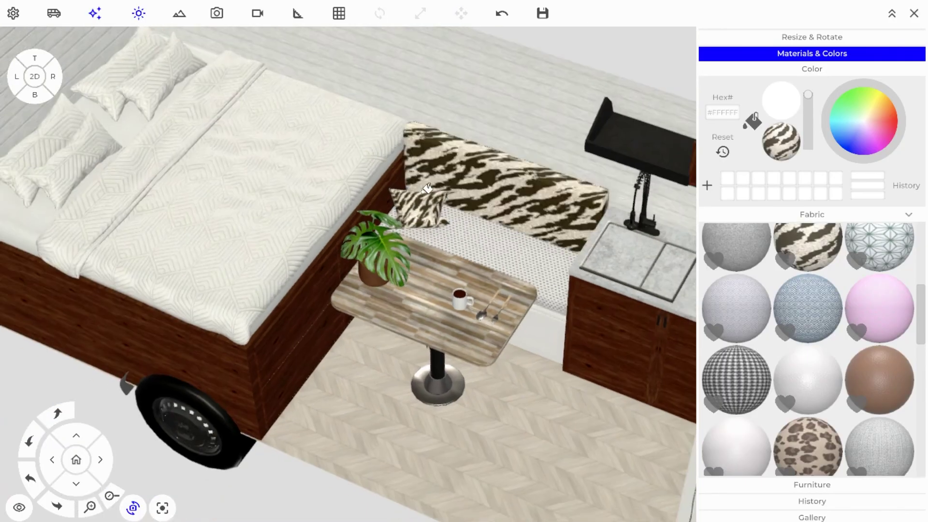
- Apply the same animal-stripe fabric to all the pillows on the bed
scroll(427, 187, down, 3)
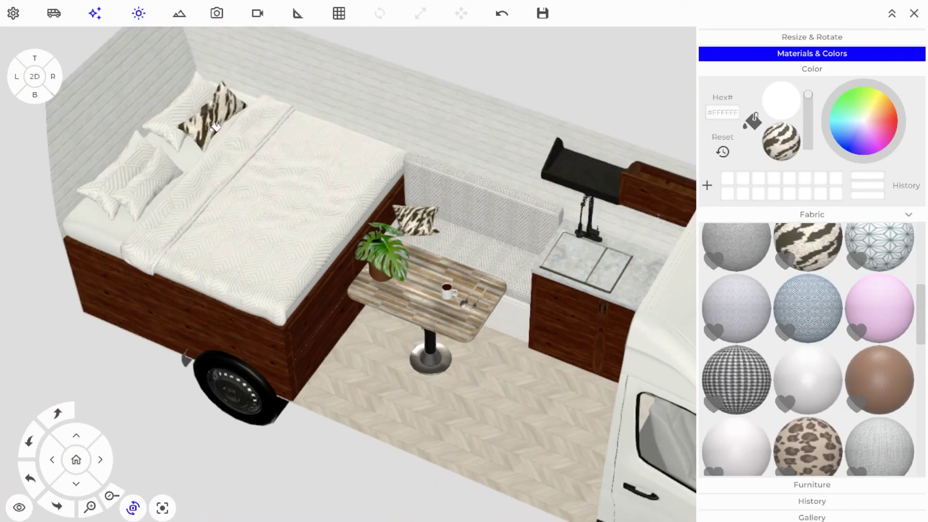
click(192, 117)
click(137, 159)
click(155, 164)
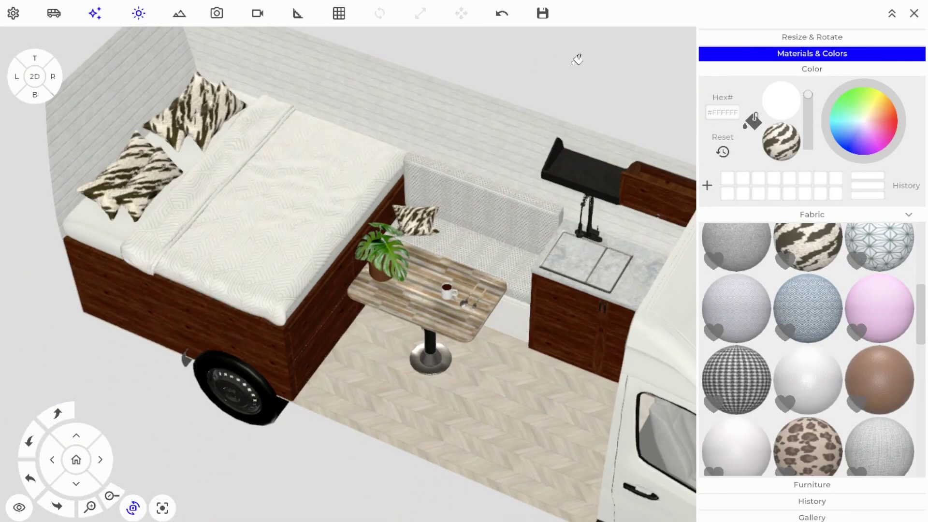
- Clear the furniture search and place the red generator, white canister and black canister side by side under the bed's rear
drag(288, 213, 604, 233)
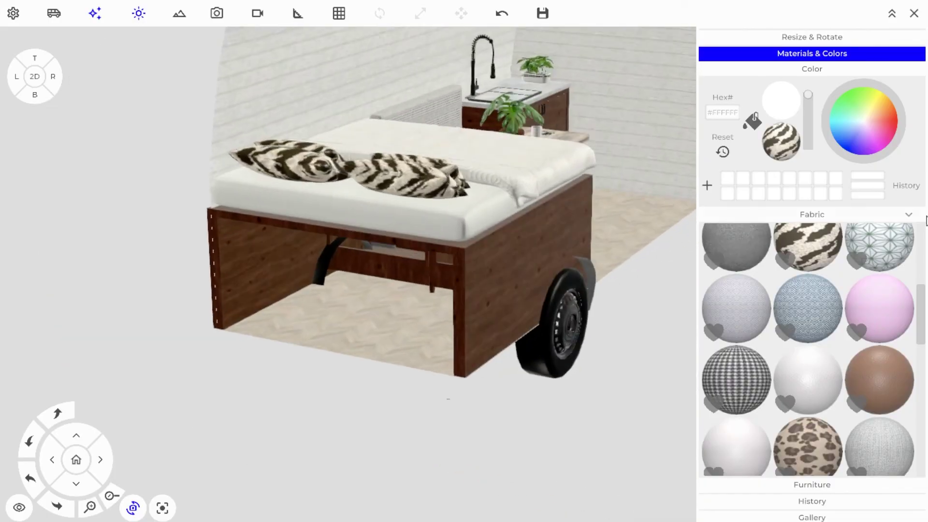
click(832, 54)
click(827, 69)
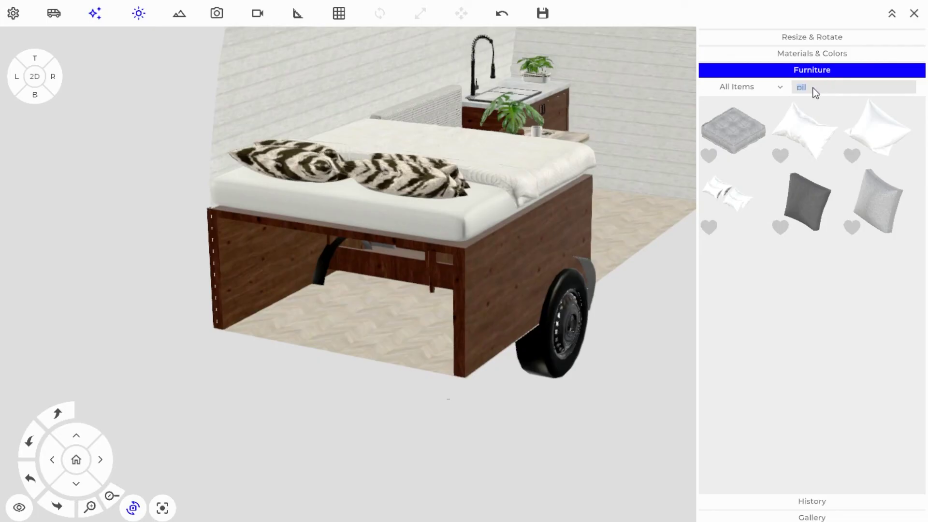
key(BackSpace)
drag(805, 339, 289, 323)
drag(792, 132, 355, 318)
drag(755, 149, 382, 334)
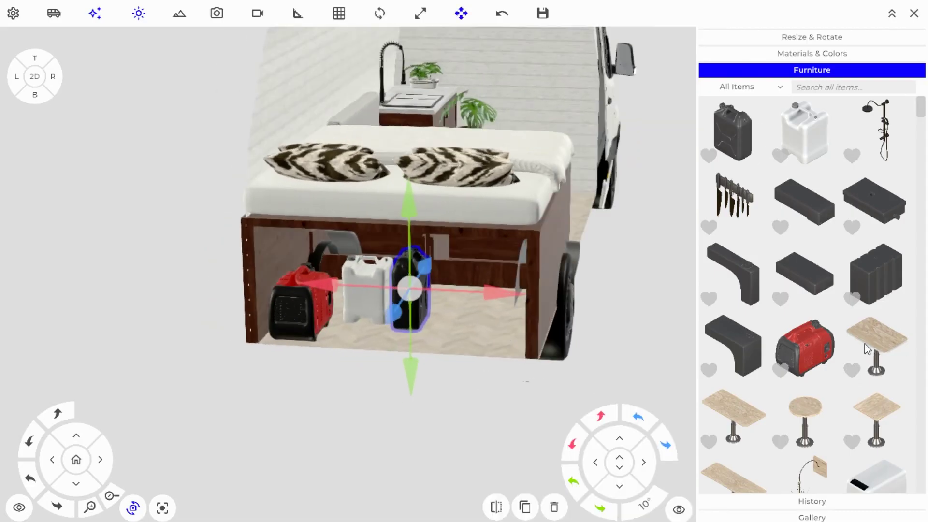
- Place the middle grey portable fridge box under the bed's rear, beside the black canister
scroll(851, 292, down, 2)
drag(813, 445, 474, 327)
drag(642, 295, 450, 287)
drag(347, 158, 302, 269)
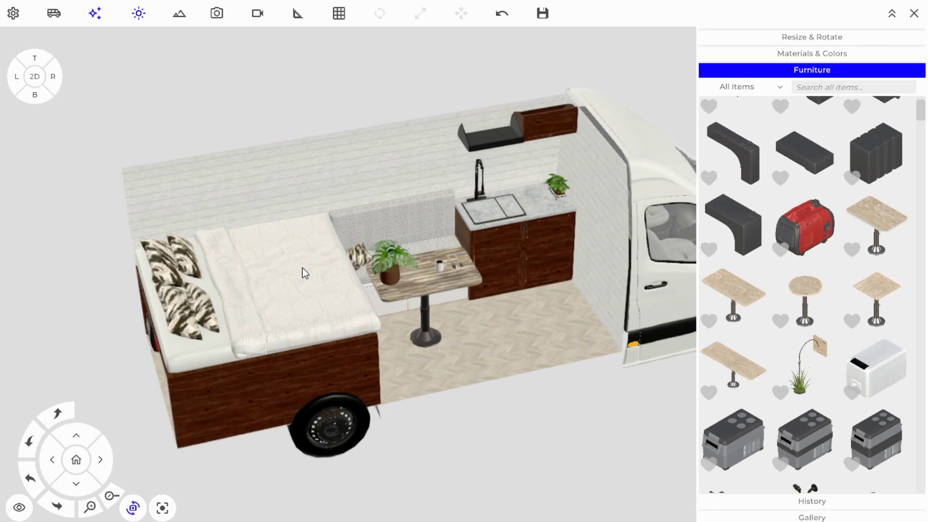